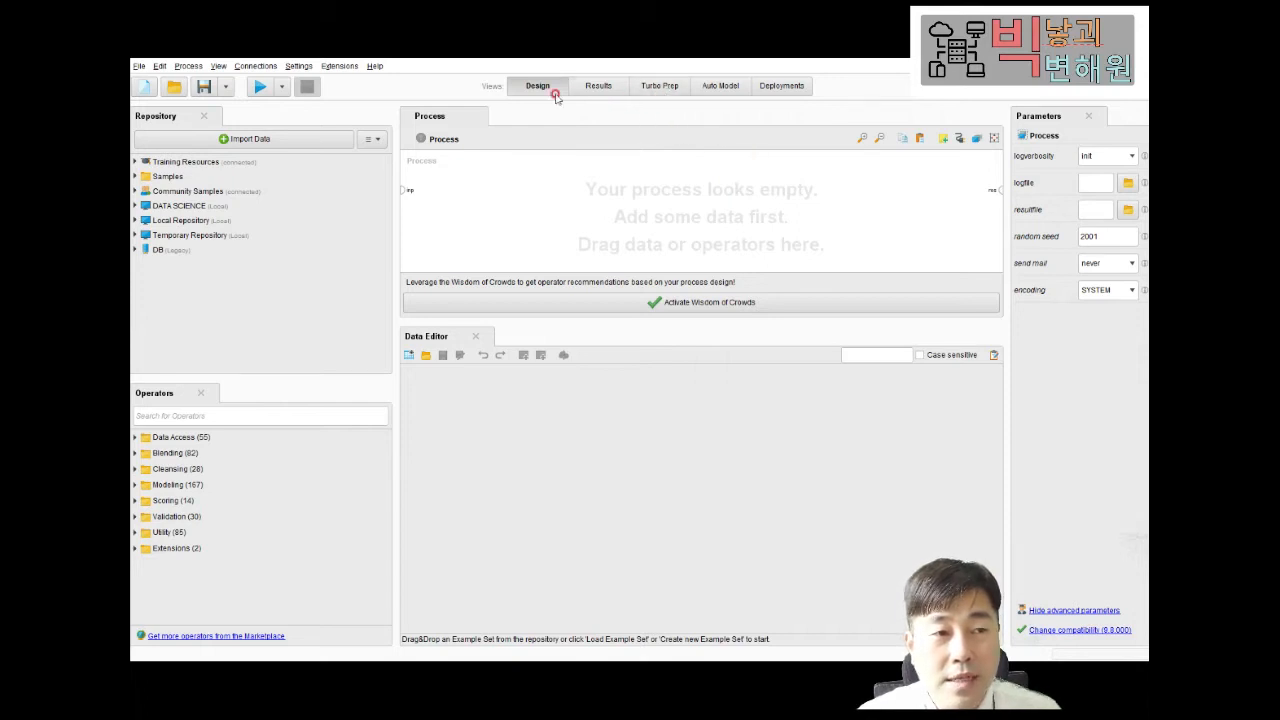
Load the 지방간자료 data set from the DATA SCIENCE repository into Turbo Prep.
click(654, 88)
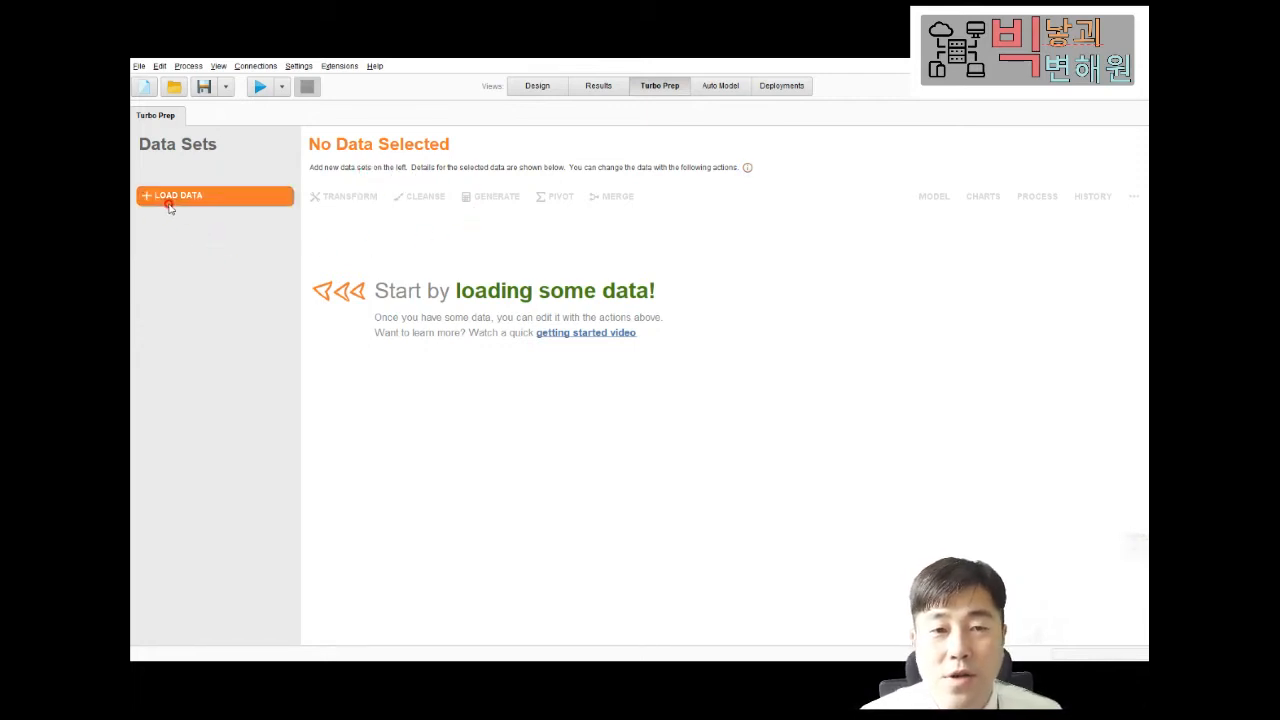
click(198, 202)
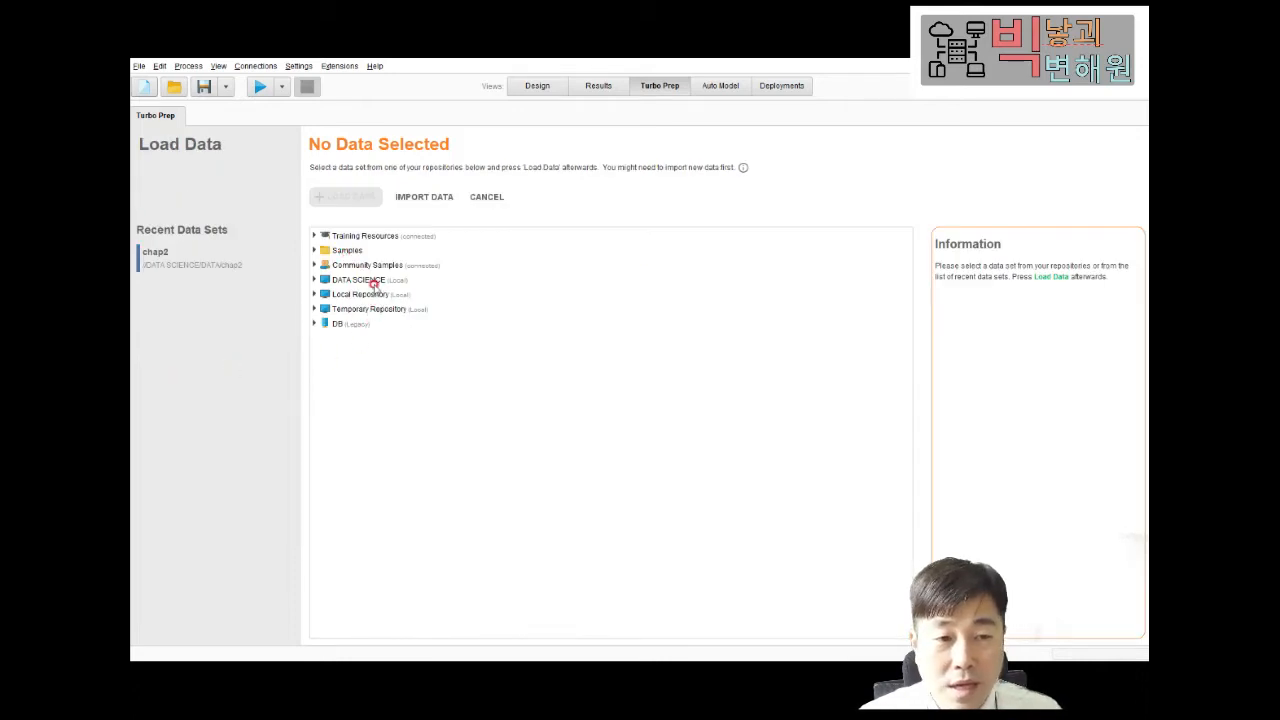
double_click(358, 280)
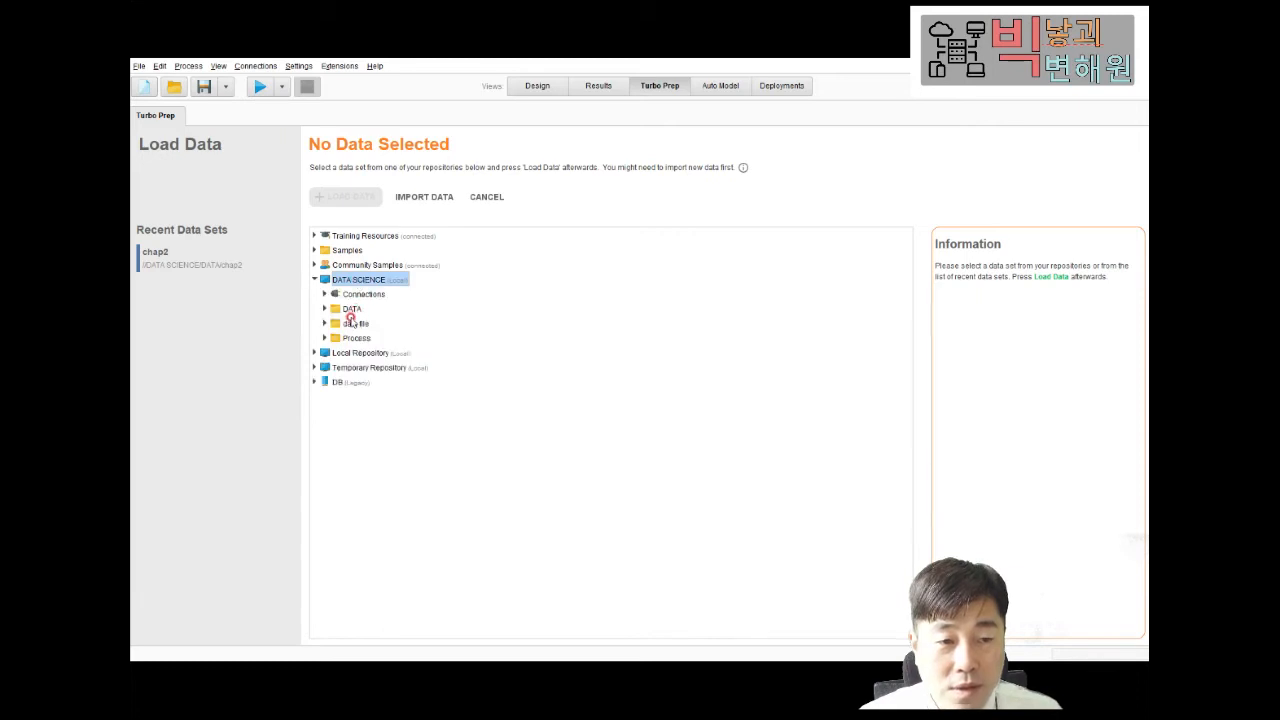
double_click(356, 323)
scroll(395, 345, down, 1)
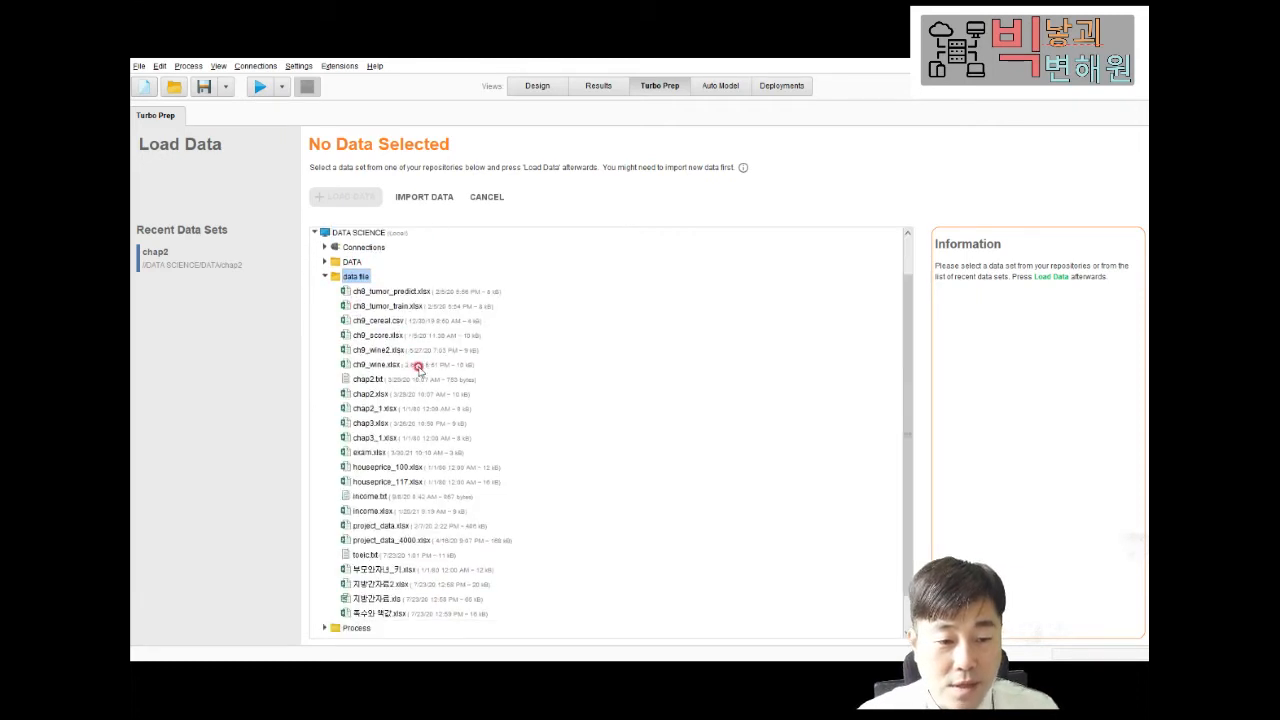
scroll(375, 285, up, 1)
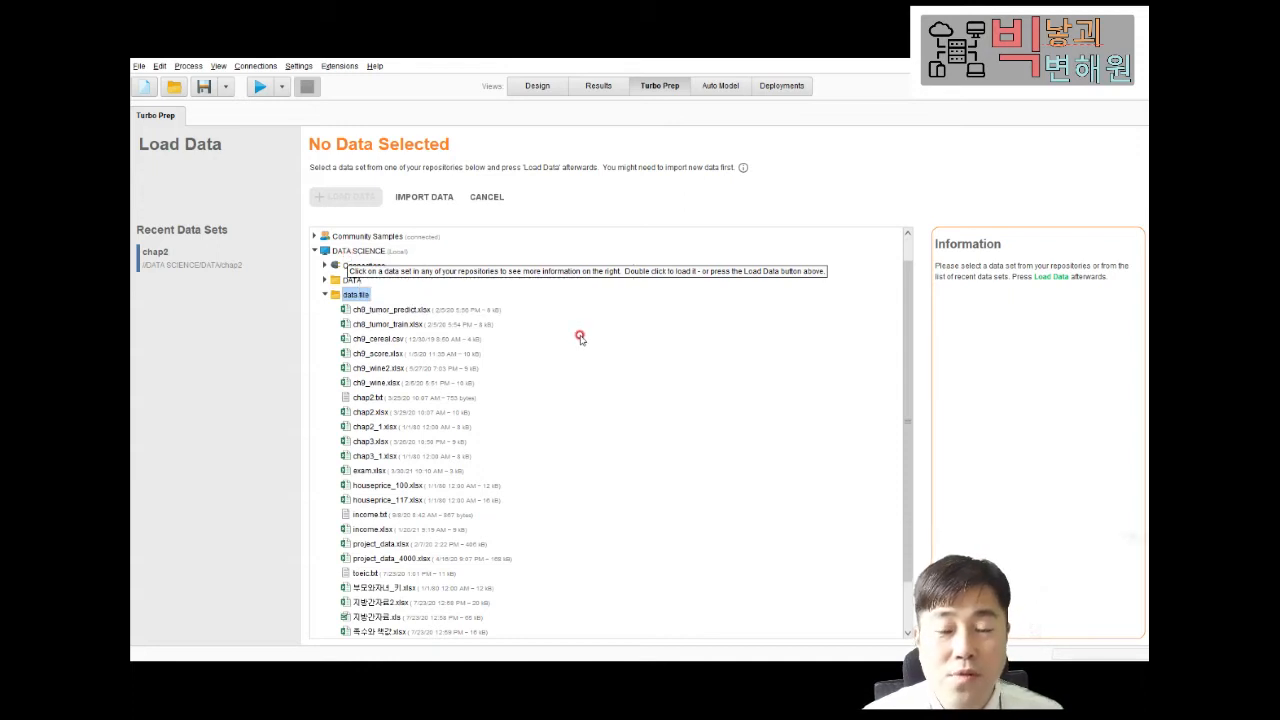
scroll(536, 360, down, 1)
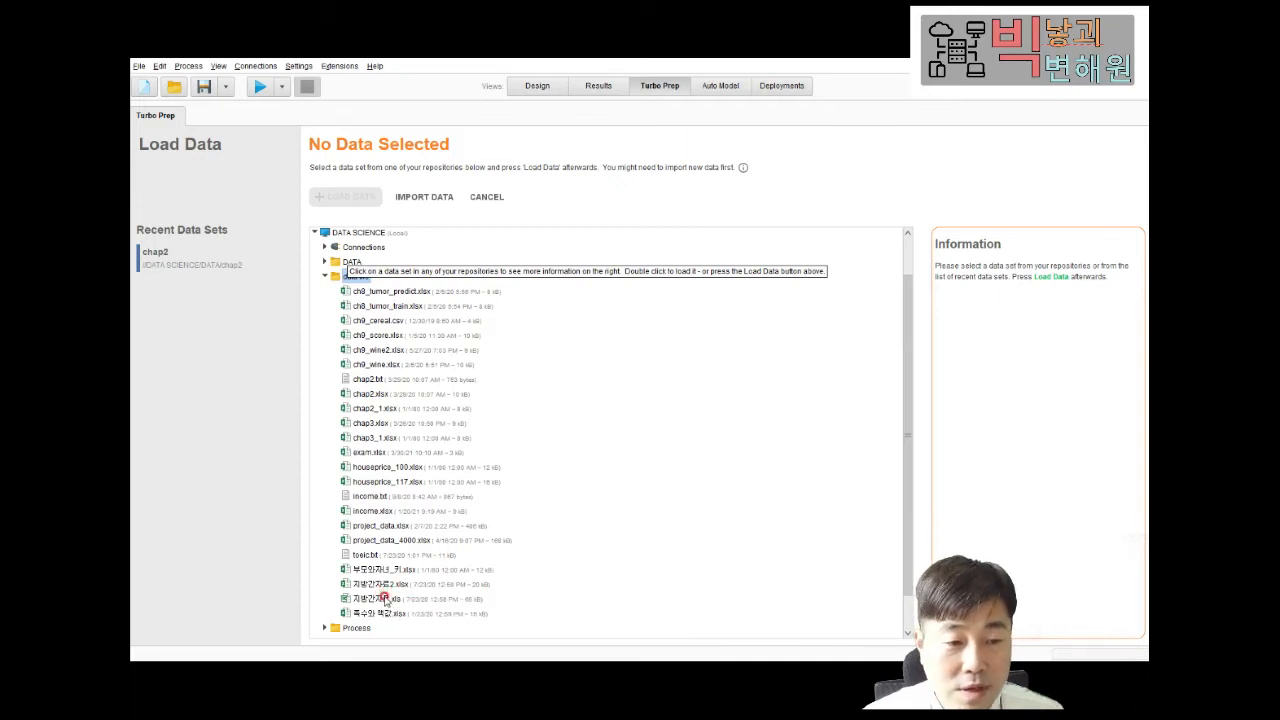
click(368, 600)
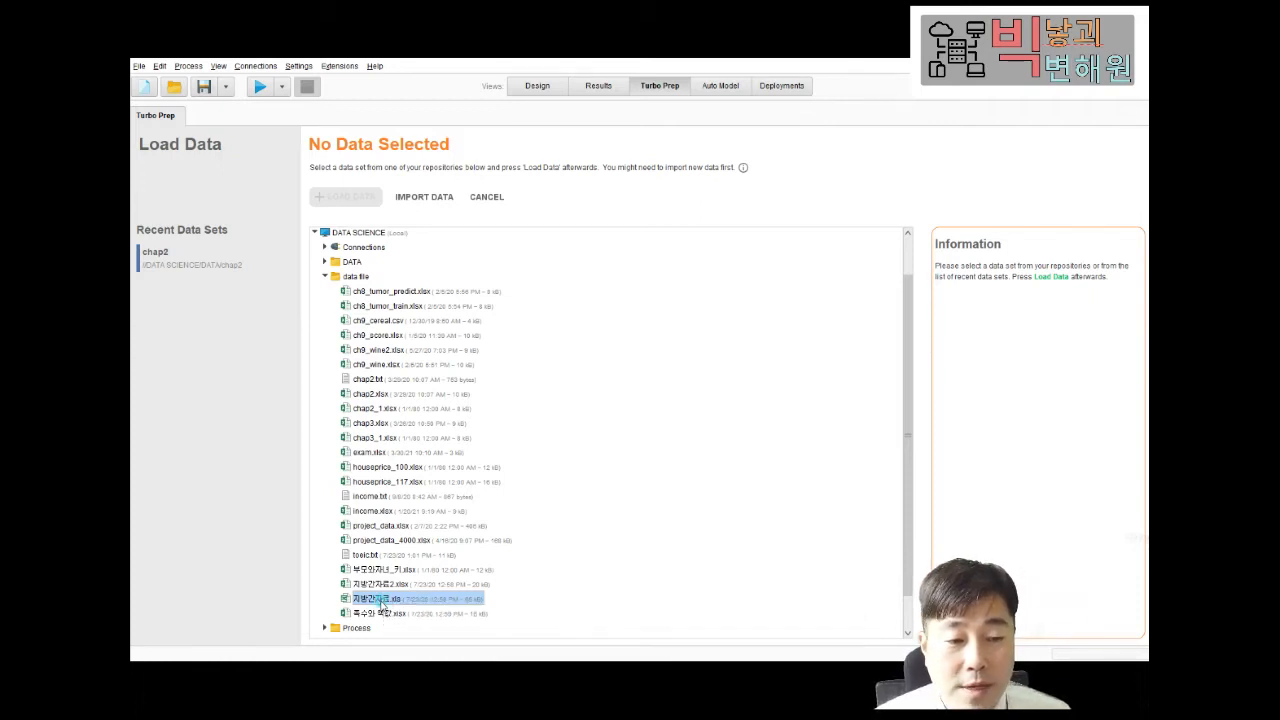
scroll(381, 601, down, 1)
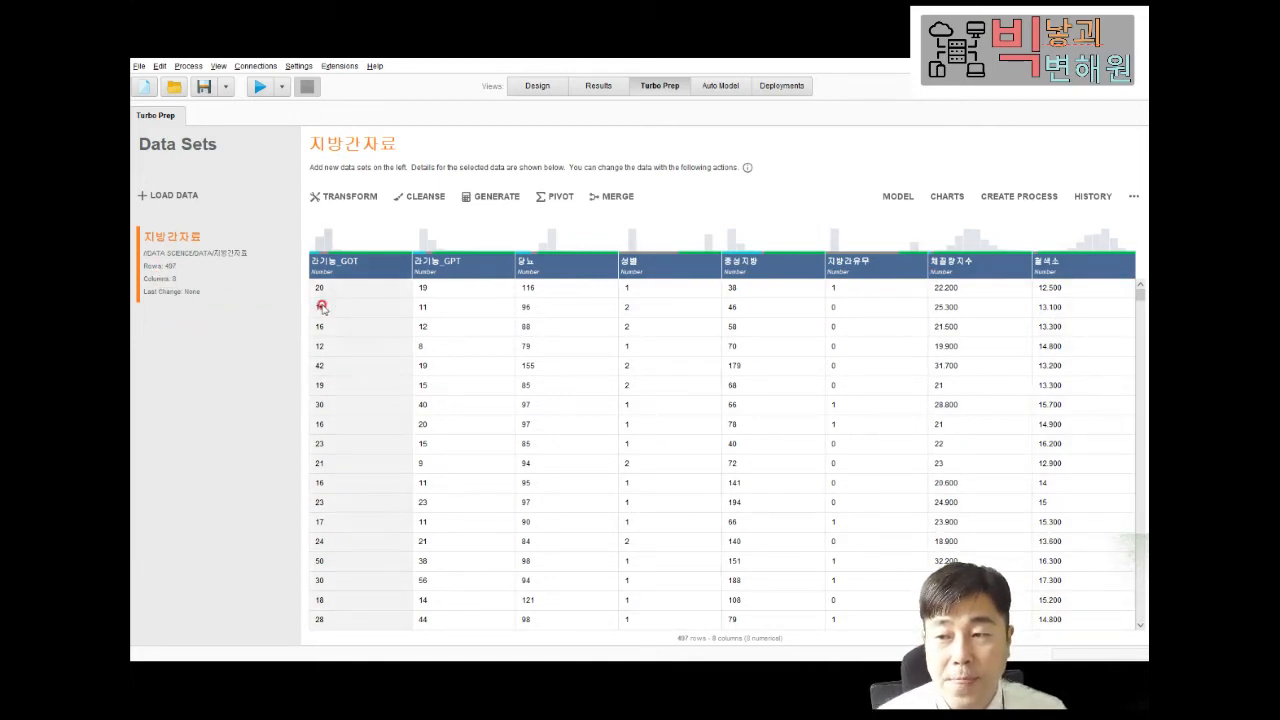
Show the column details of 지방간유무 to examine its summary, distribution and statistics.
click(348, 256)
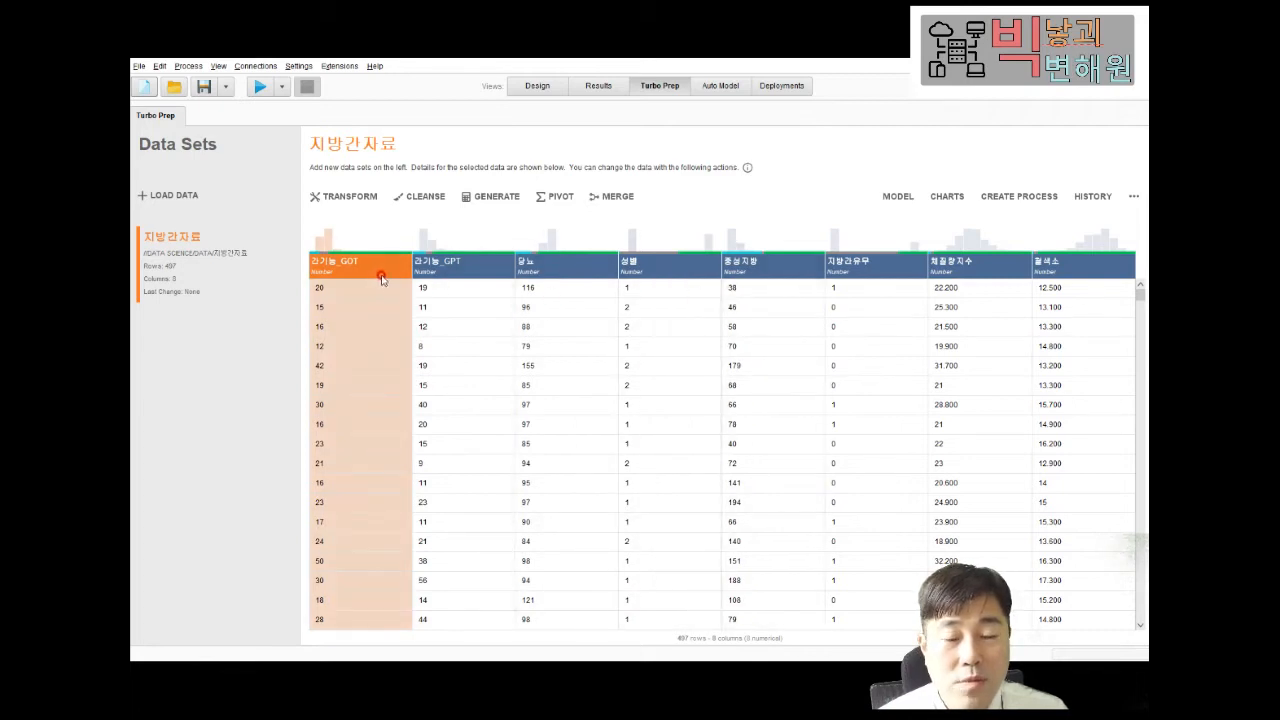
click(475, 264)
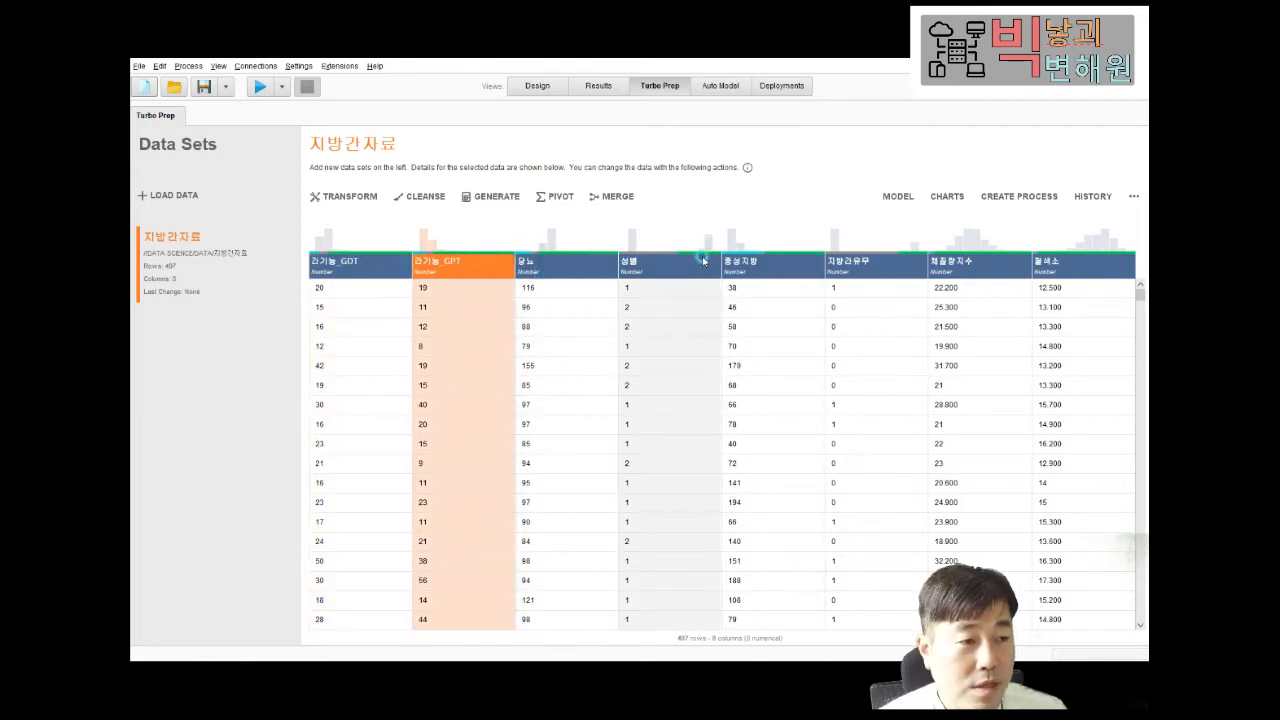
click(765, 264)
click(871, 272)
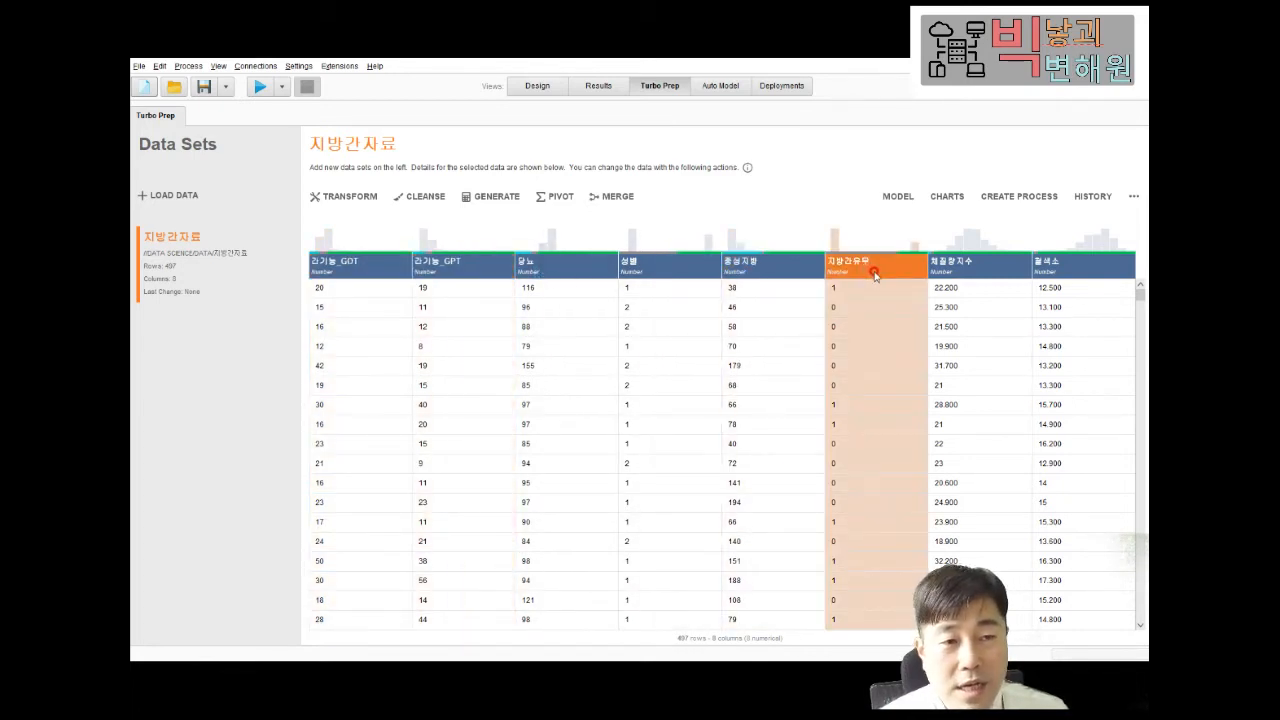
mouse_move(874, 275)
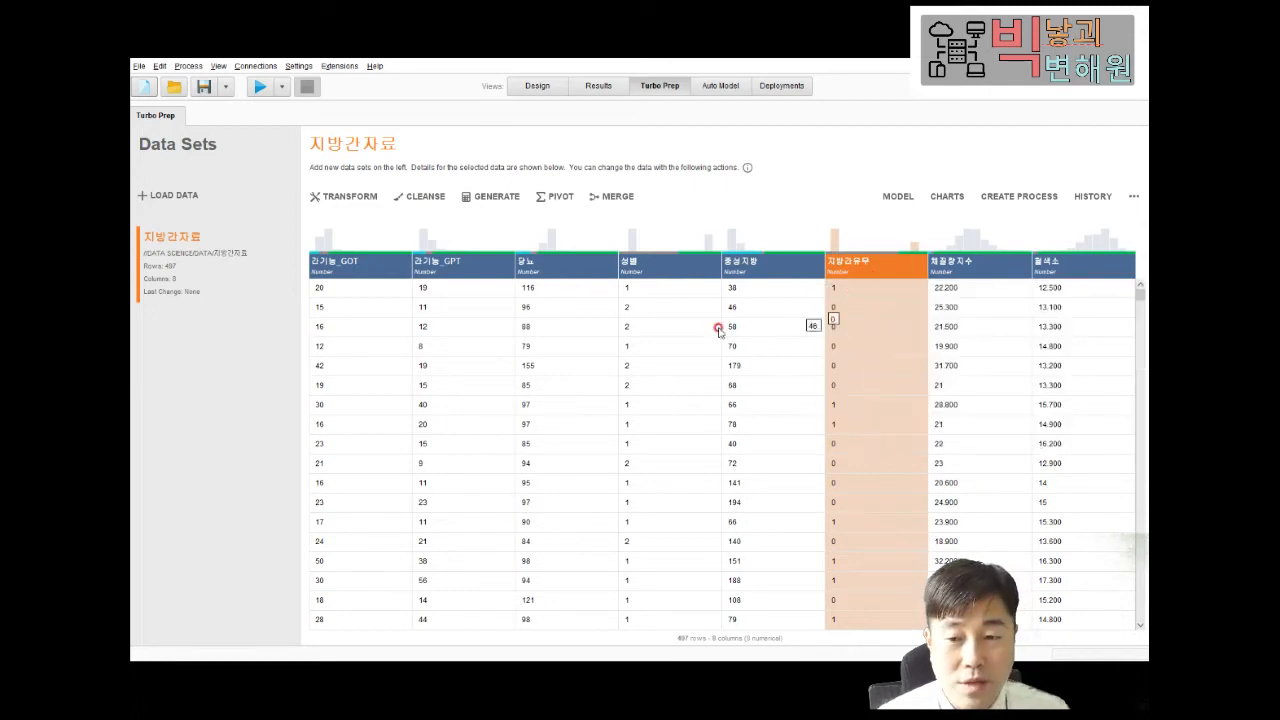
right_click(841, 260)
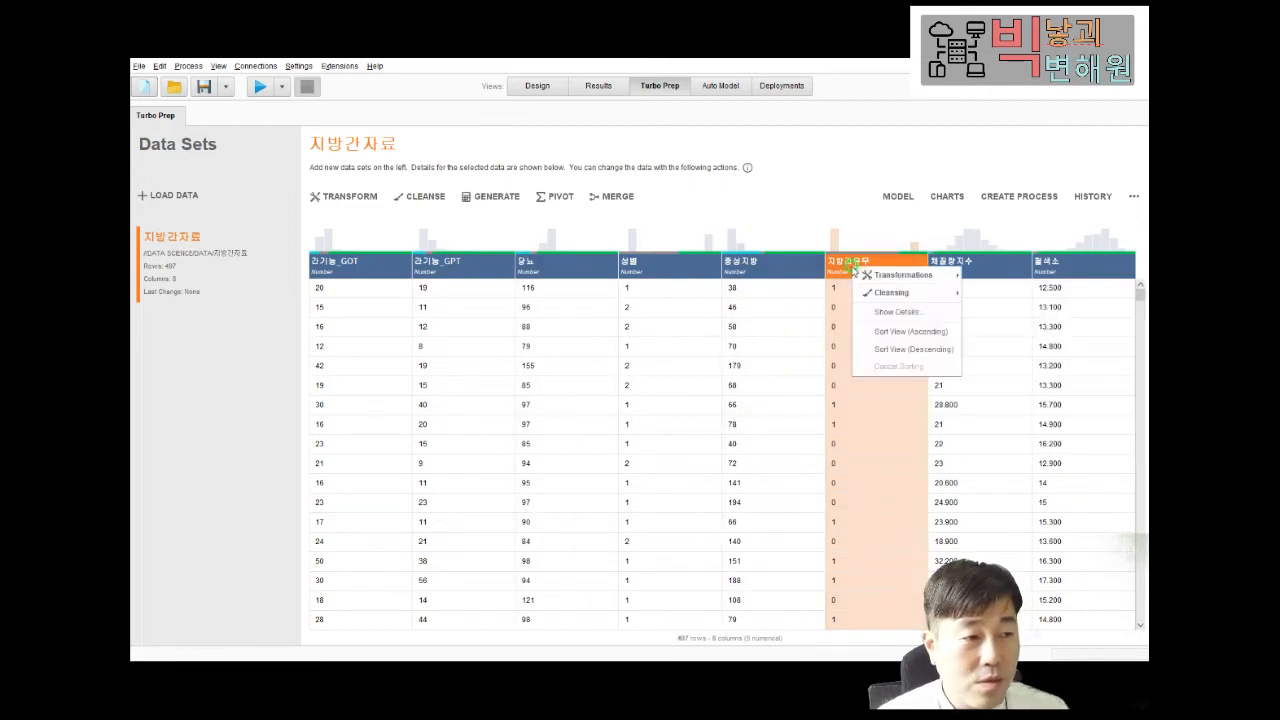
click(885, 313)
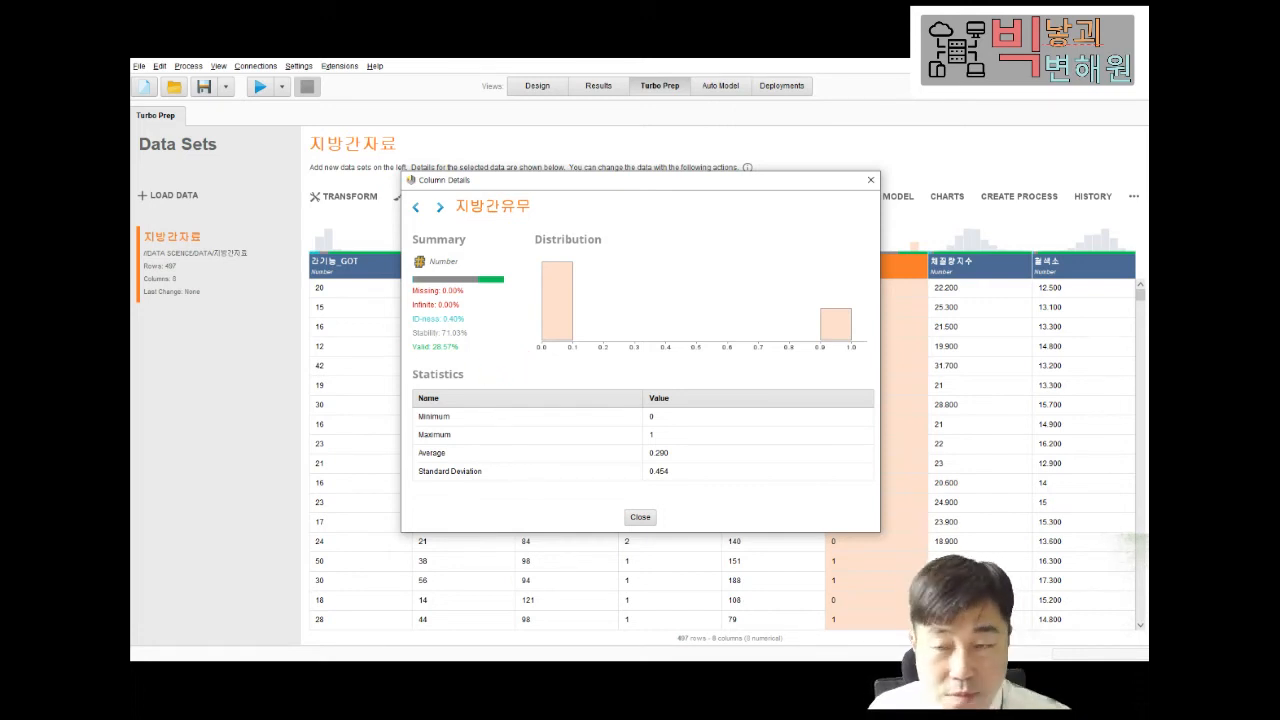
key(ctrl+alt+d)
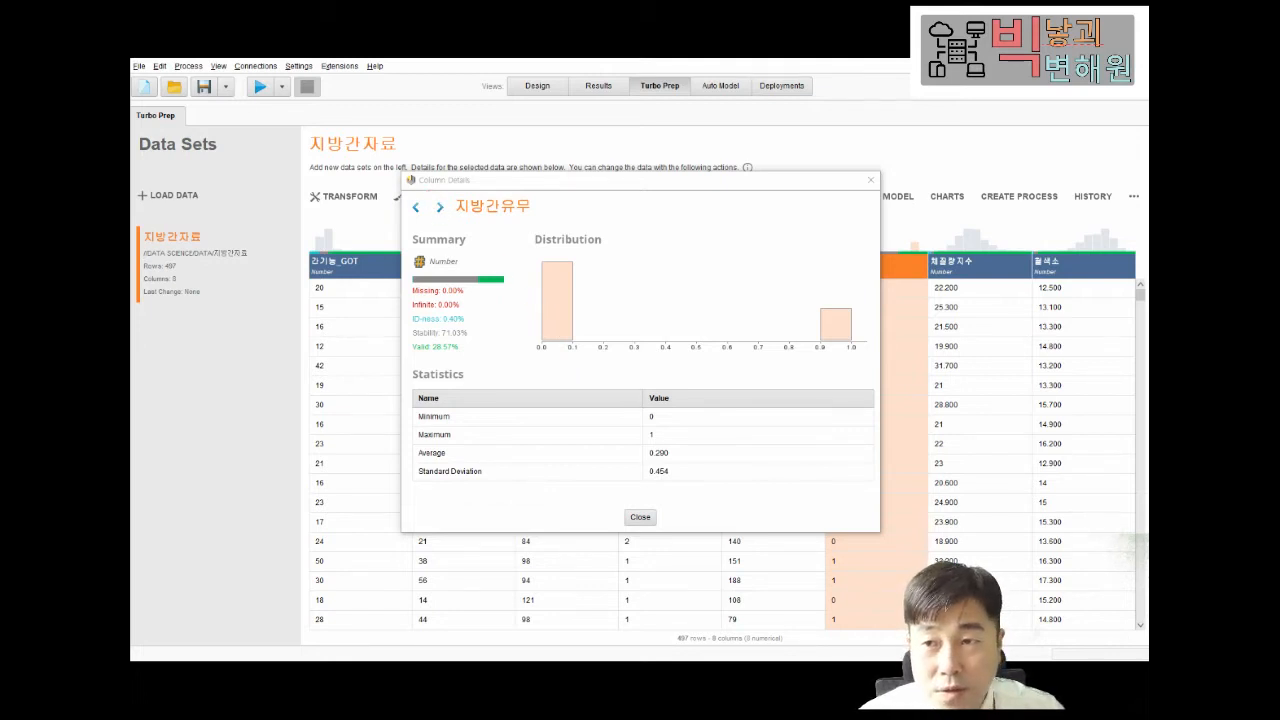
View the 체질량지수 column details, return to 지방간유무 to review its statistics, and close the details.
click(439, 207)
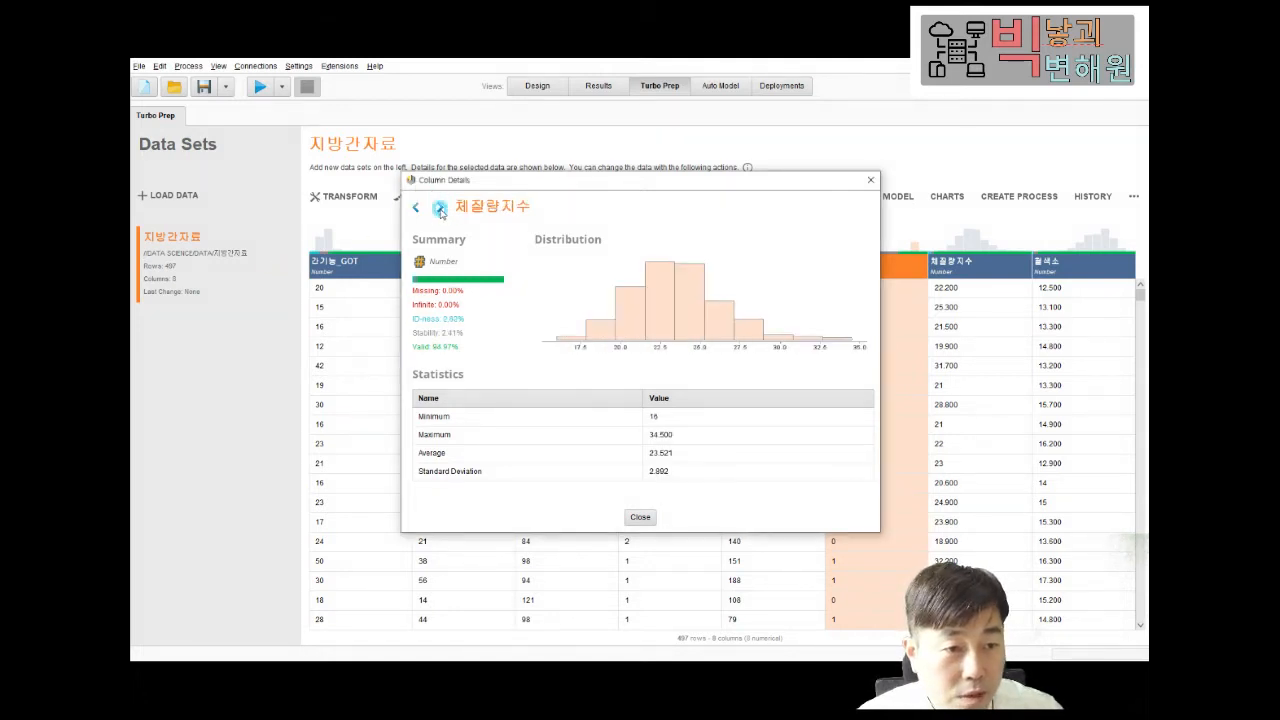
click(419, 207)
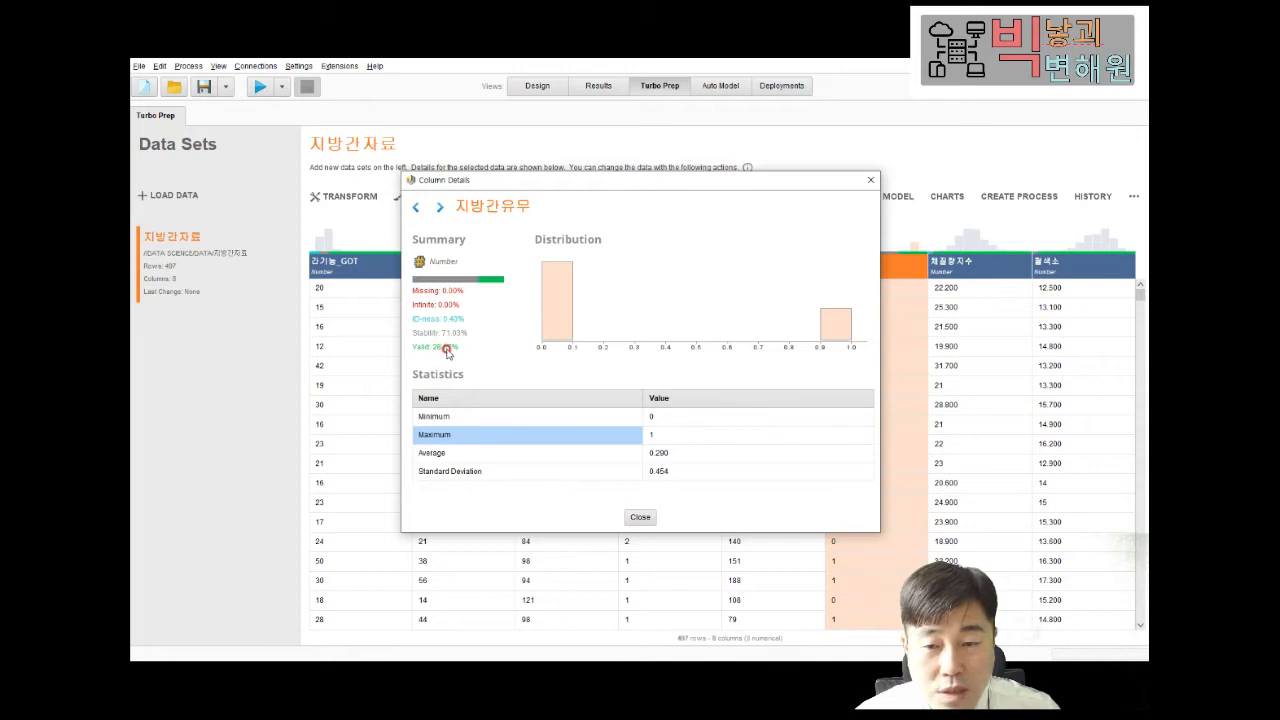
mouse_move(446, 350)
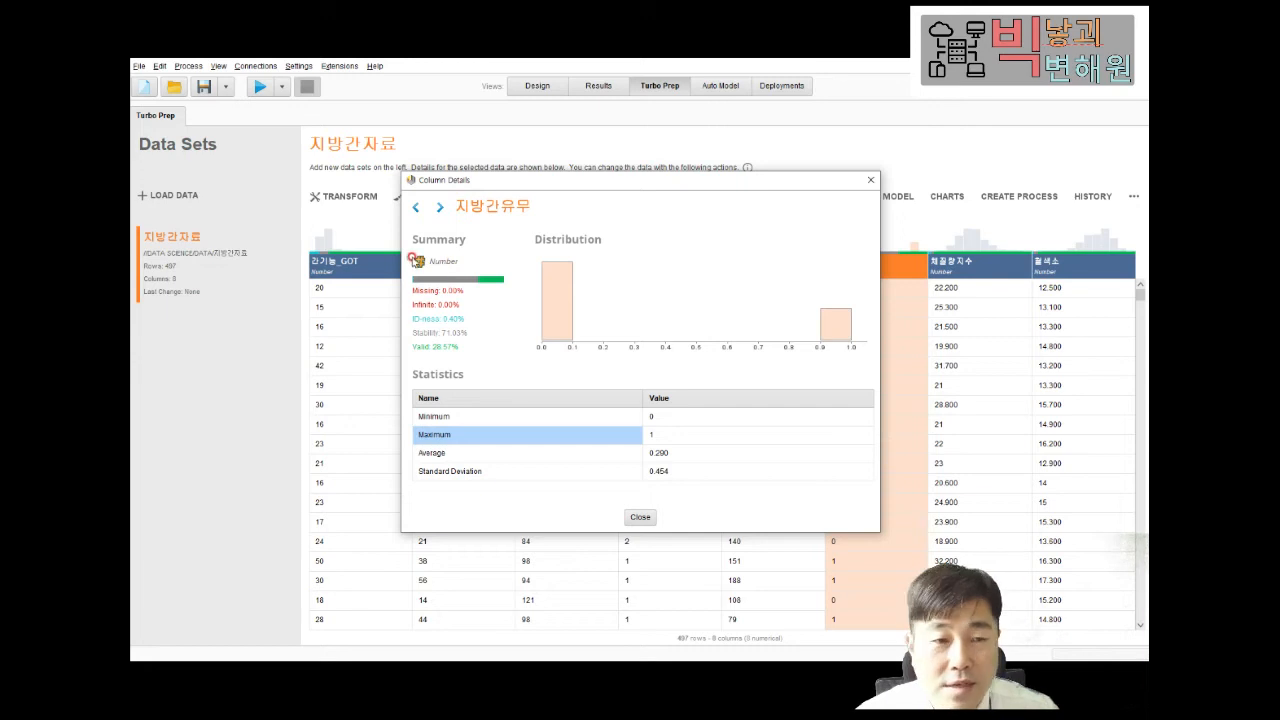
click(594, 452)
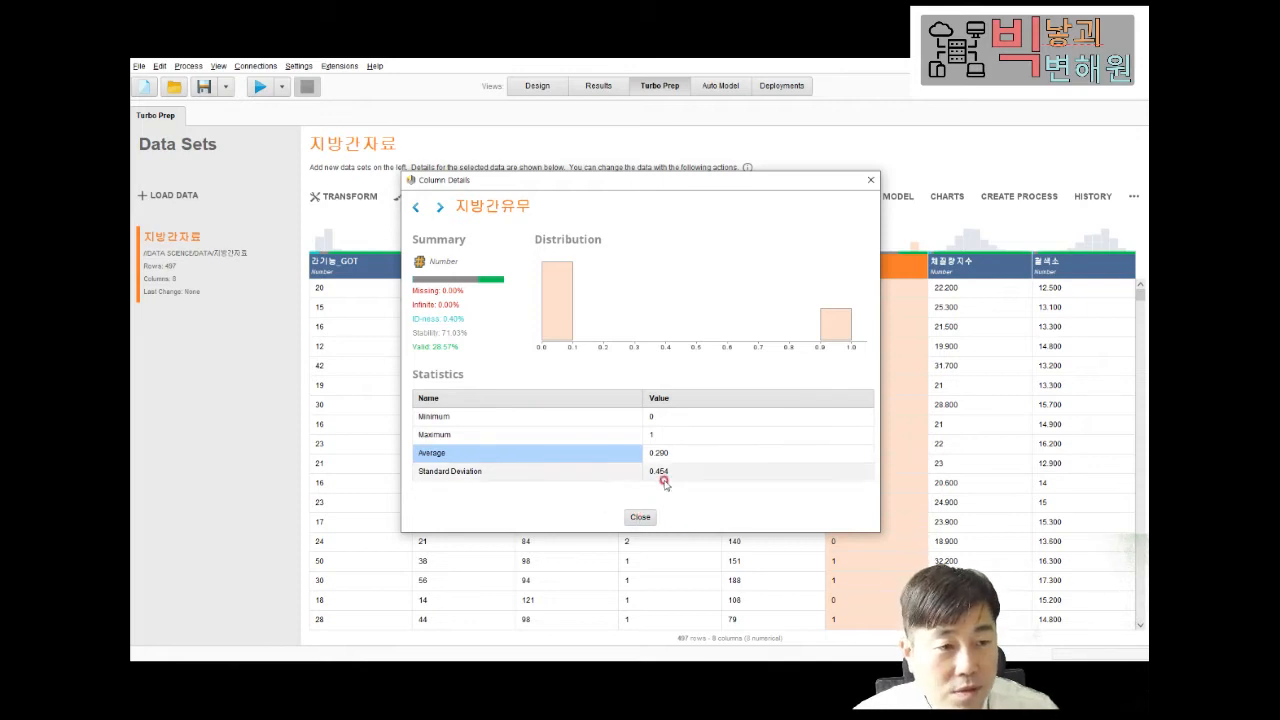
click(640, 517)
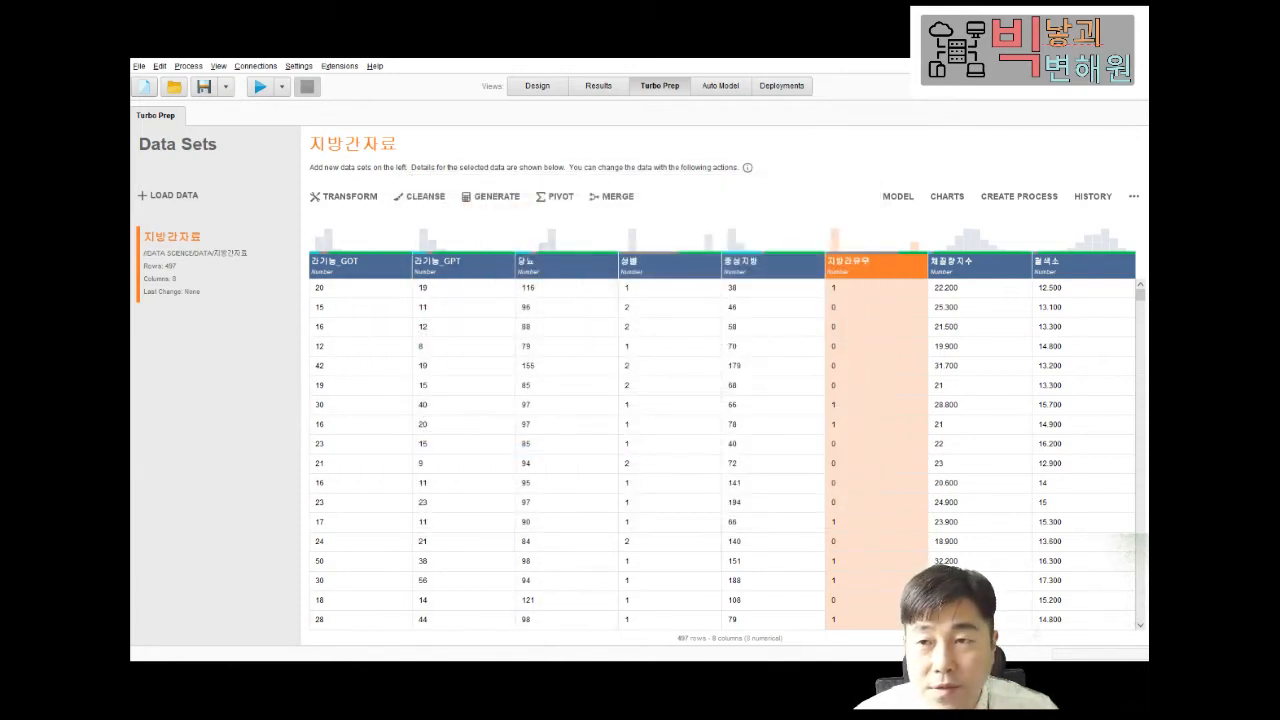
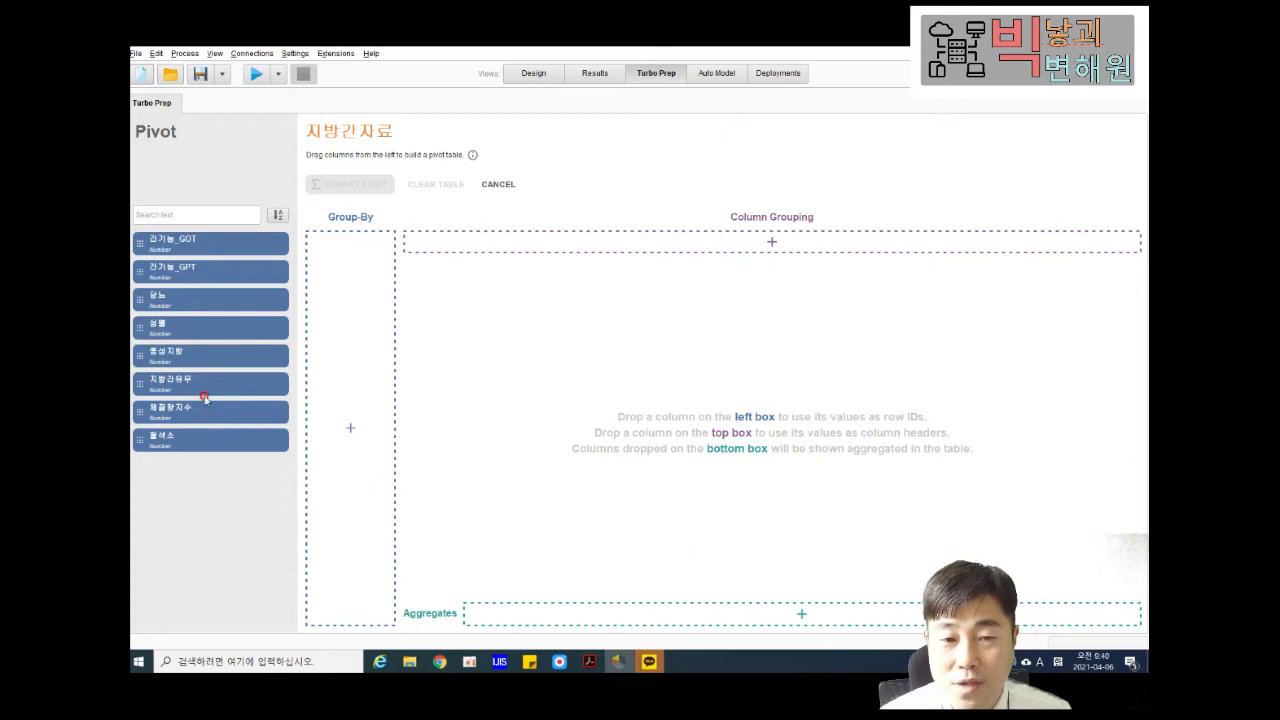
Build a pivot of the data set with 지방간유무 as the group-by column and 성별 as the column grouping.
drag(174, 385, 348, 410)
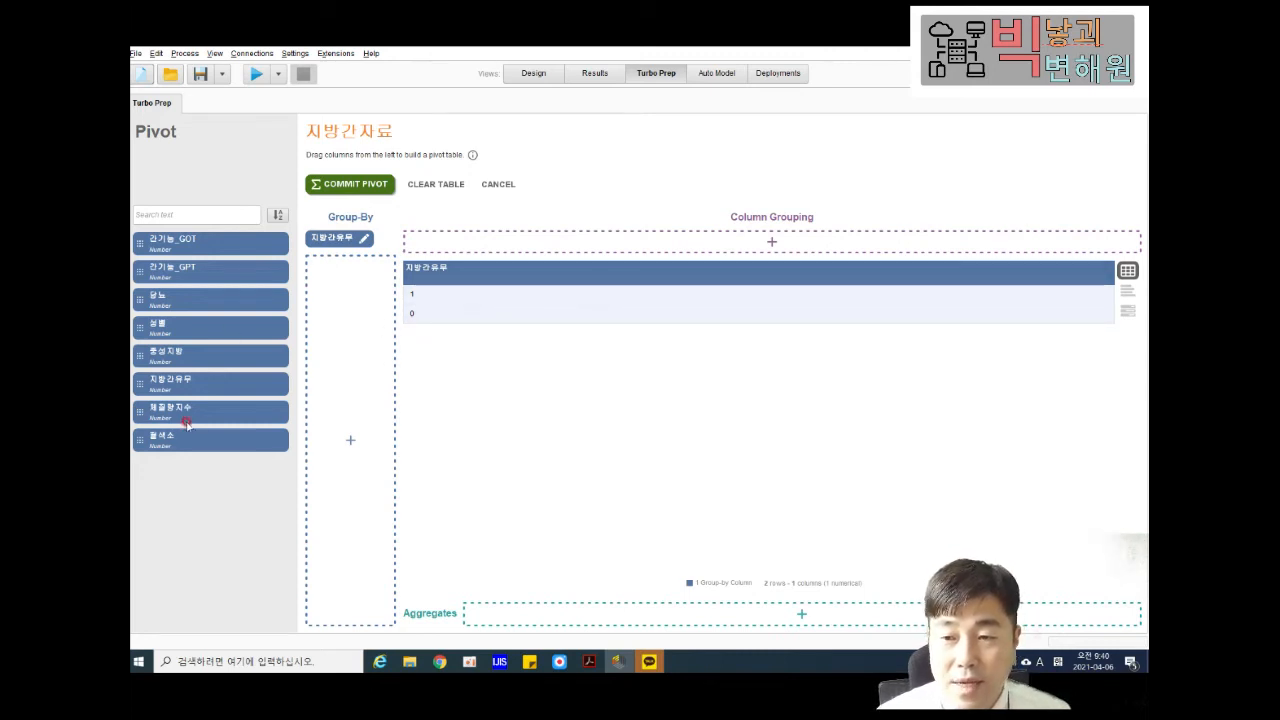
drag(170, 338, 775, 240)
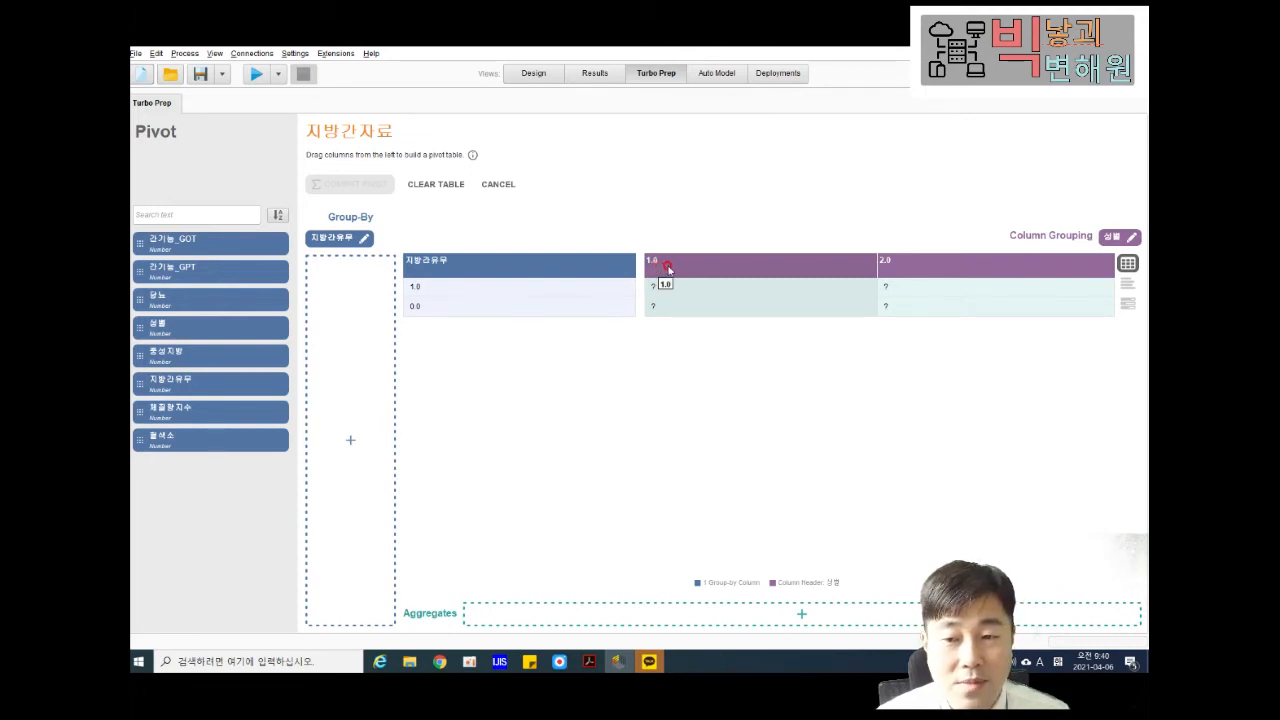
Add a filter with the condition = 1 to the 성별 column grouping.
click(1114, 237)
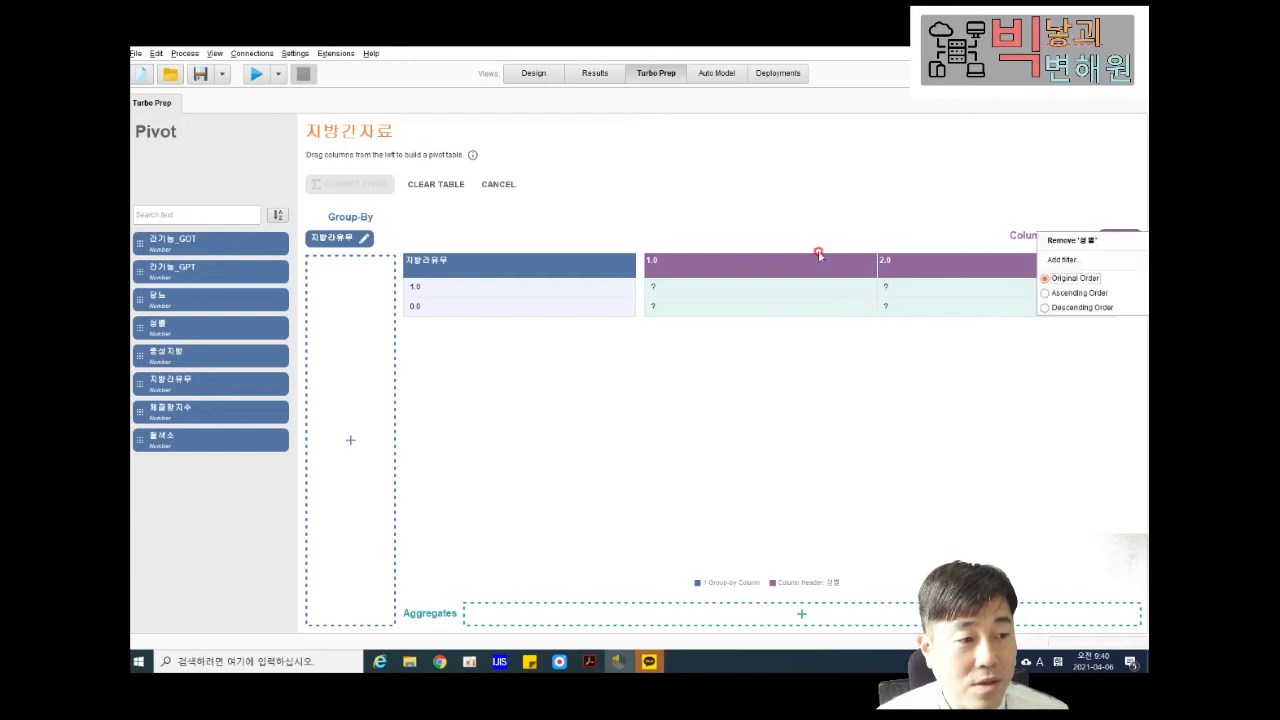
right_click(770, 263)
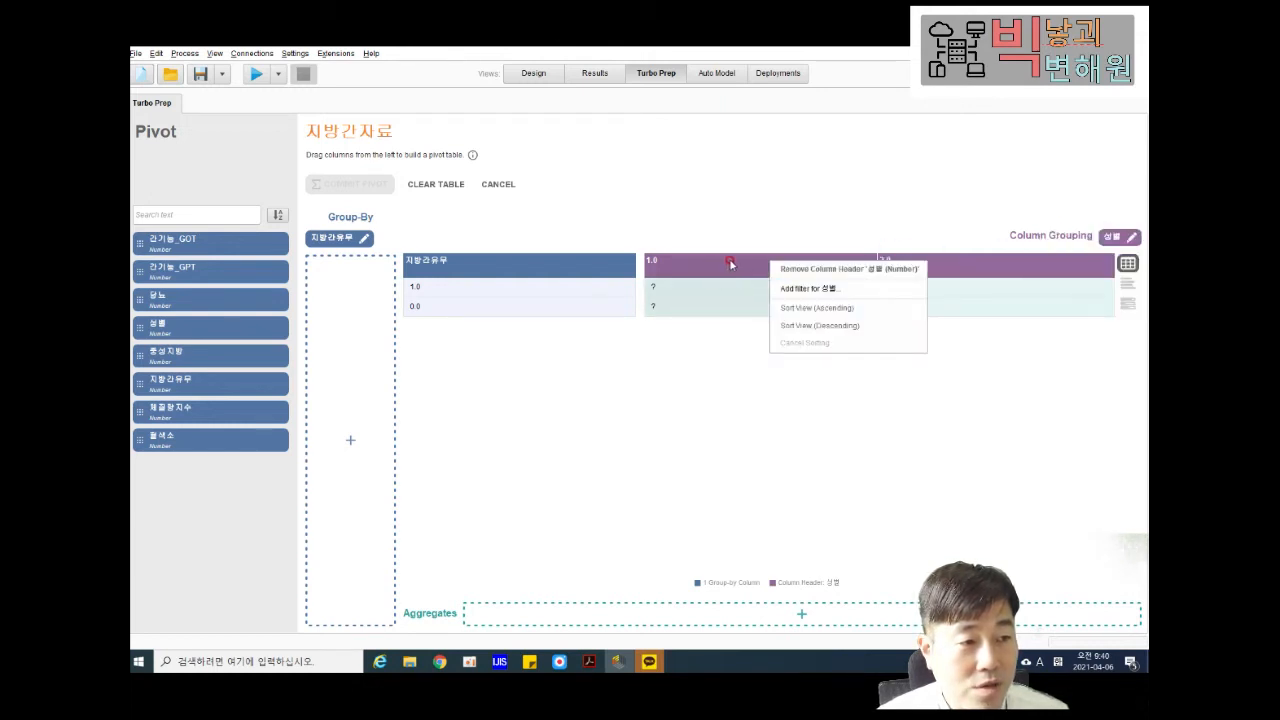
click(805, 289)
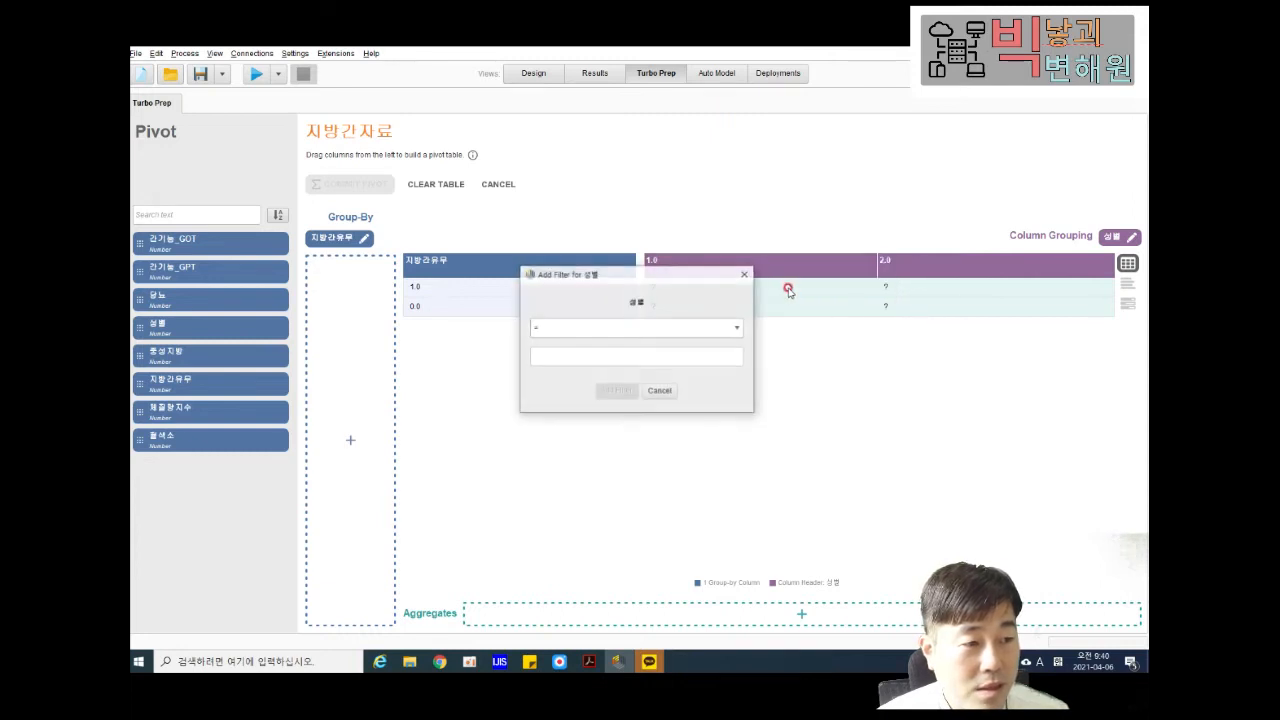
click(706, 326)
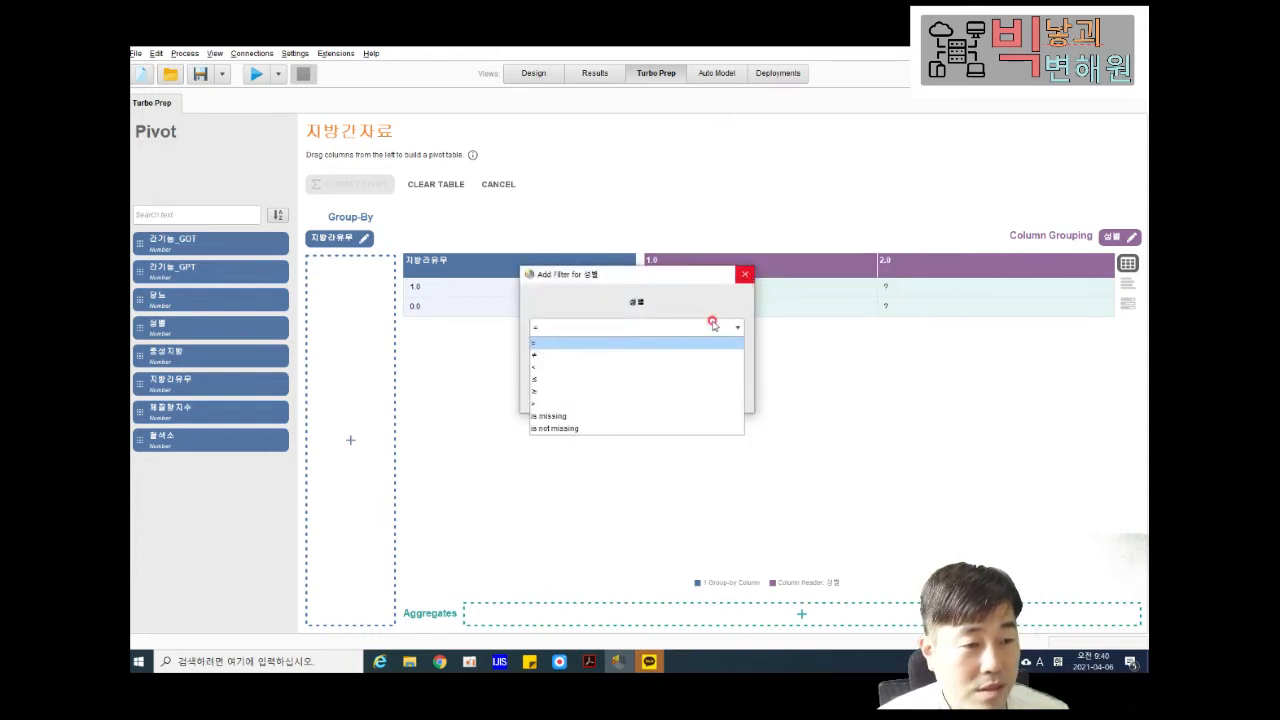
click(744, 276)
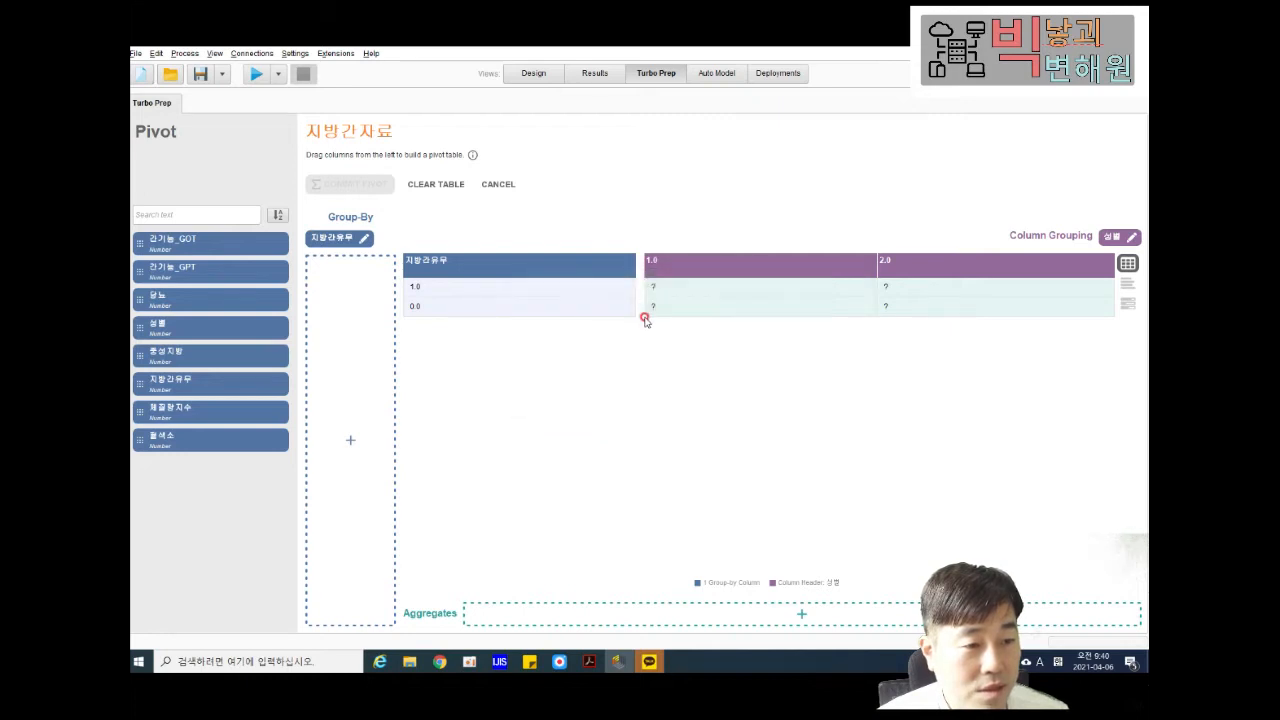
click(749, 271)
click(667, 373)
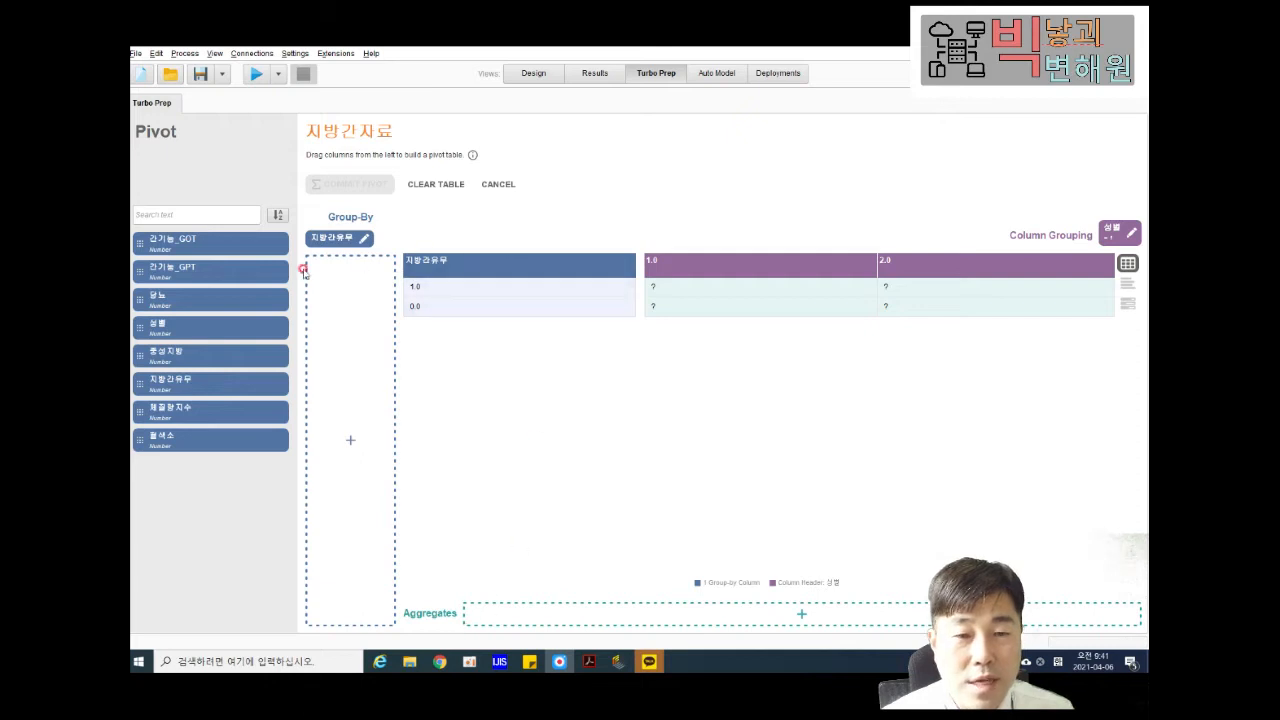
Add 성별 to the pivot's aggregates and set its aggregation function to count.
drag(178, 331, 514, 615)
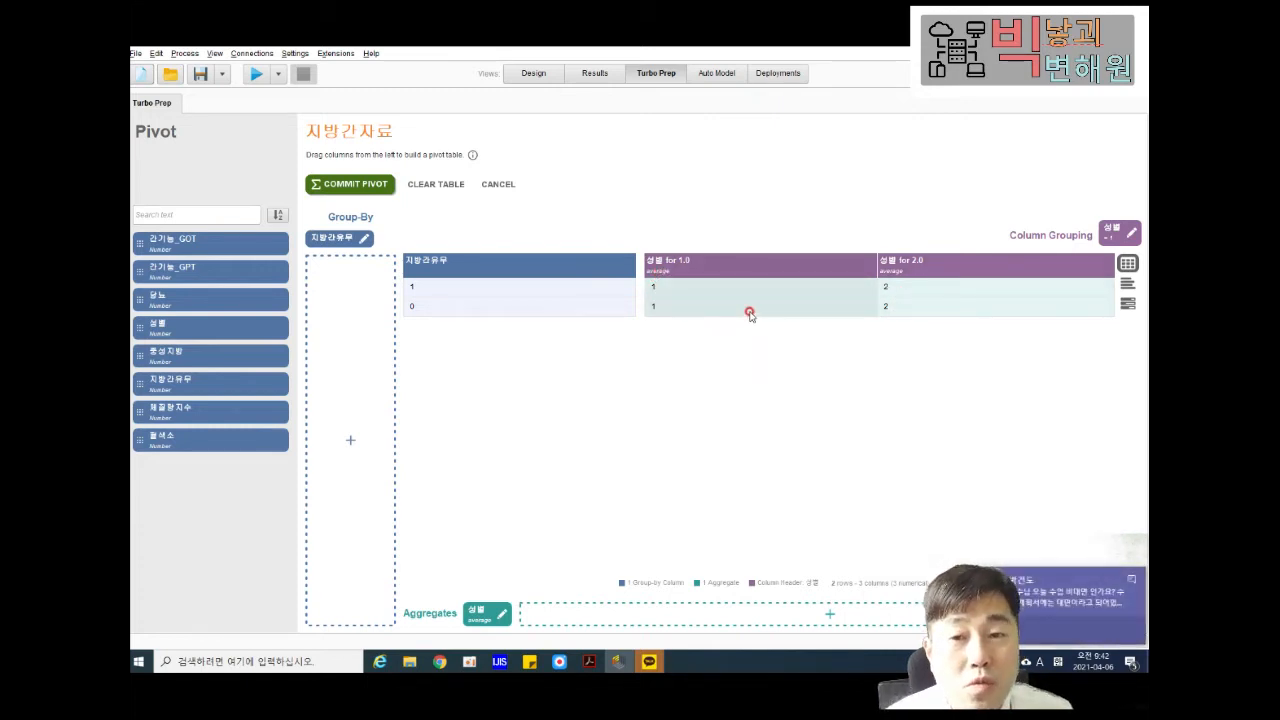
click(1135, 578)
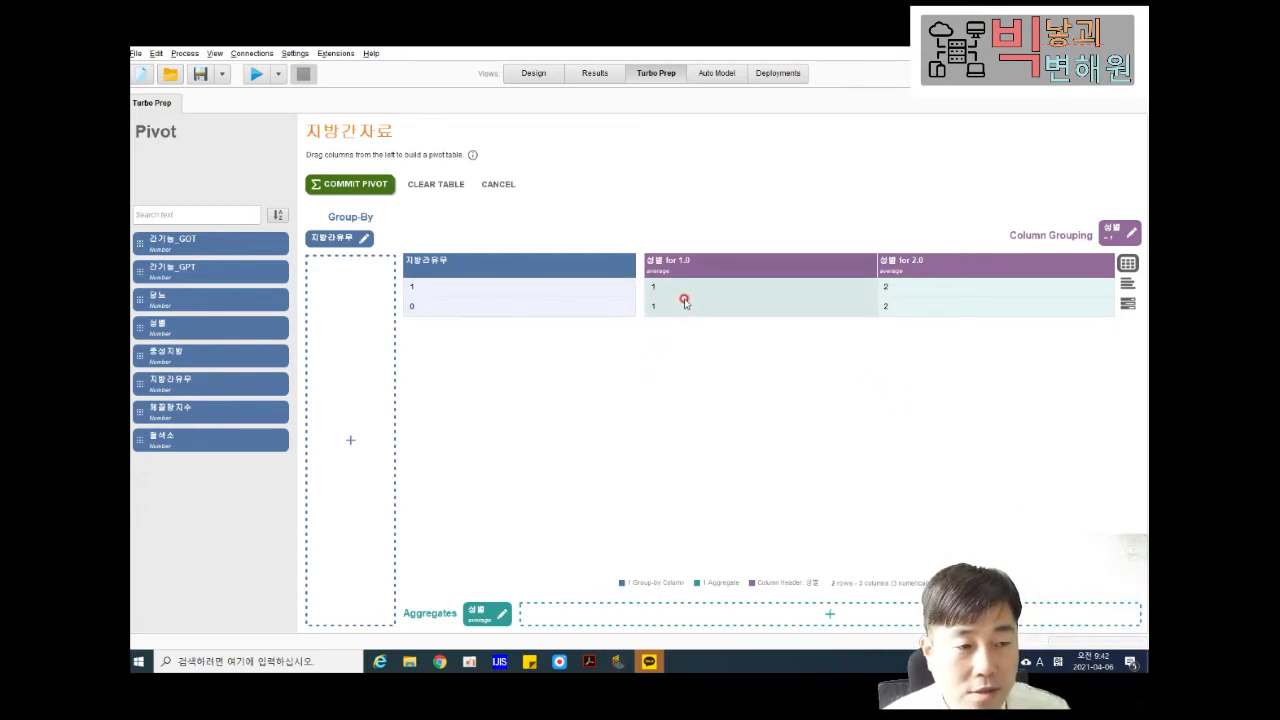
click(480, 613)
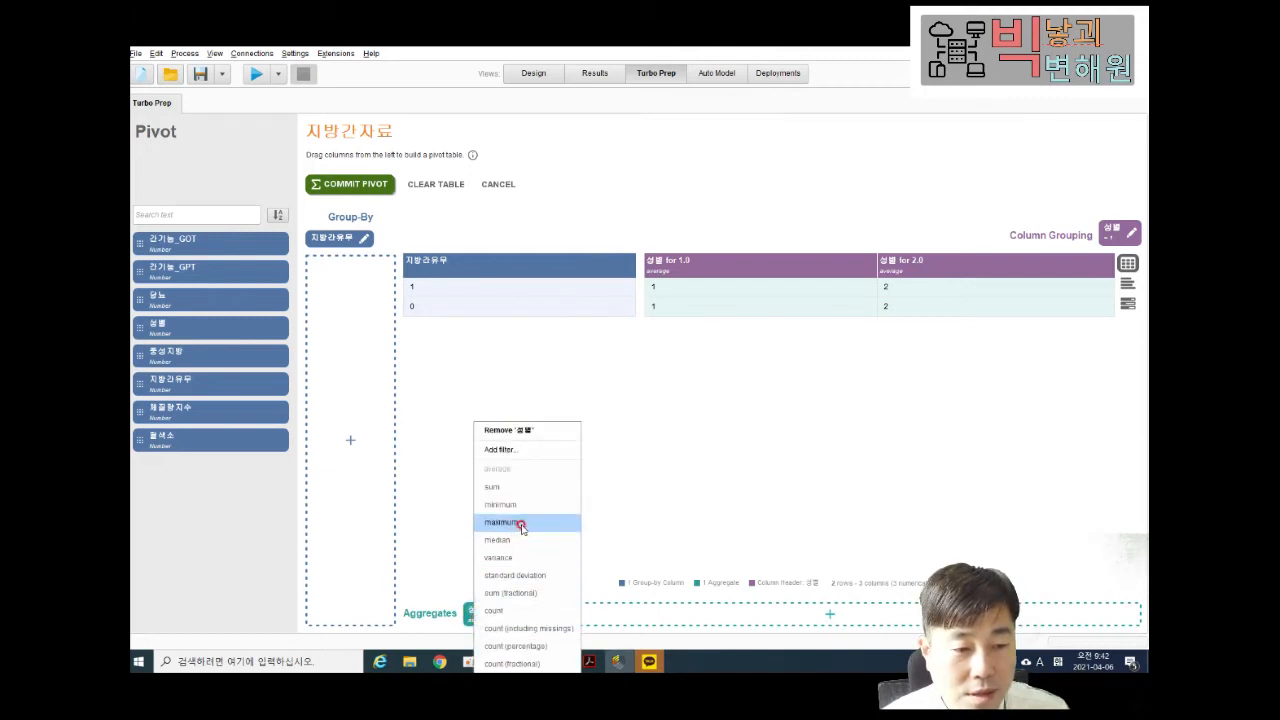
click(506, 610)
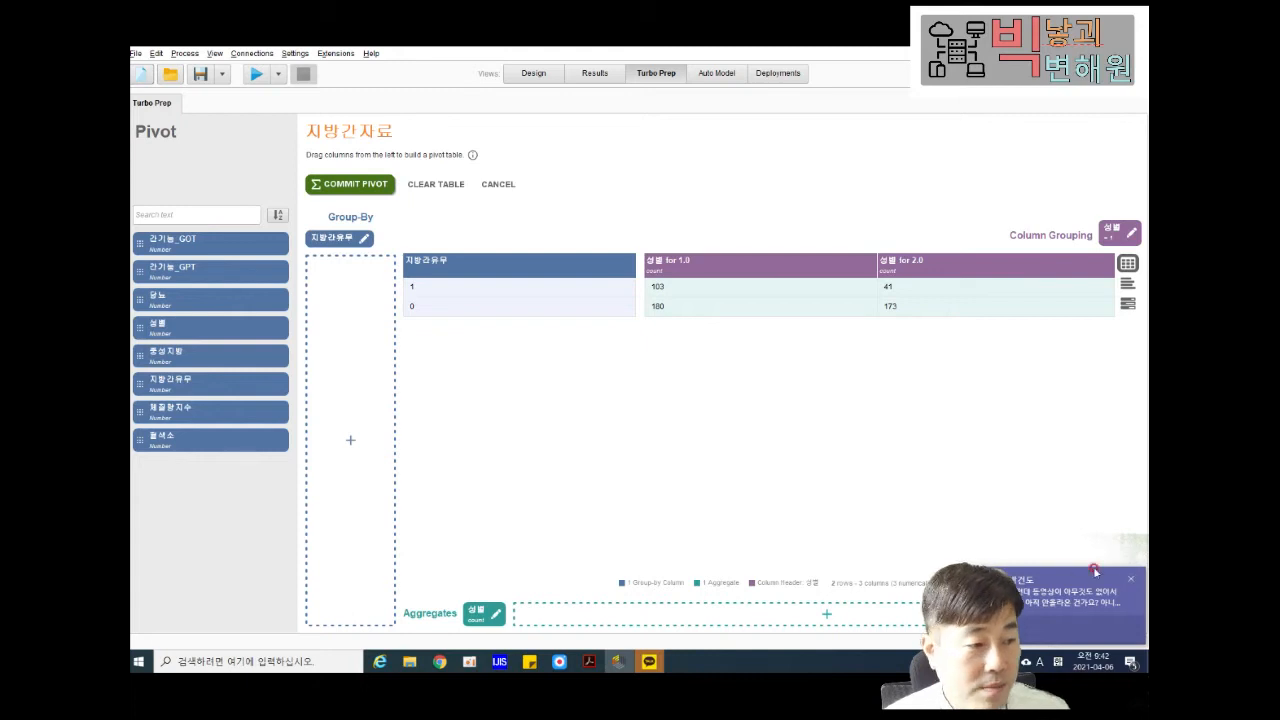
click(1130, 579)
click(1132, 233)
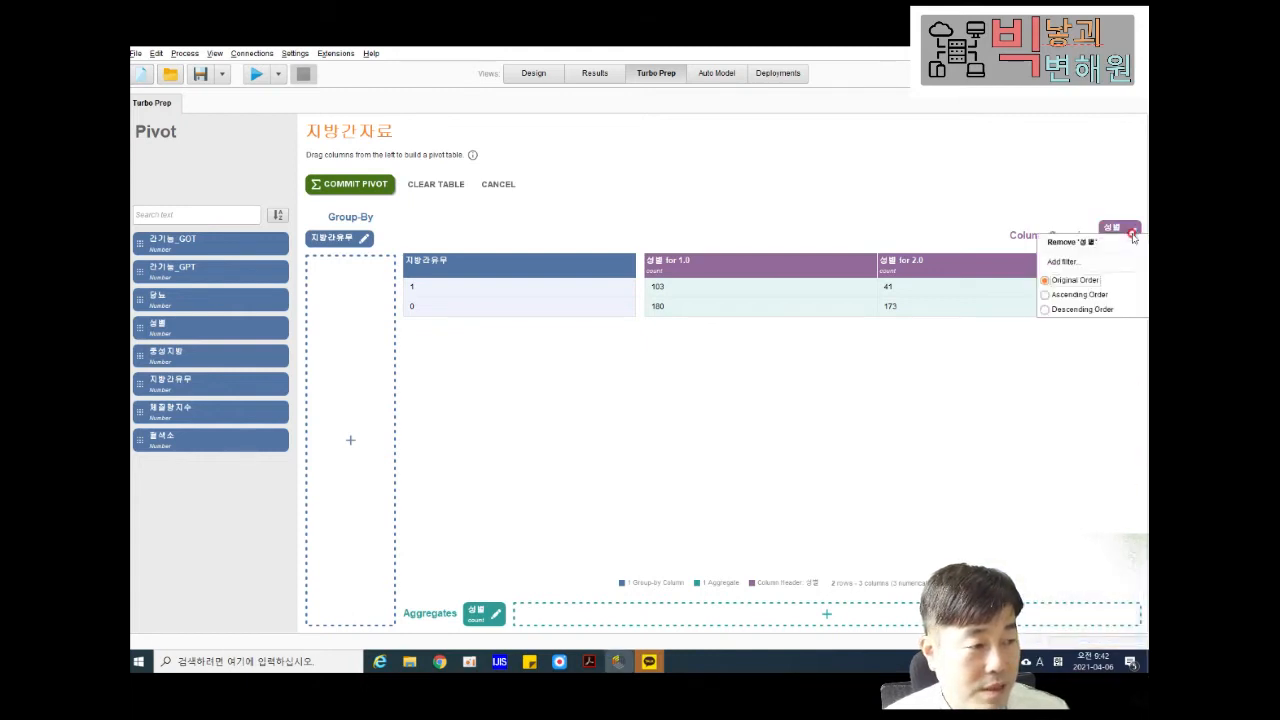
click(929, 206)
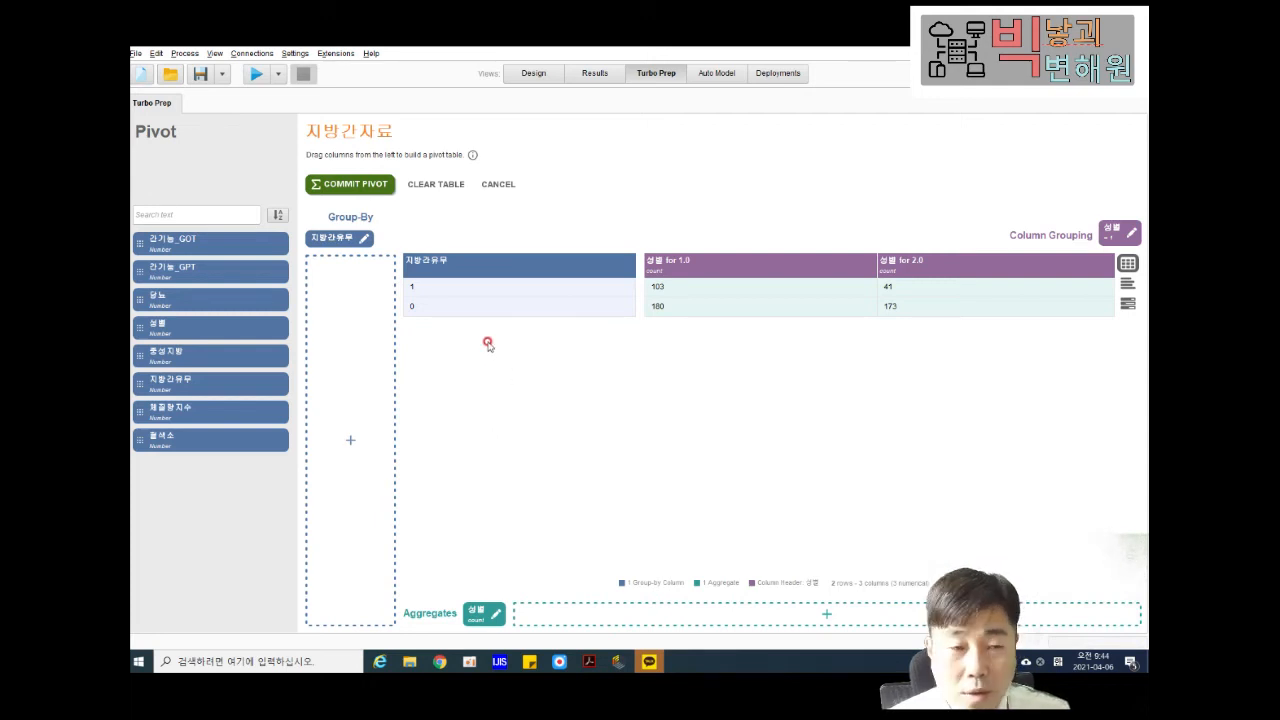
Sort the pivot table by 지방간유무 in ascending order, followed by descending order.
right_click(436, 266)
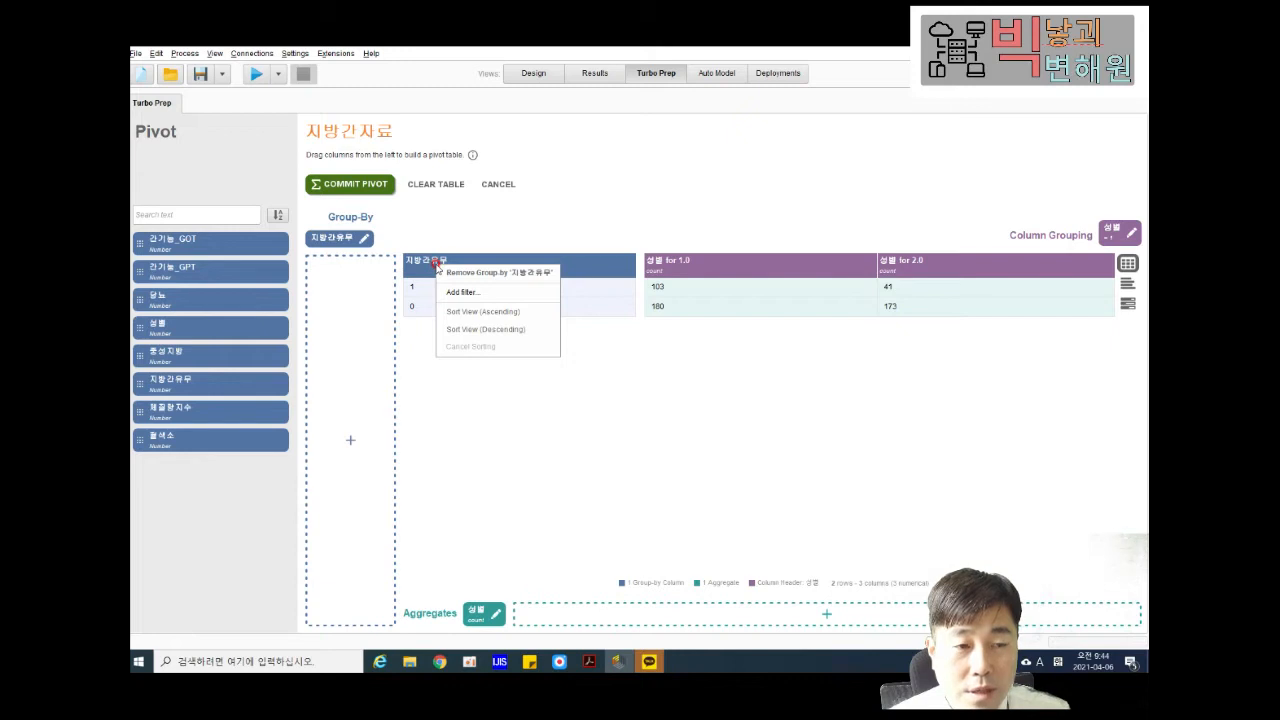
click(511, 330)
right_click(556, 263)
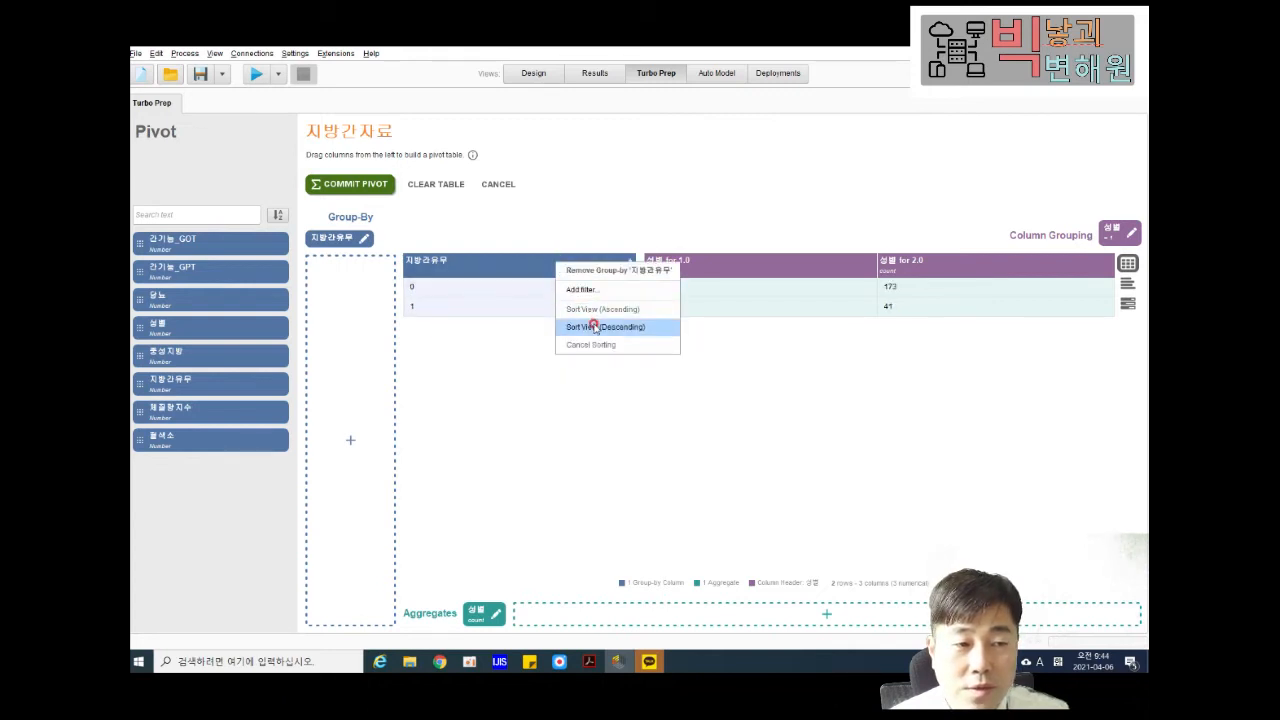
click(594, 326)
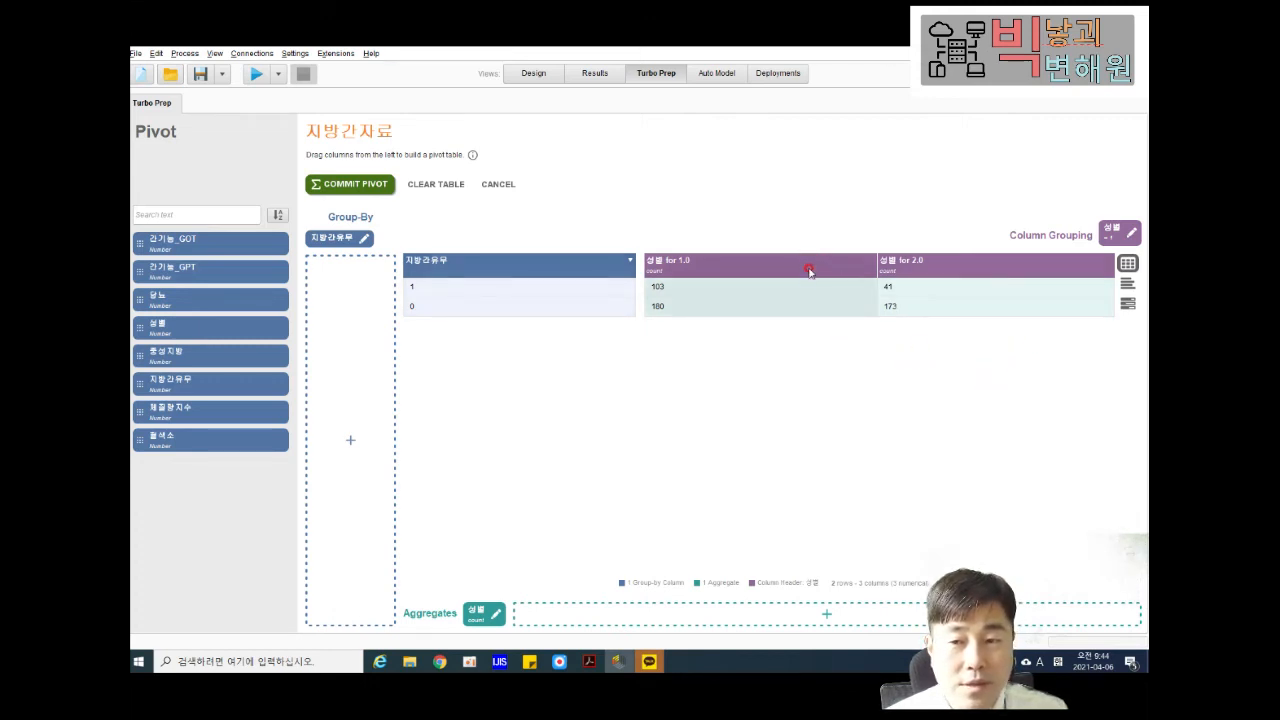
Sort the pivot by the 성별 for 2.0 column ascending, then descending, and finish with ascending order.
right_click(940, 271)
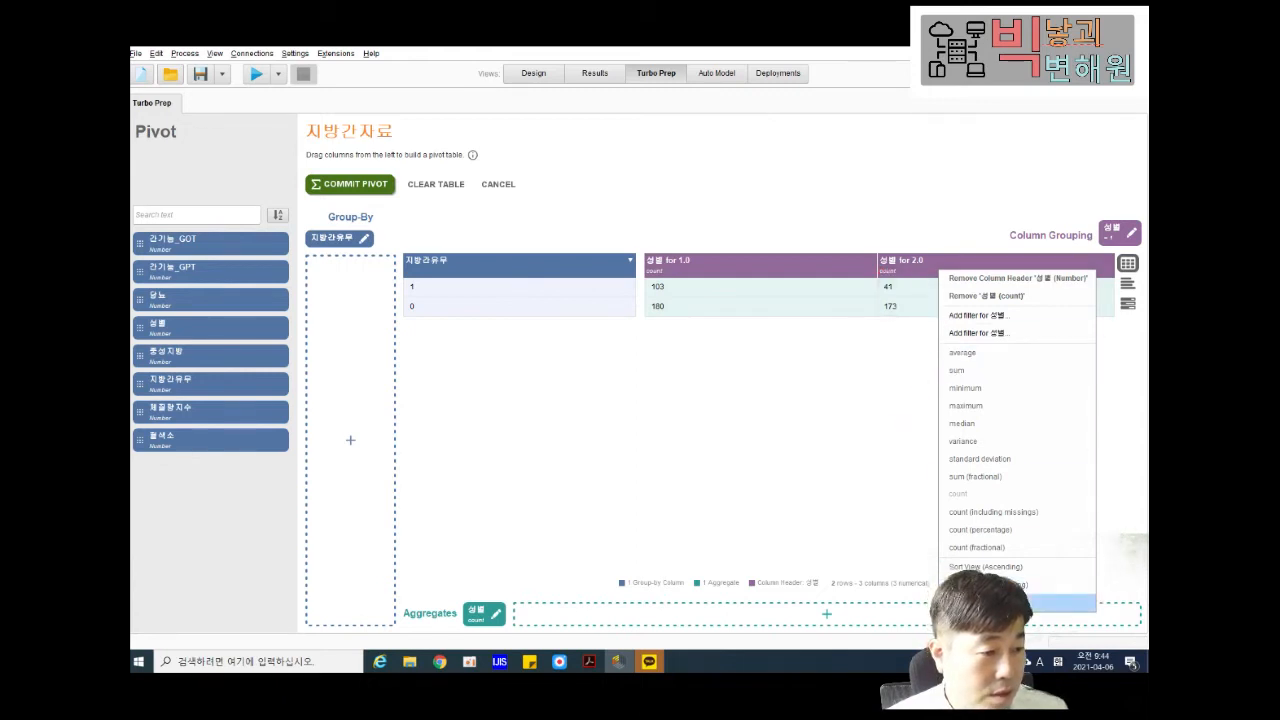
click(982, 567)
right_click(949, 270)
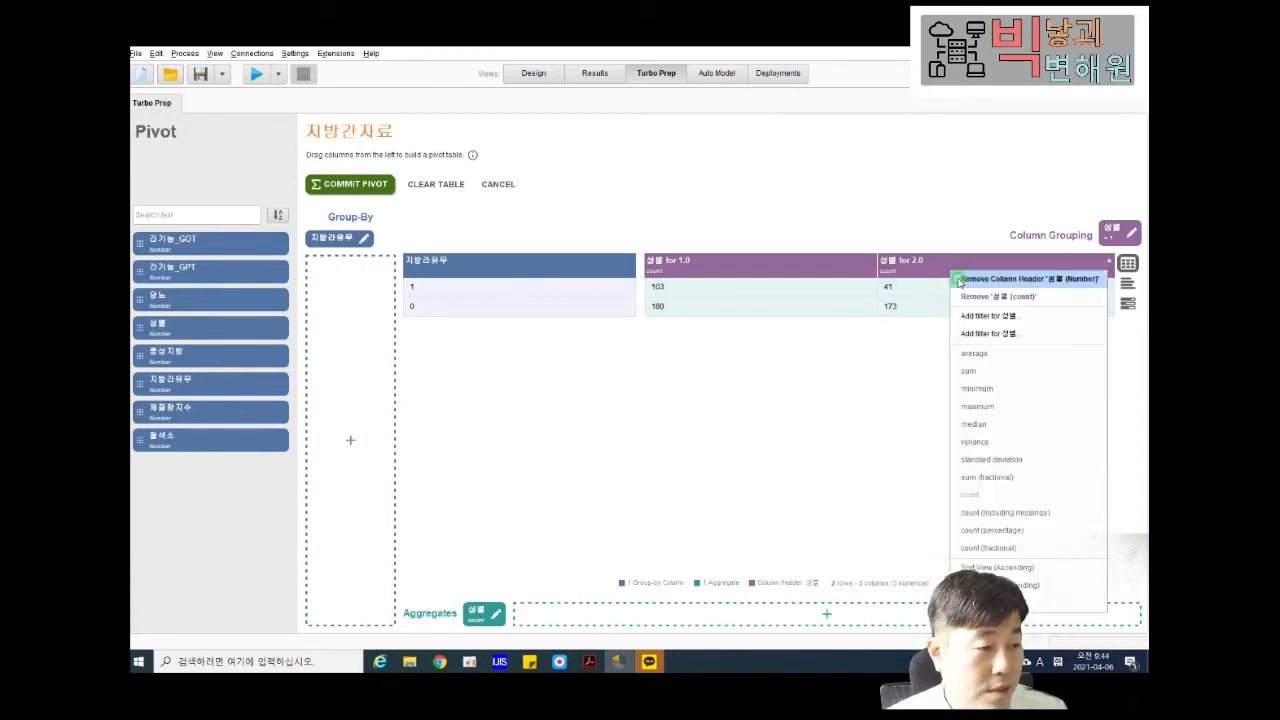
click(985, 586)
right_click(952, 257)
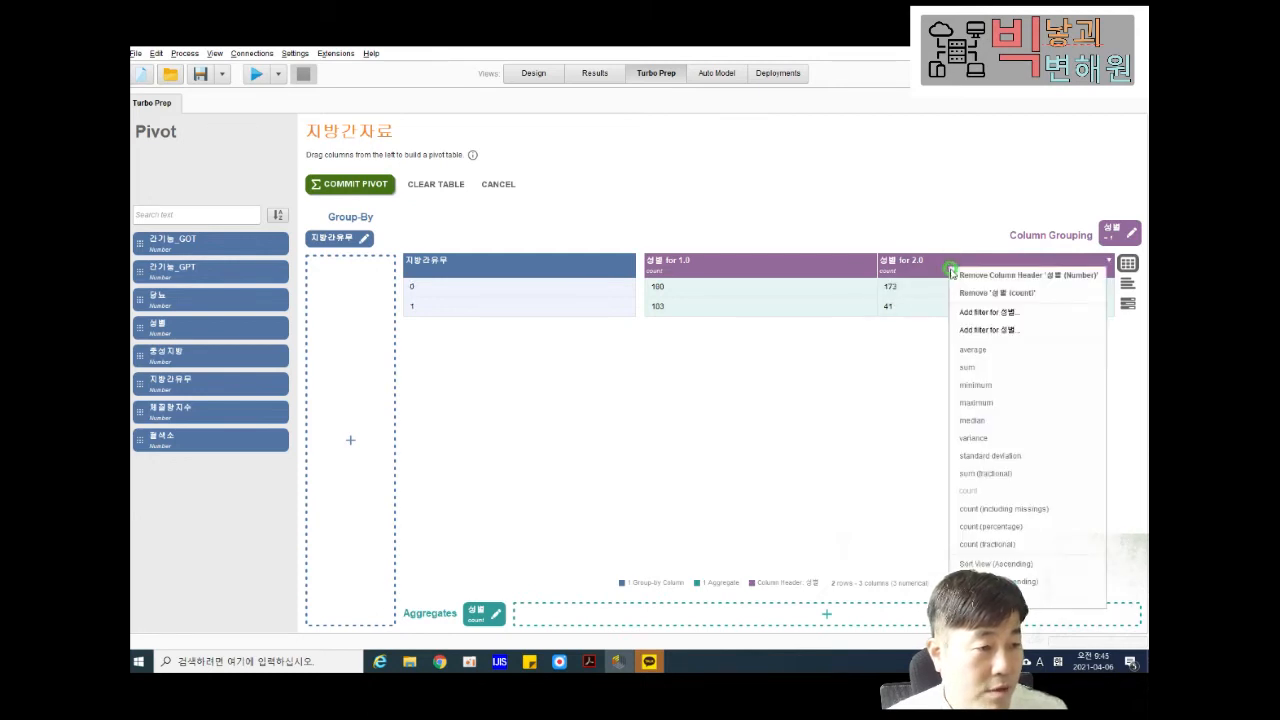
click(1020, 566)
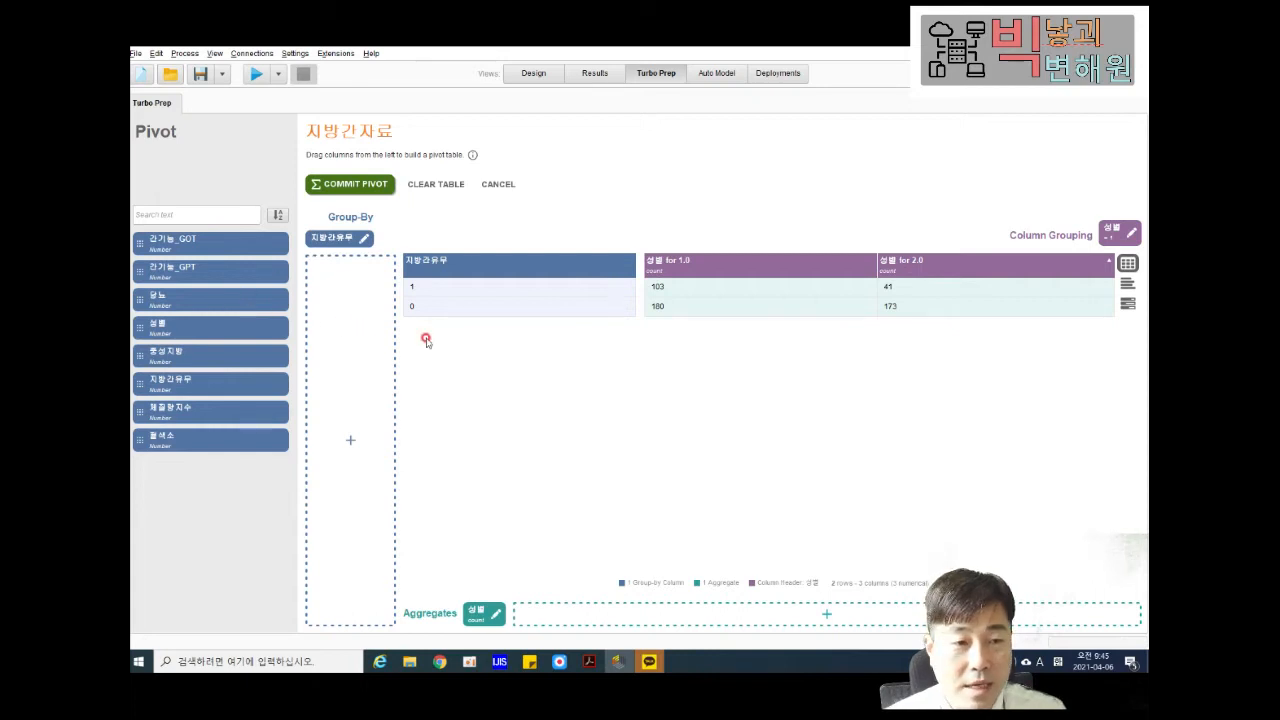
View the pivot in both bar chart forms, return to the table view and commit the pivot.
click(1128, 283)
click(1128, 263)
click(1128, 303)
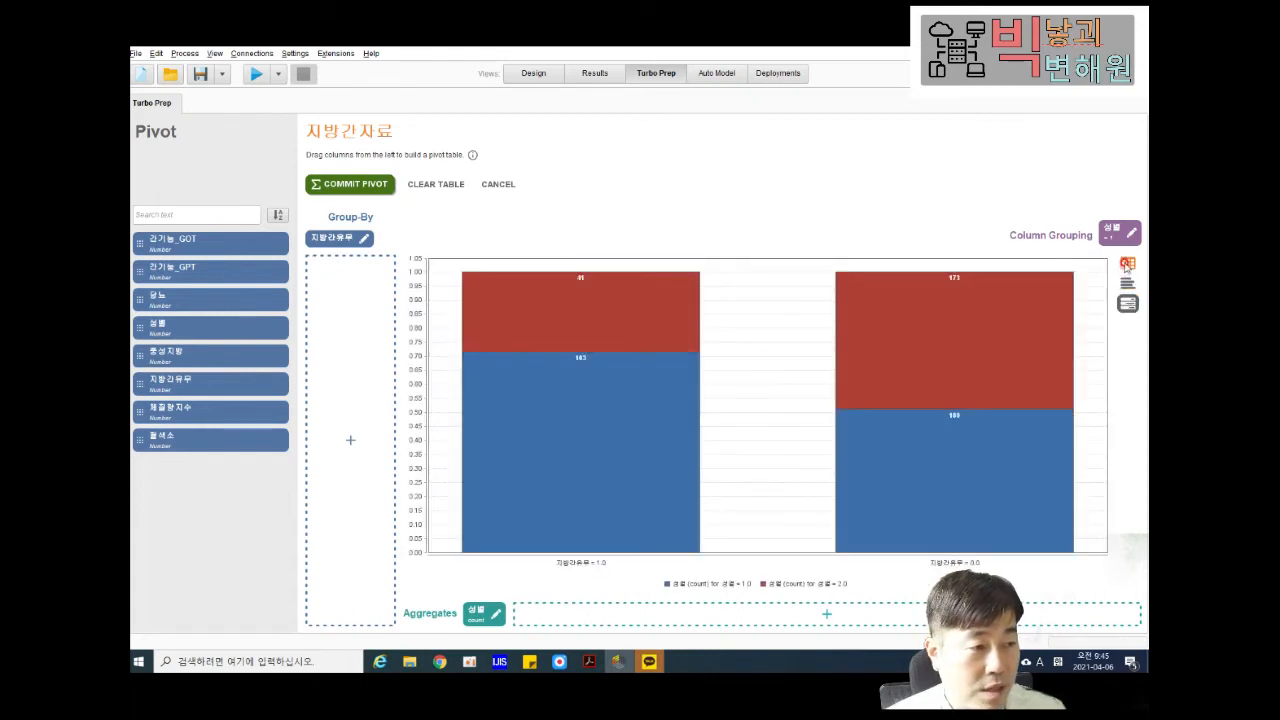
click(1128, 263)
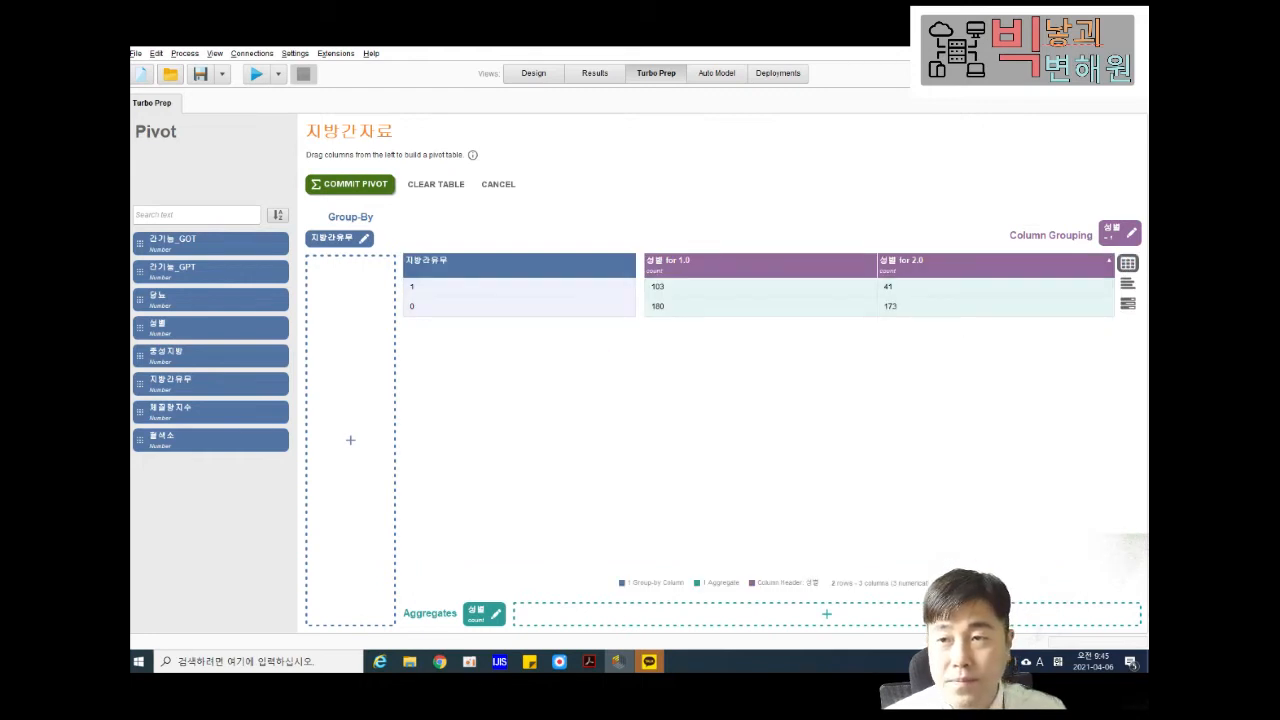
click(350, 184)
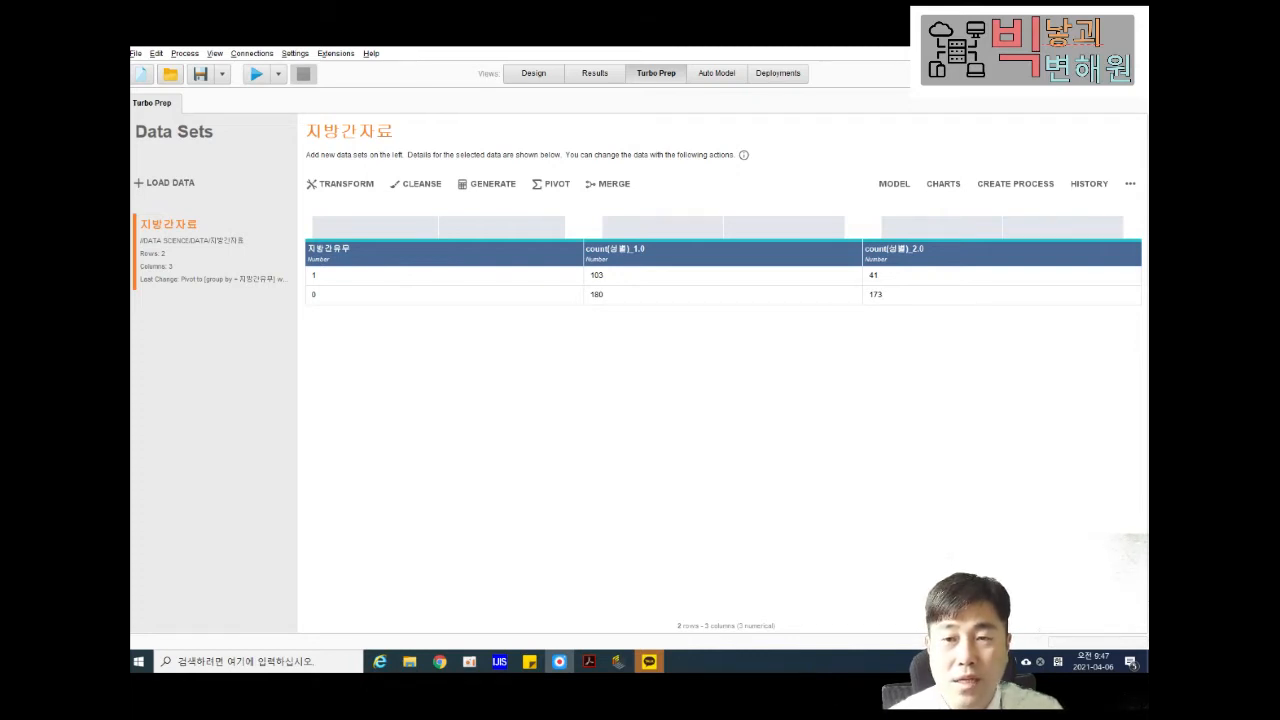
Roll the 지방간자료 data set back to before the Pivot step through its history.
click(1089, 184)
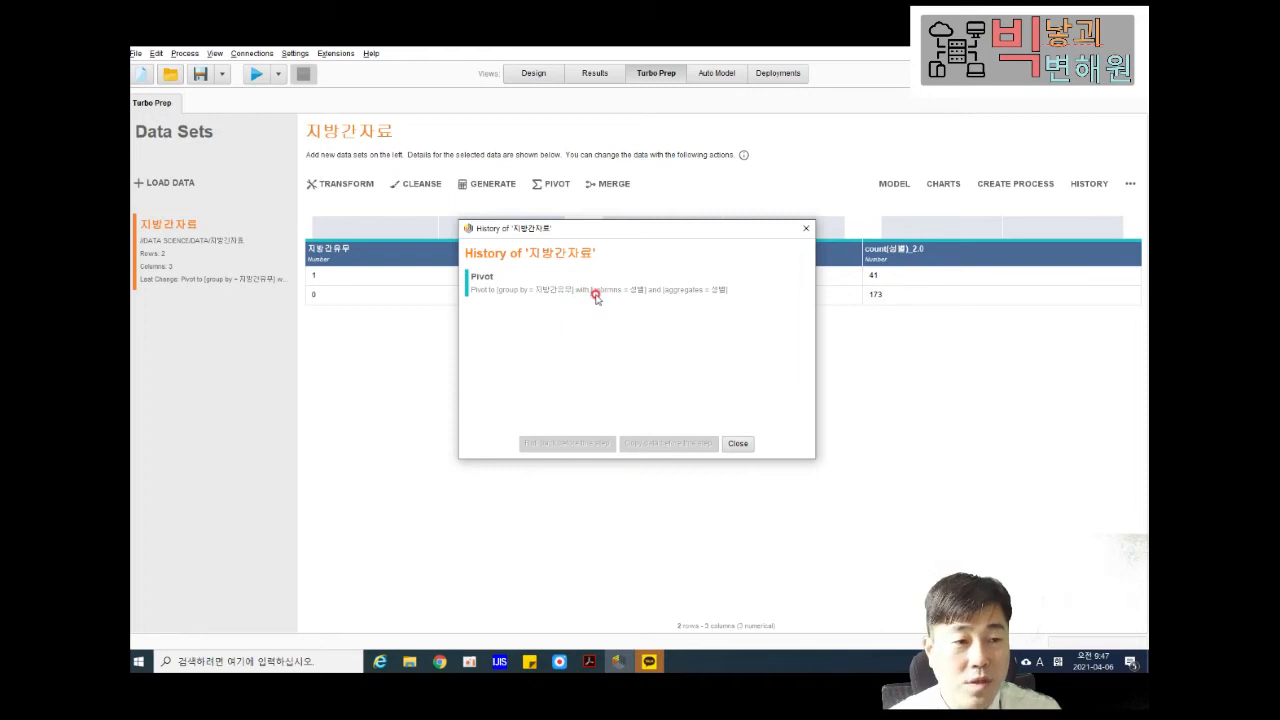
click(682, 293)
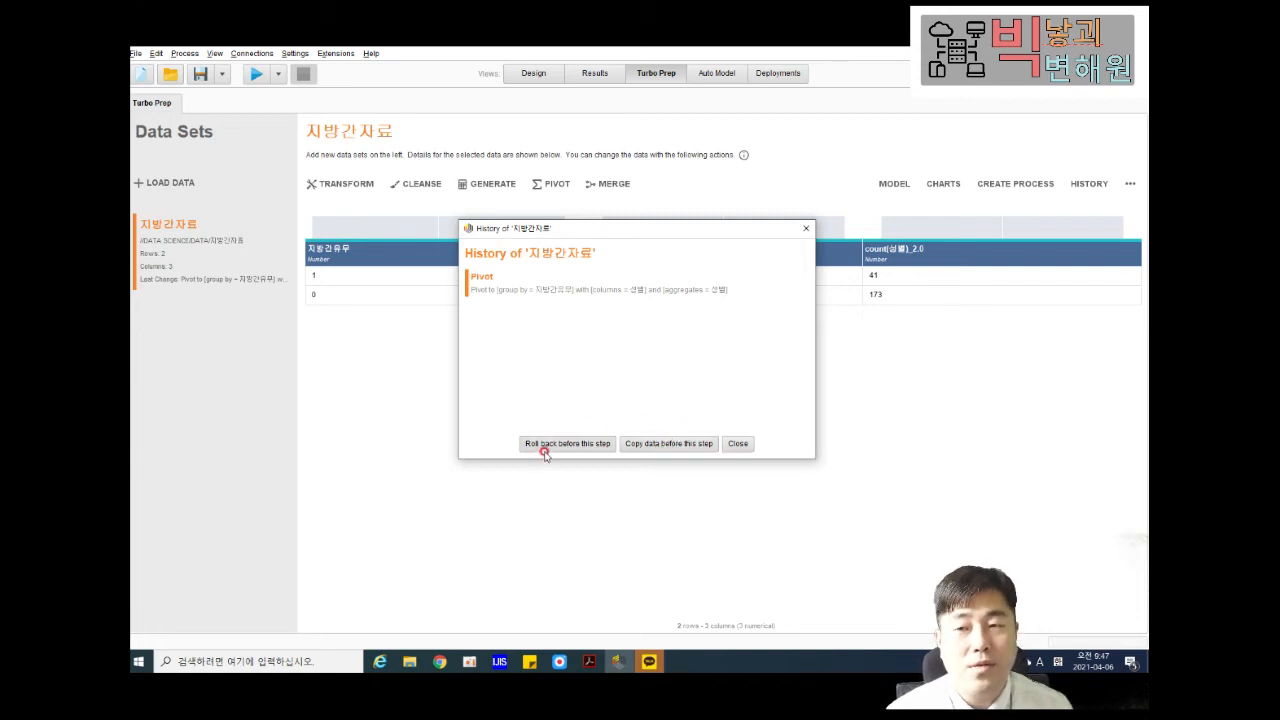
click(597, 443)
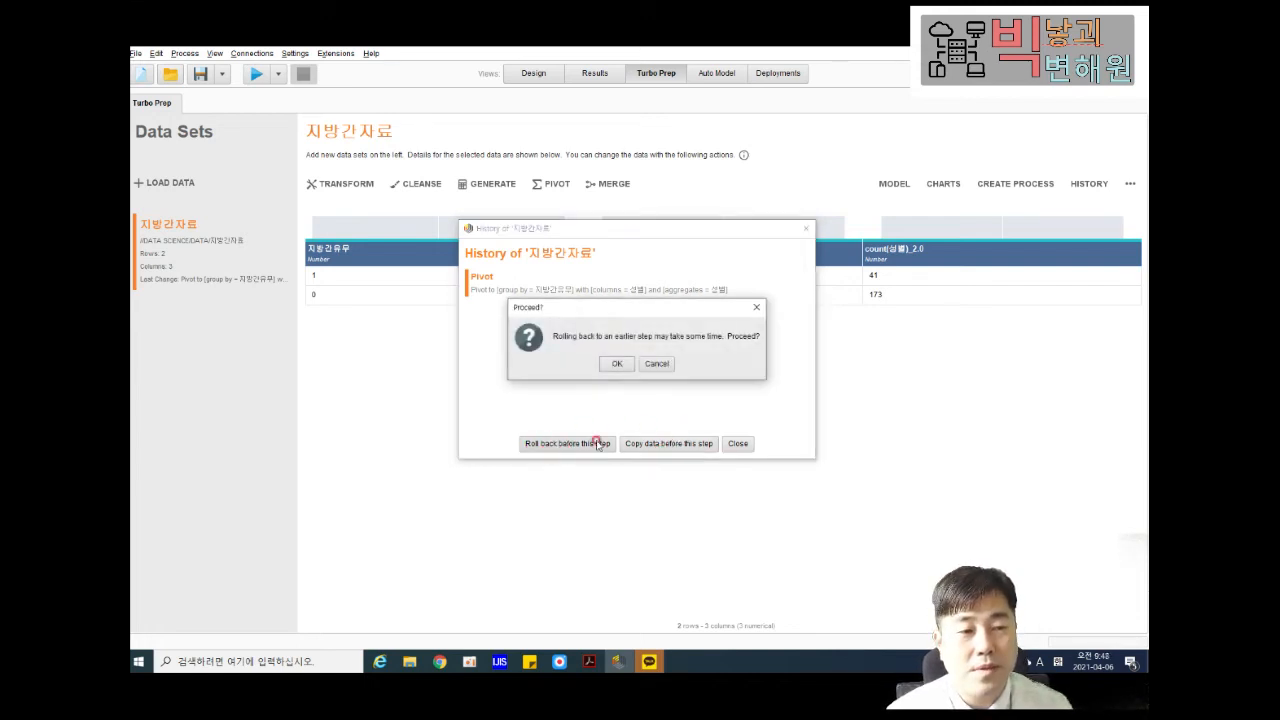
click(616, 363)
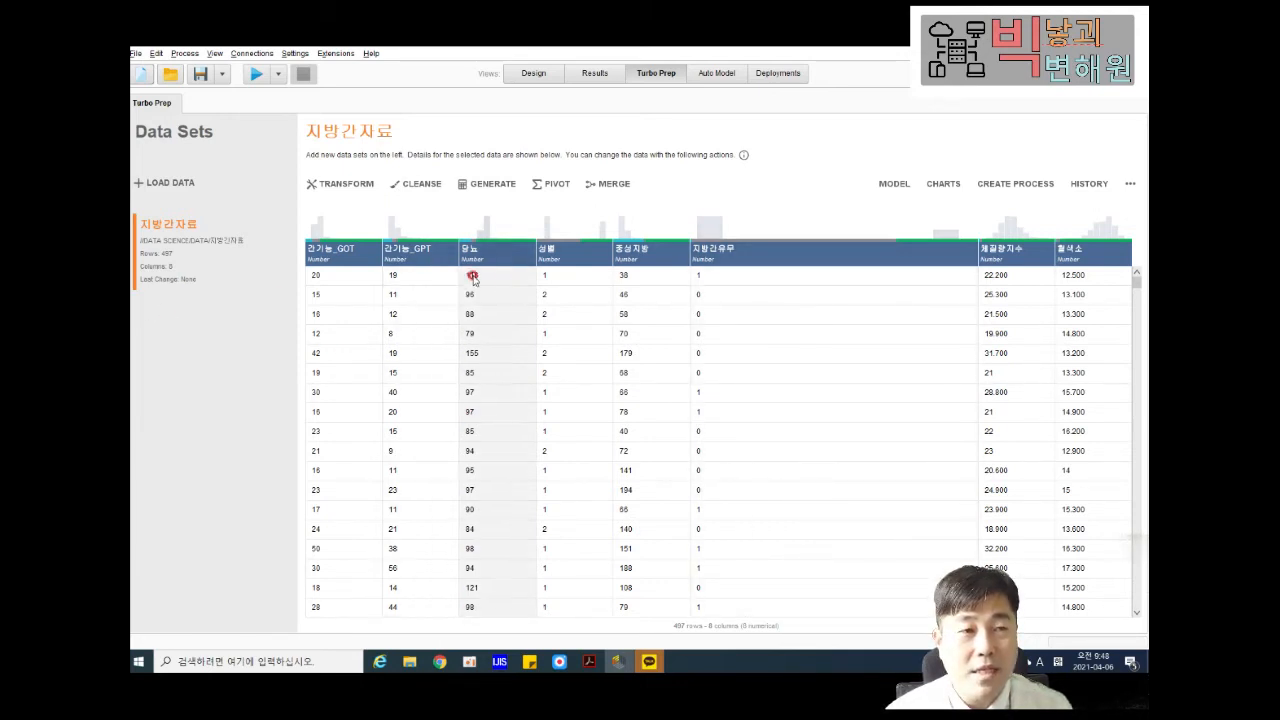
click(590, 72)
click(665, 77)
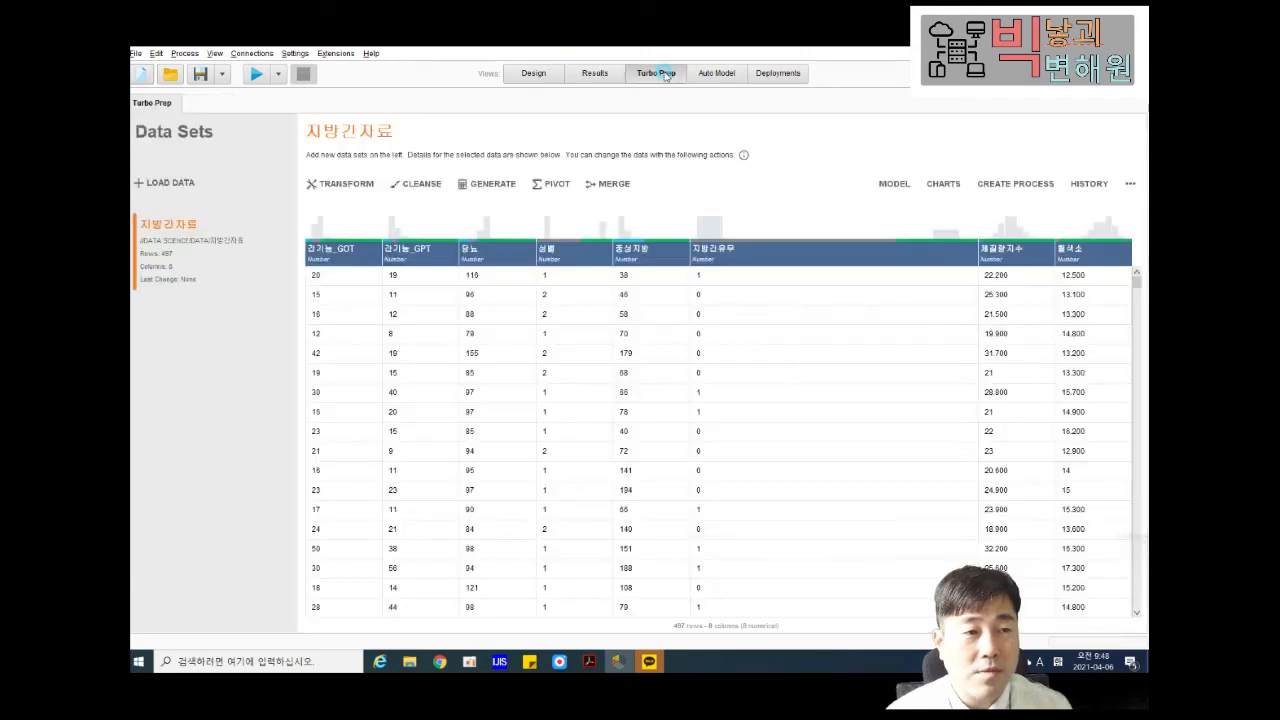
Start a new pivot with 지방간유무 as group-by and 성별 as both column grouping and aggregate.
click(545, 186)
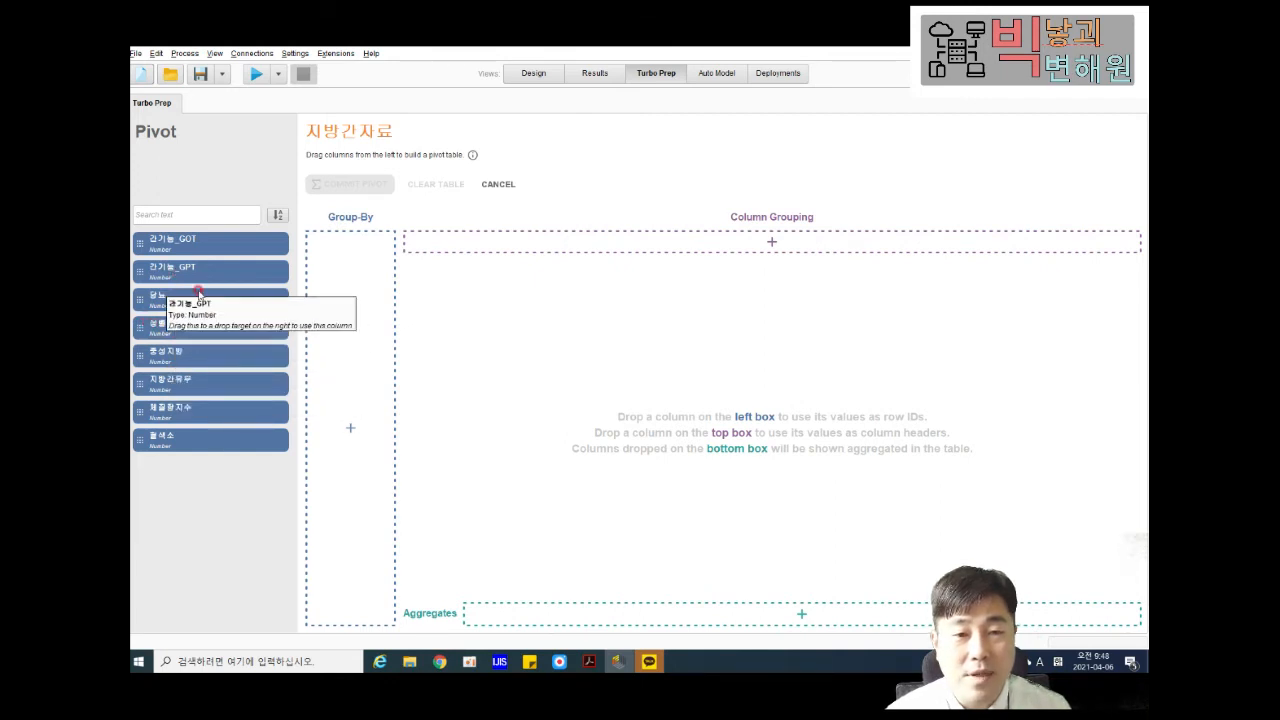
click(180, 391)
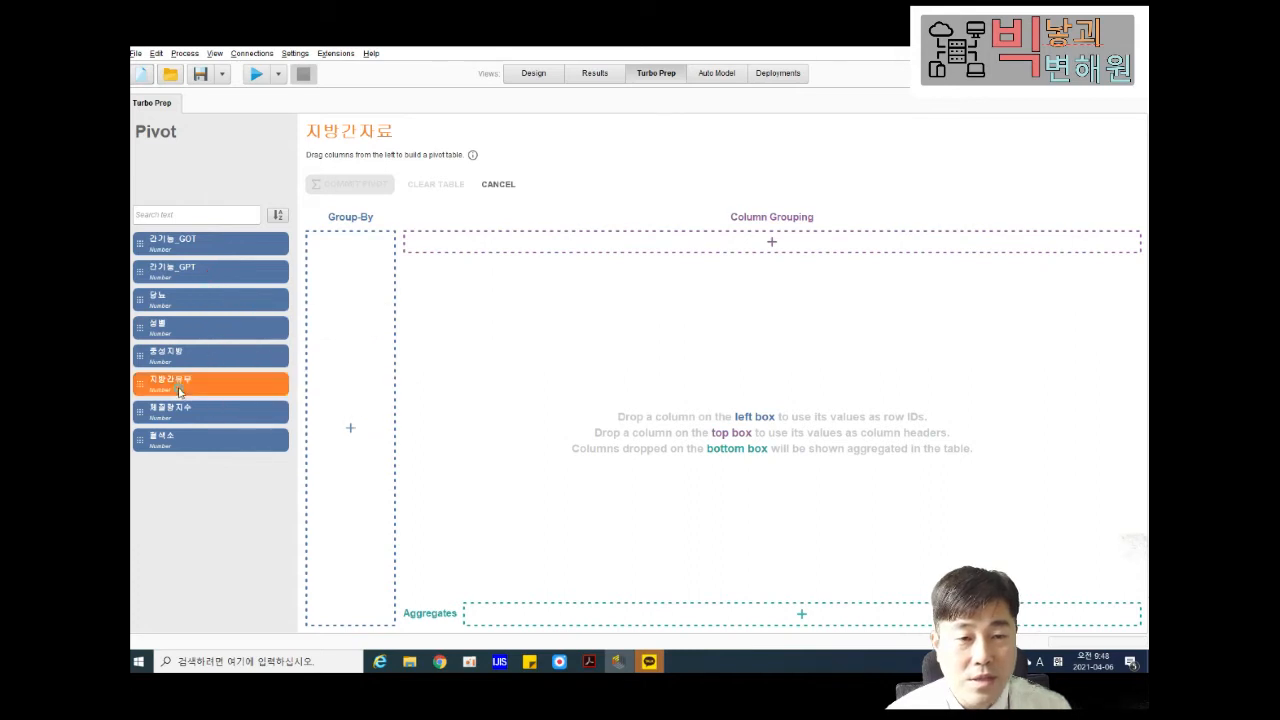
drag(180, 391, 330, 368)
drag(220, 332, 725, 241)
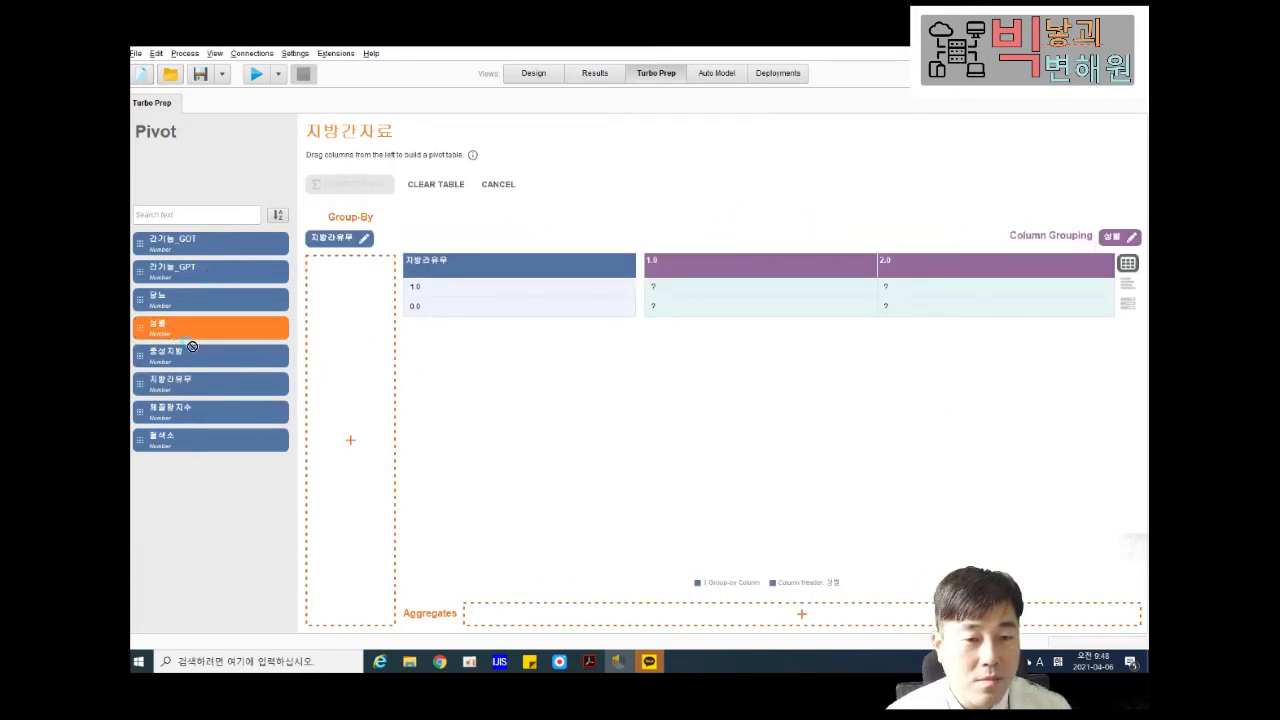
drag(192, 346, 509, 614)
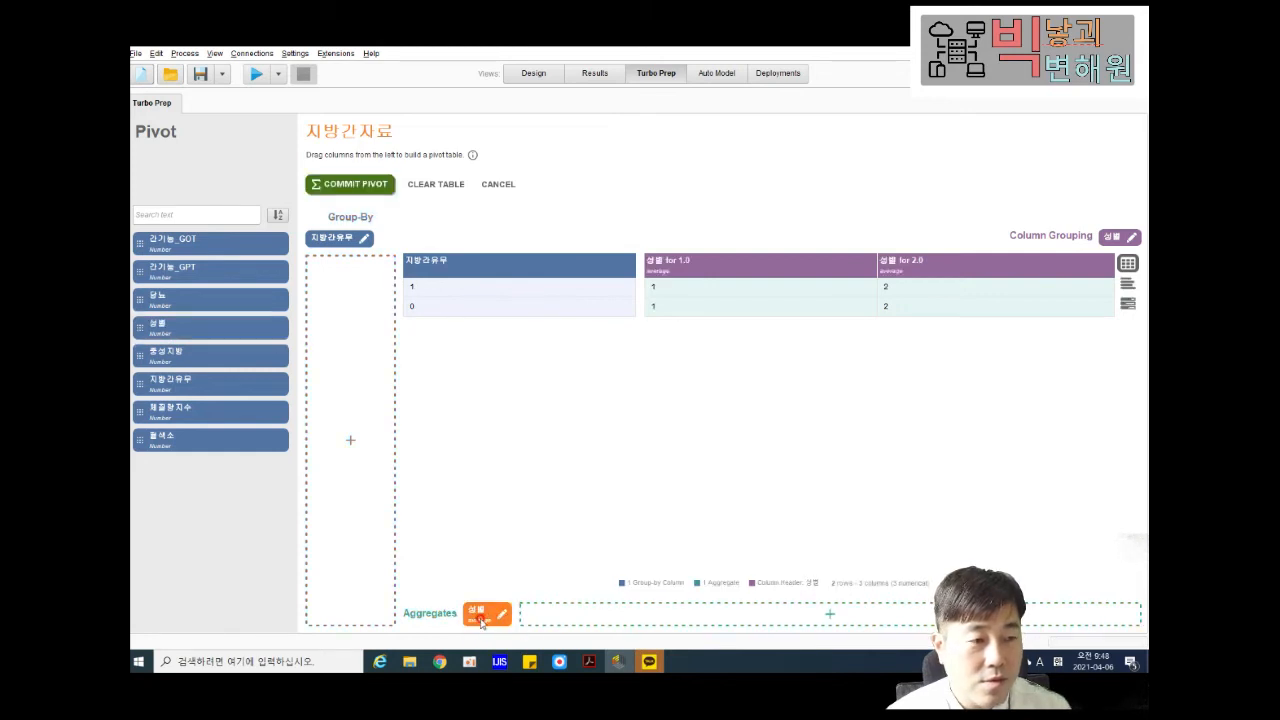
Set the 성별 aggregate's function to count (percentage), followed by count (including missings).
click(481, 620)
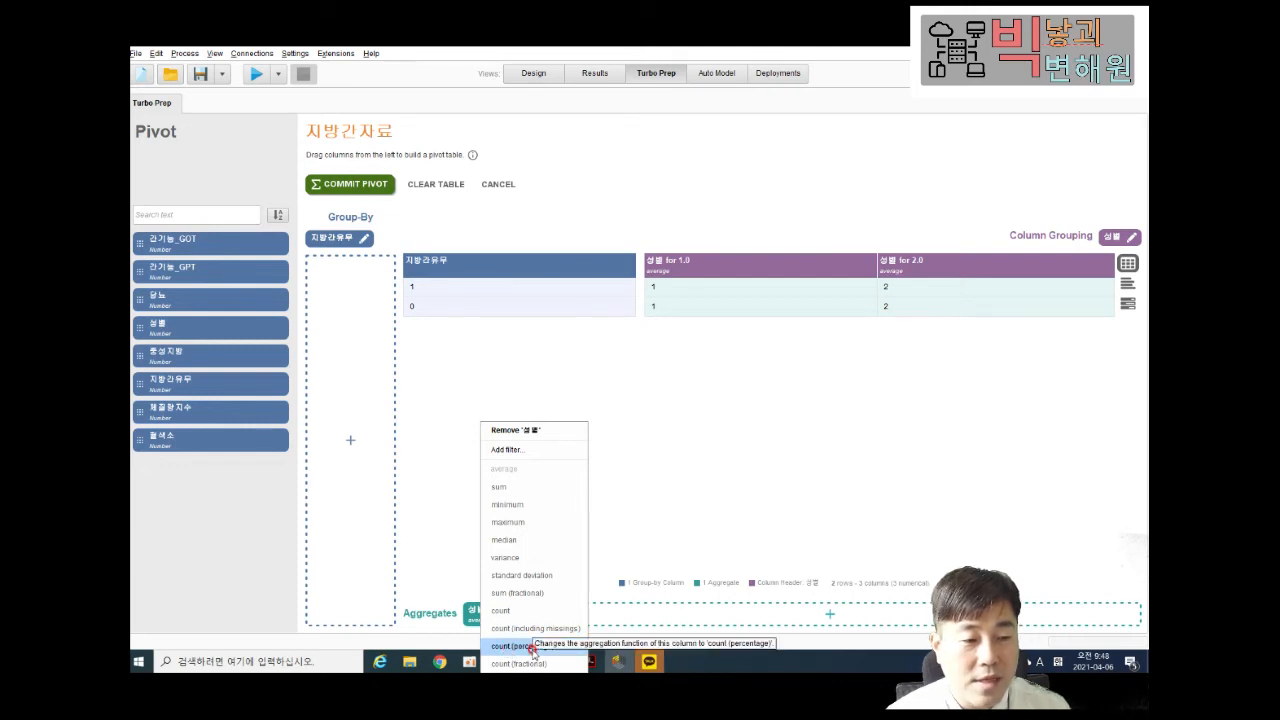
click(533, 647)
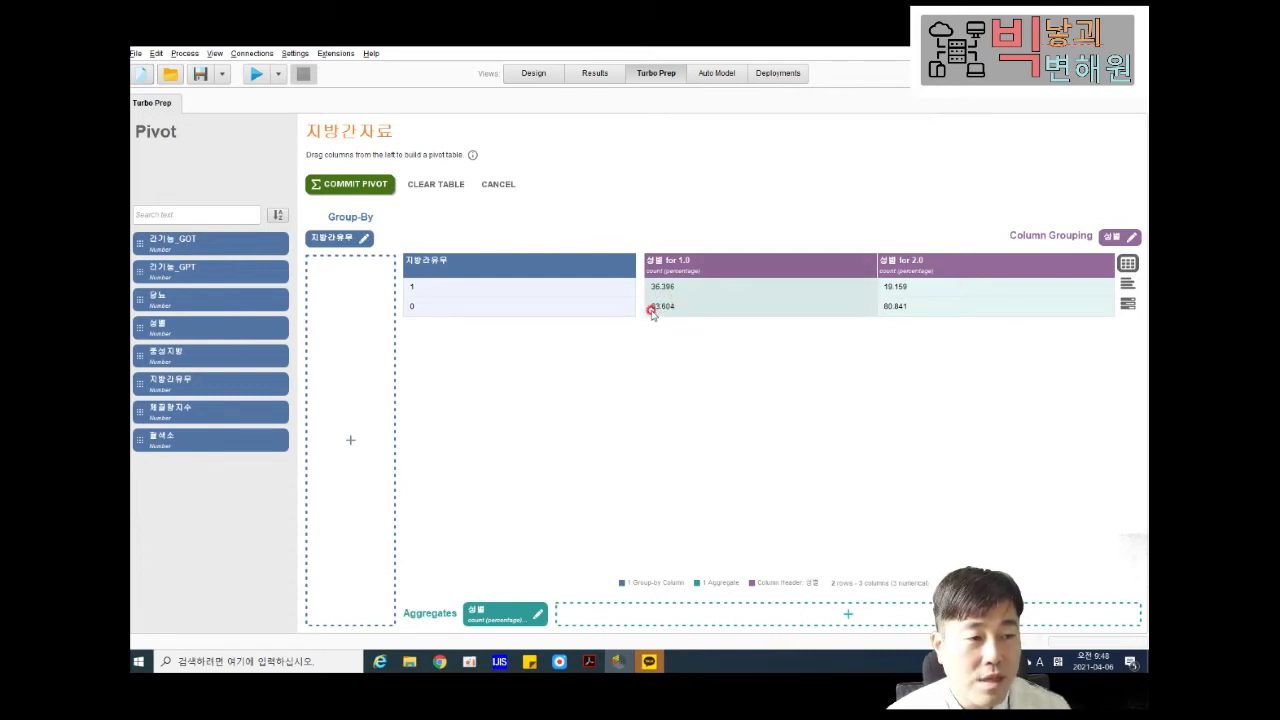
click(484, 620)
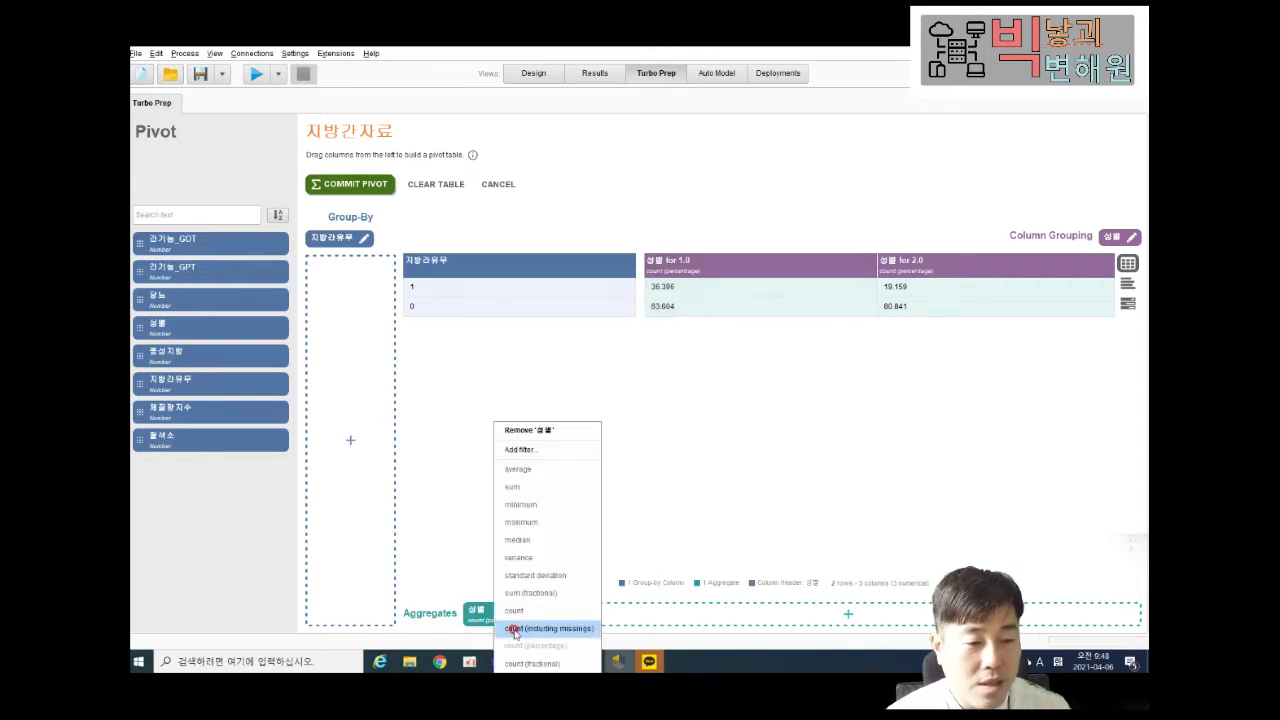
click(574, 628)
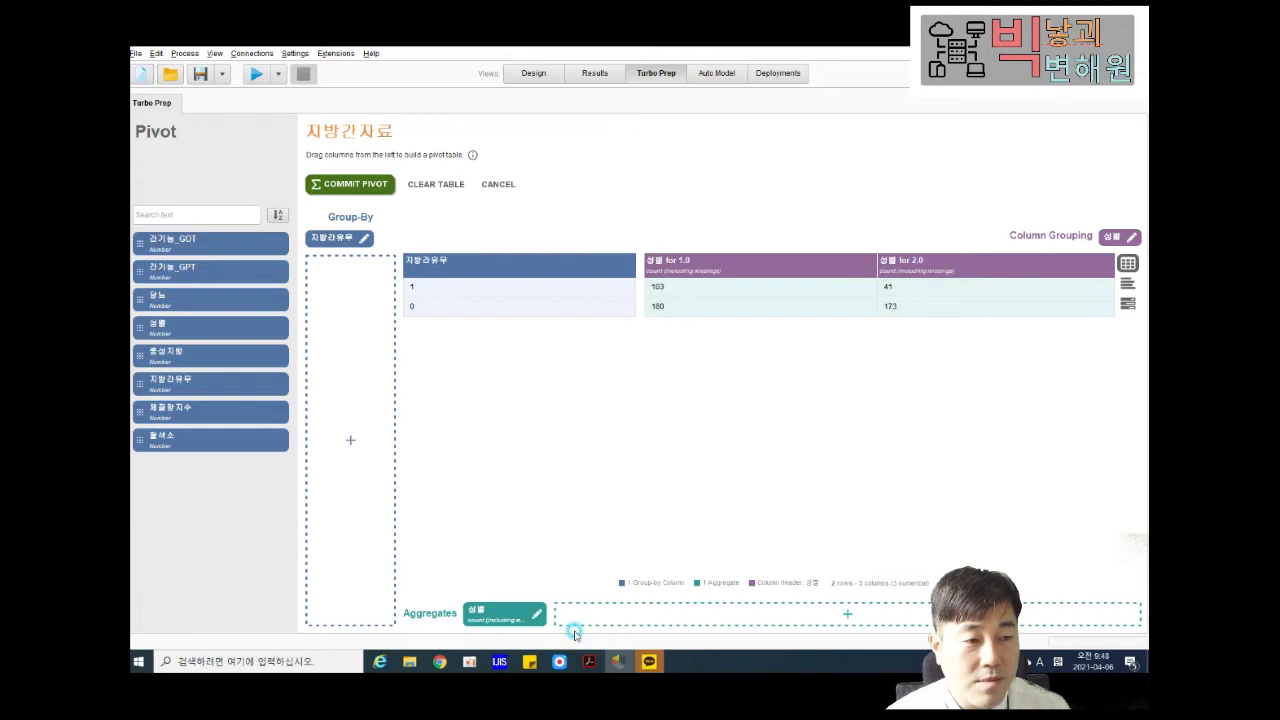
Try count (fractional) and count (percentage) on the 성별 aggregate, and discard the uncommitted pivot.
click(490, 618)
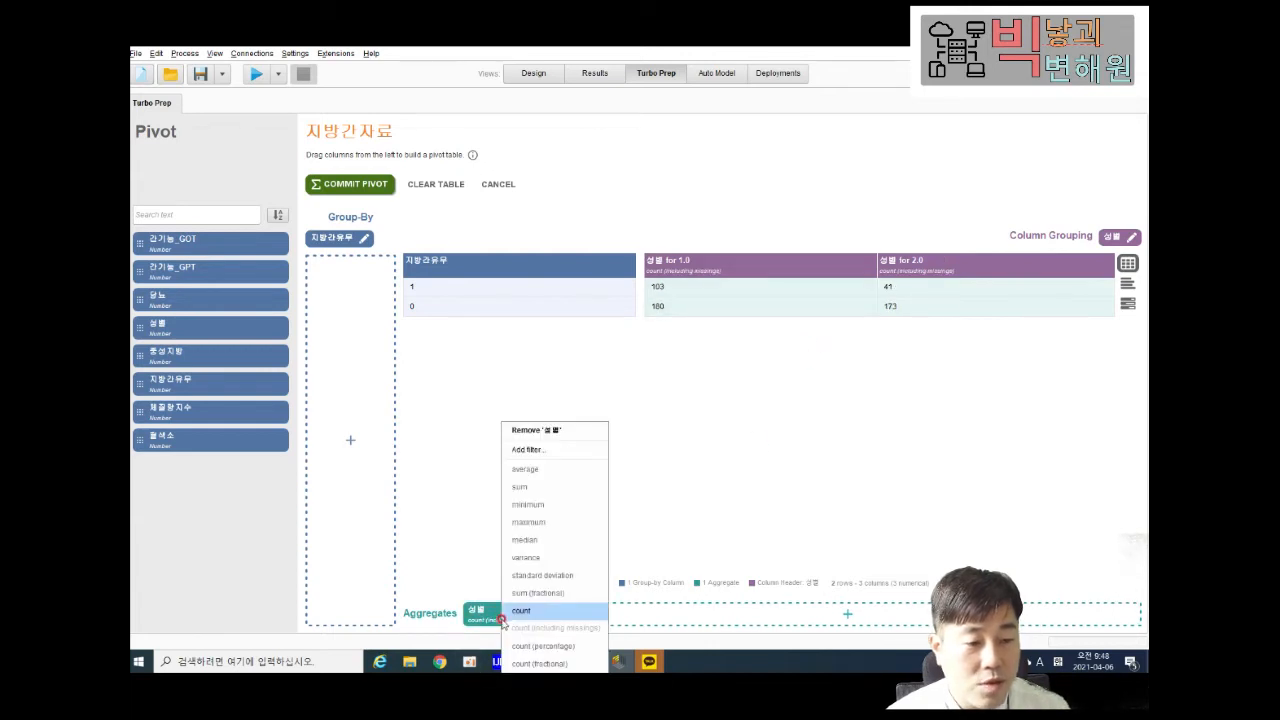
click(583, 664)
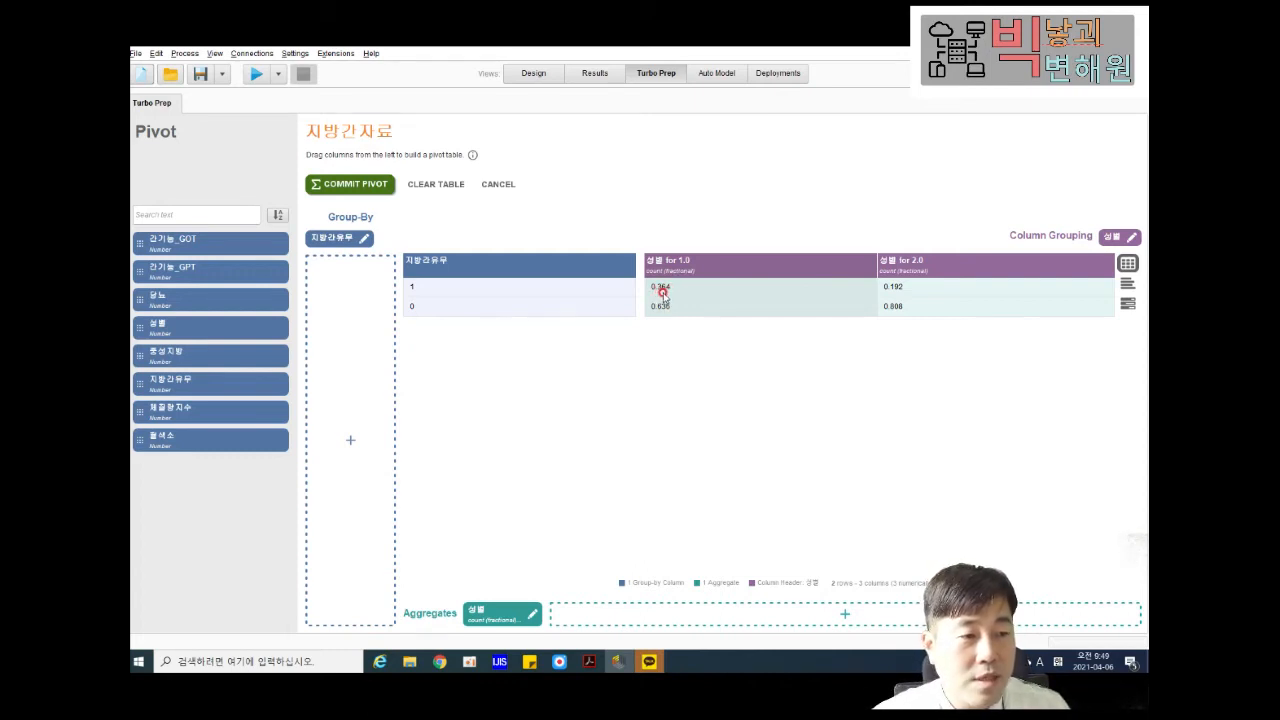
click(486, 612)
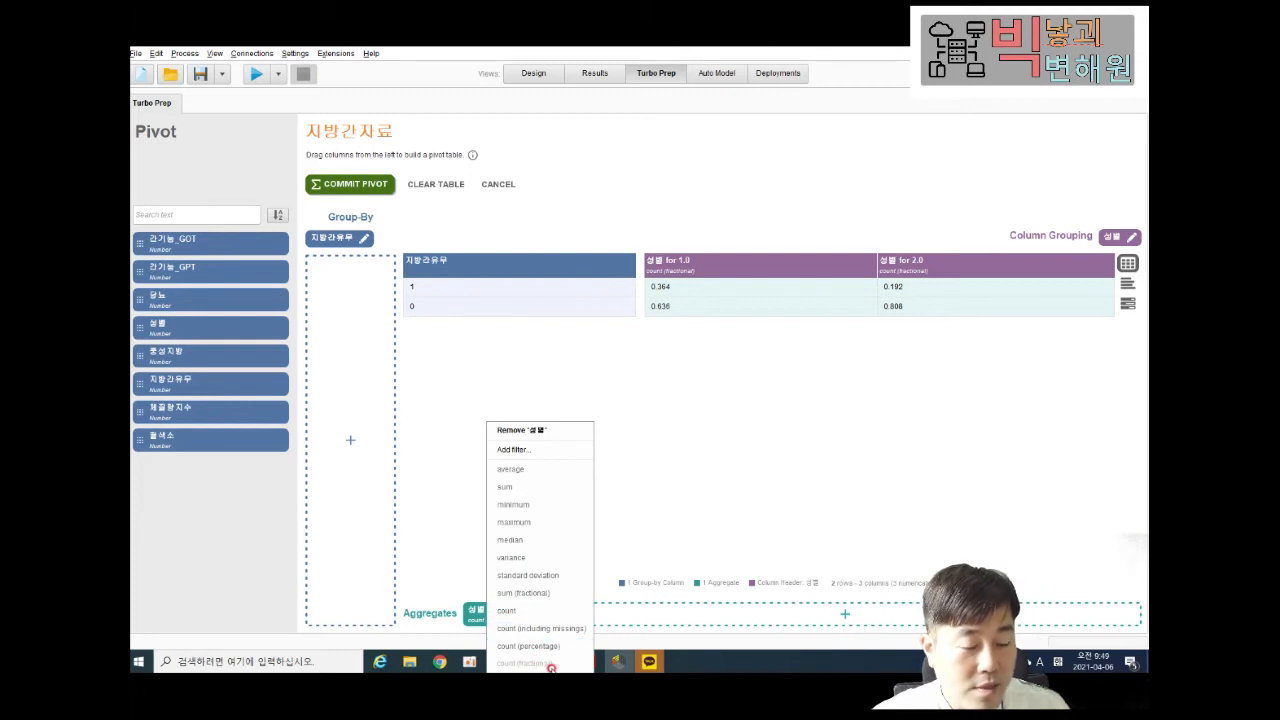
click(522, 645)
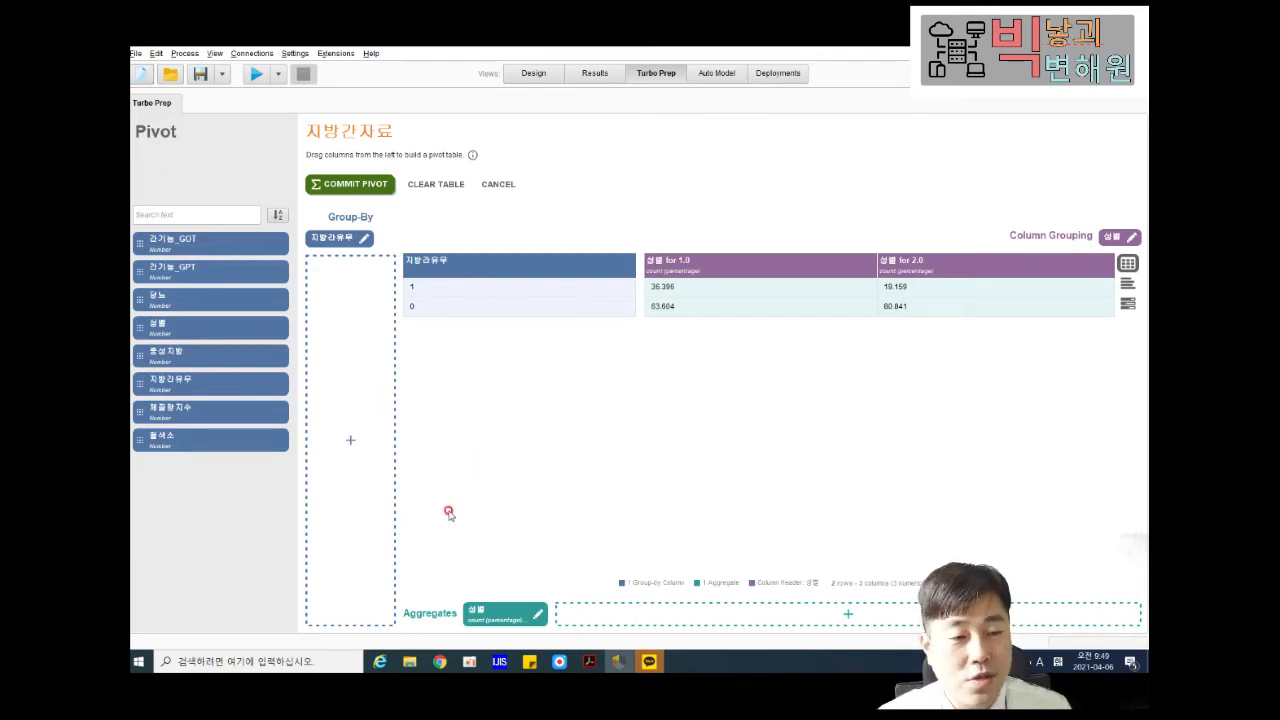
click(493, 188)
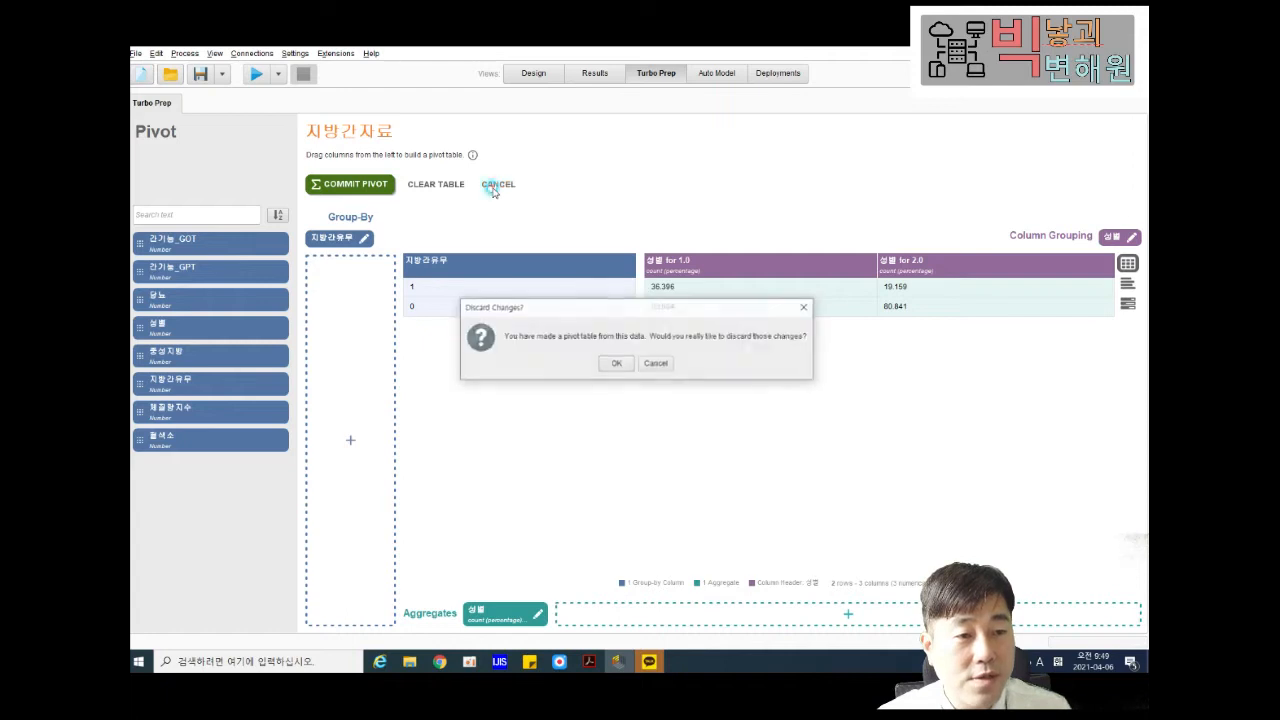
click(614, 362)
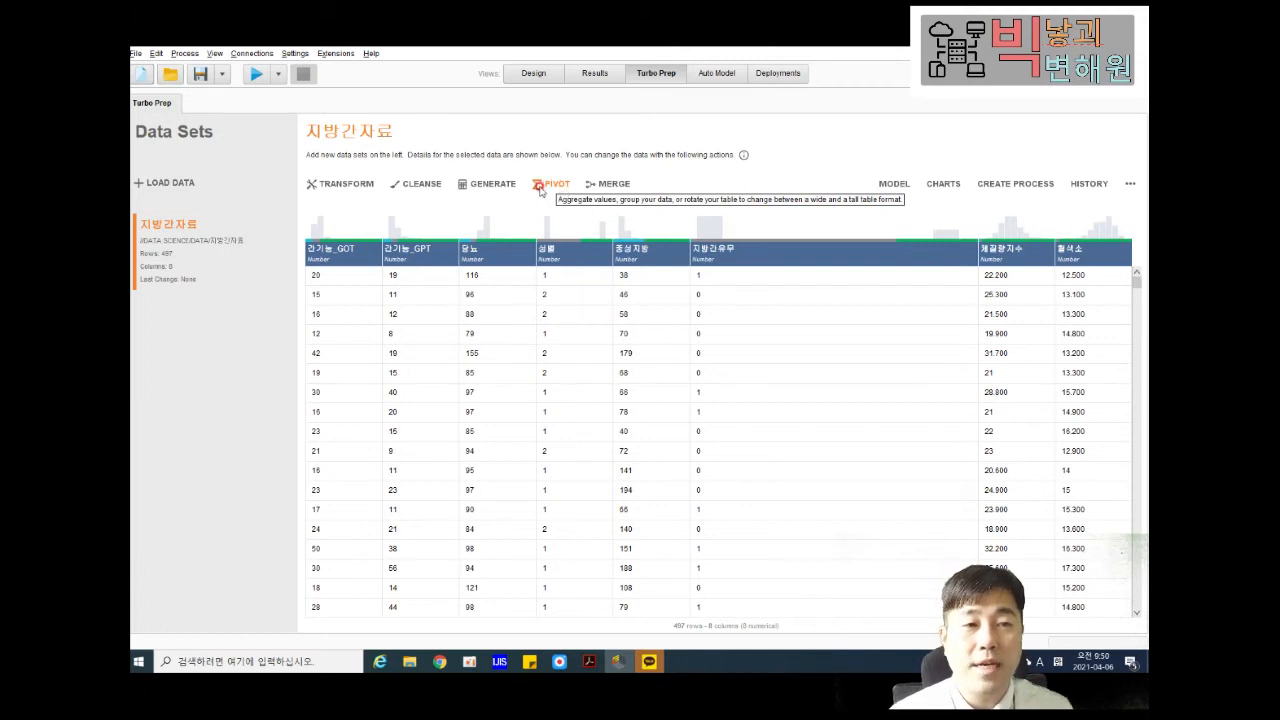
Start another pivot with 지방간유무 as the group-by column and 체질량지수 as the column grouping.
click(555, 186)
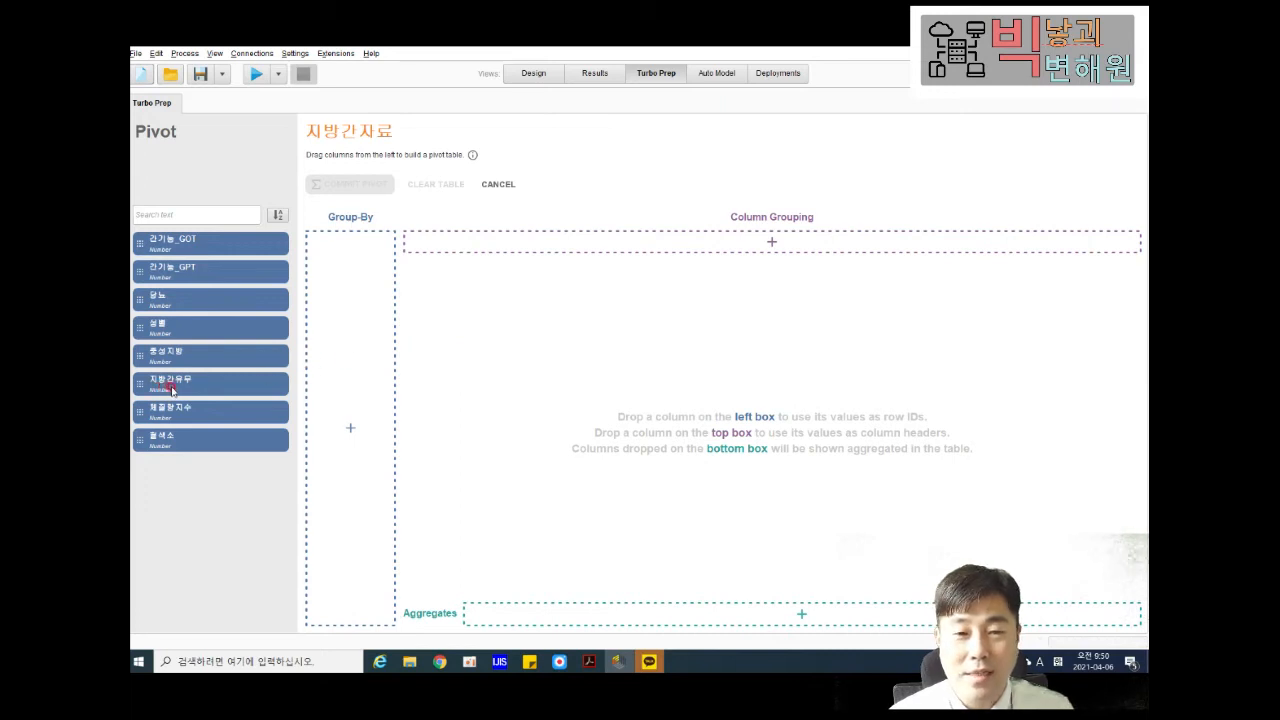
drag(171, 390, 343, 423)
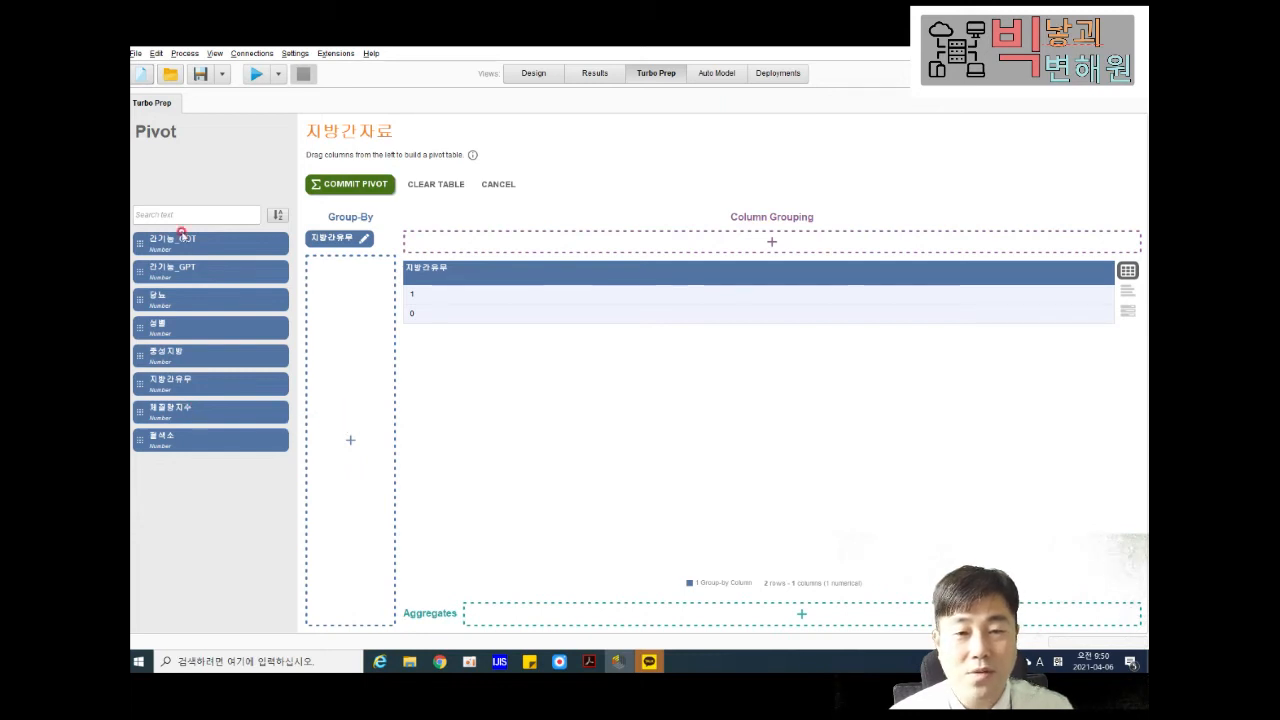
drag(182, 412, 776, 242)
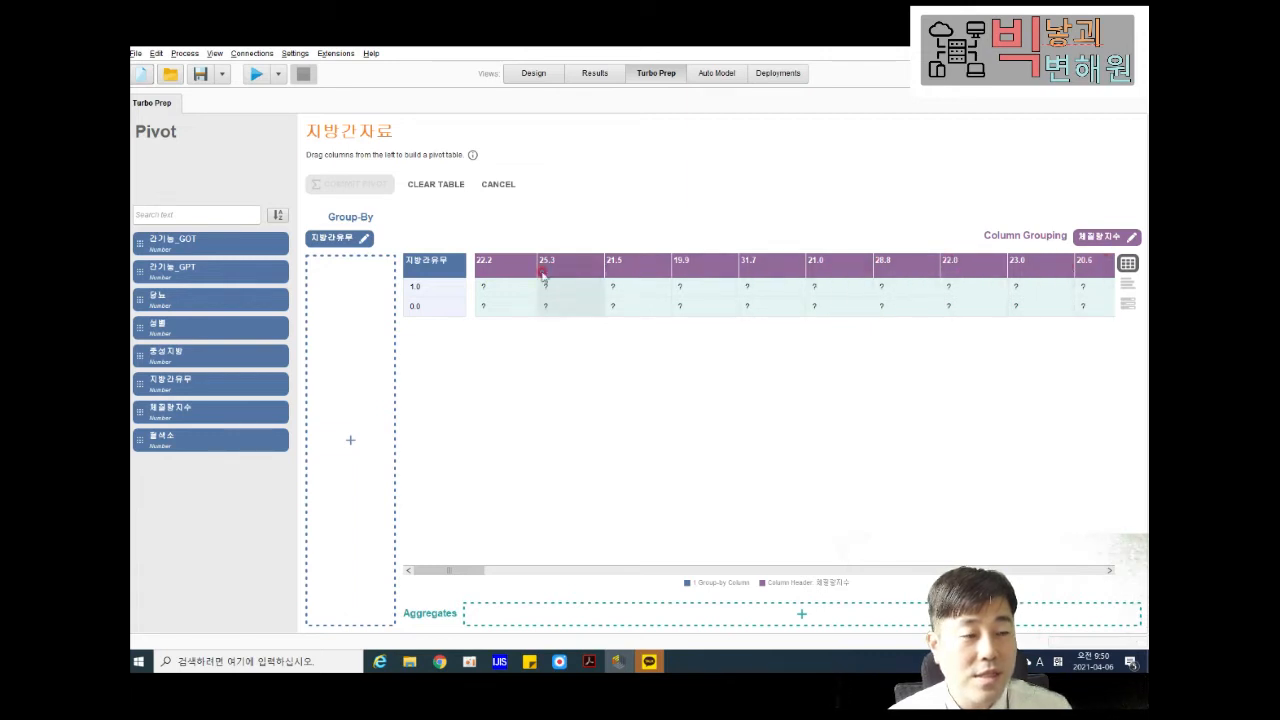
drag(457, 566, 148, 561)
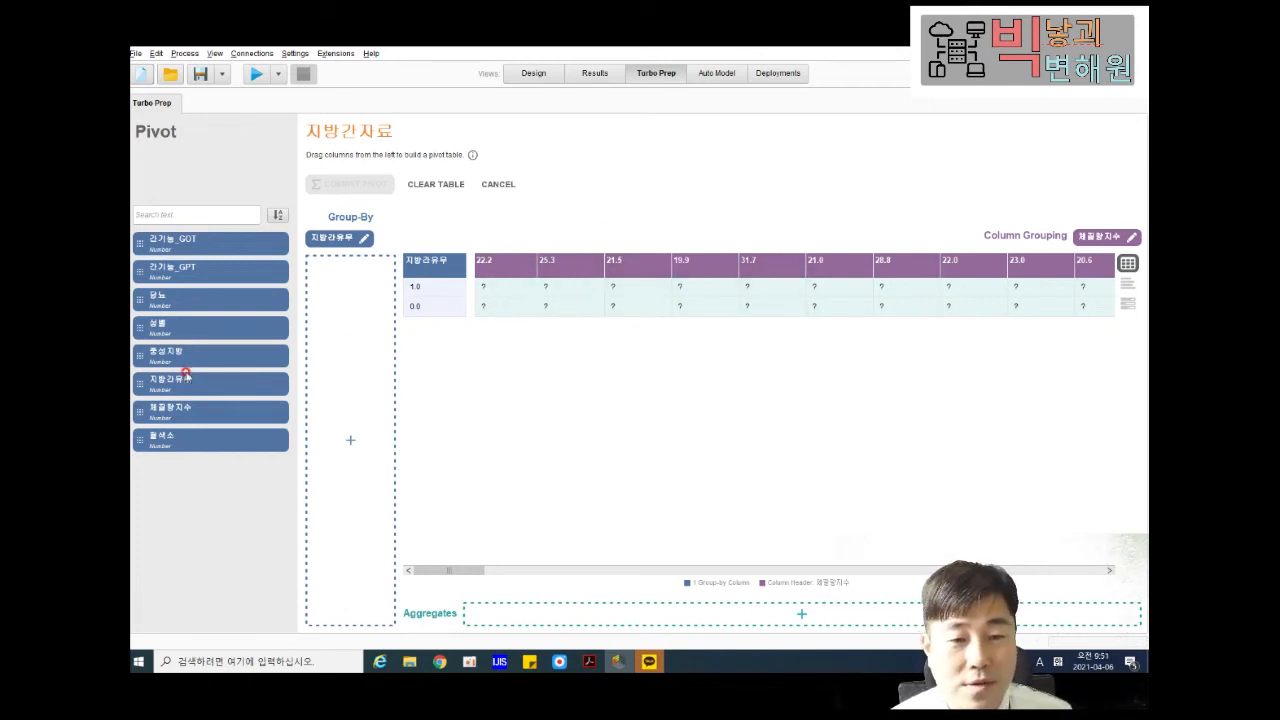
Try 체질량지수 as the pivot's aggregate, remove it again, and check the options of the column headers.
drag(172, 412, 498, 616)
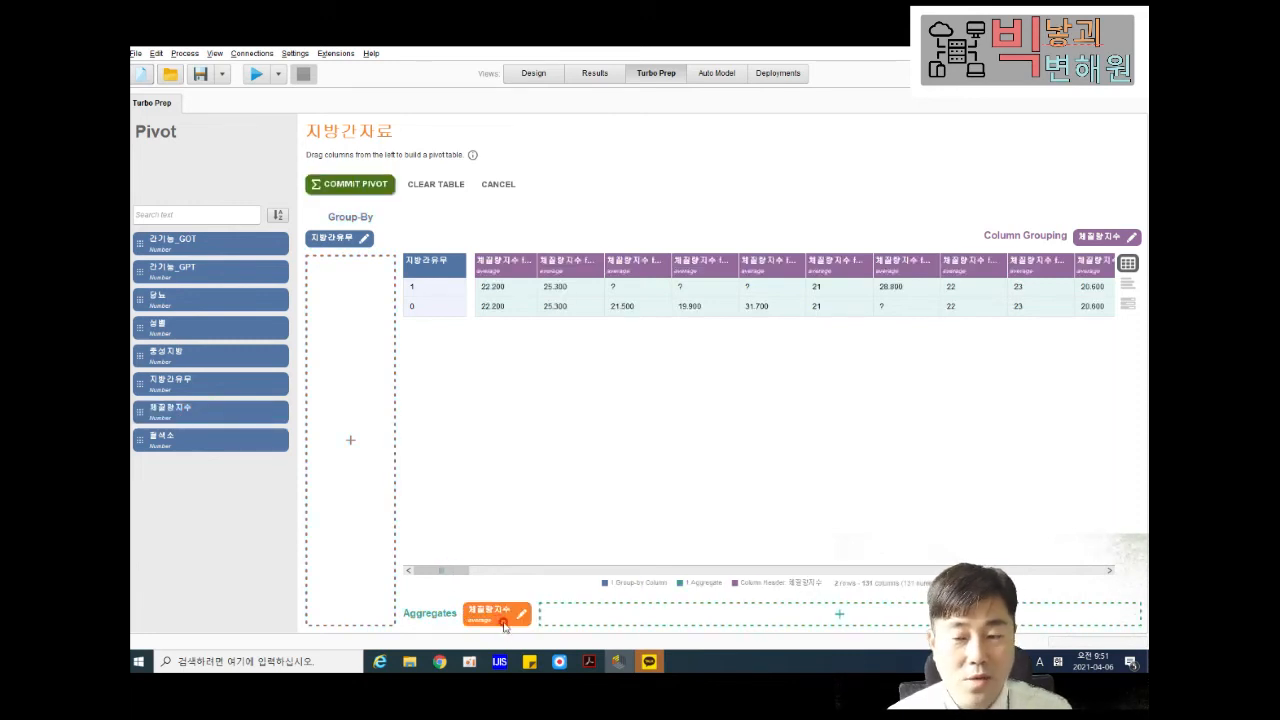
click(488, 615)
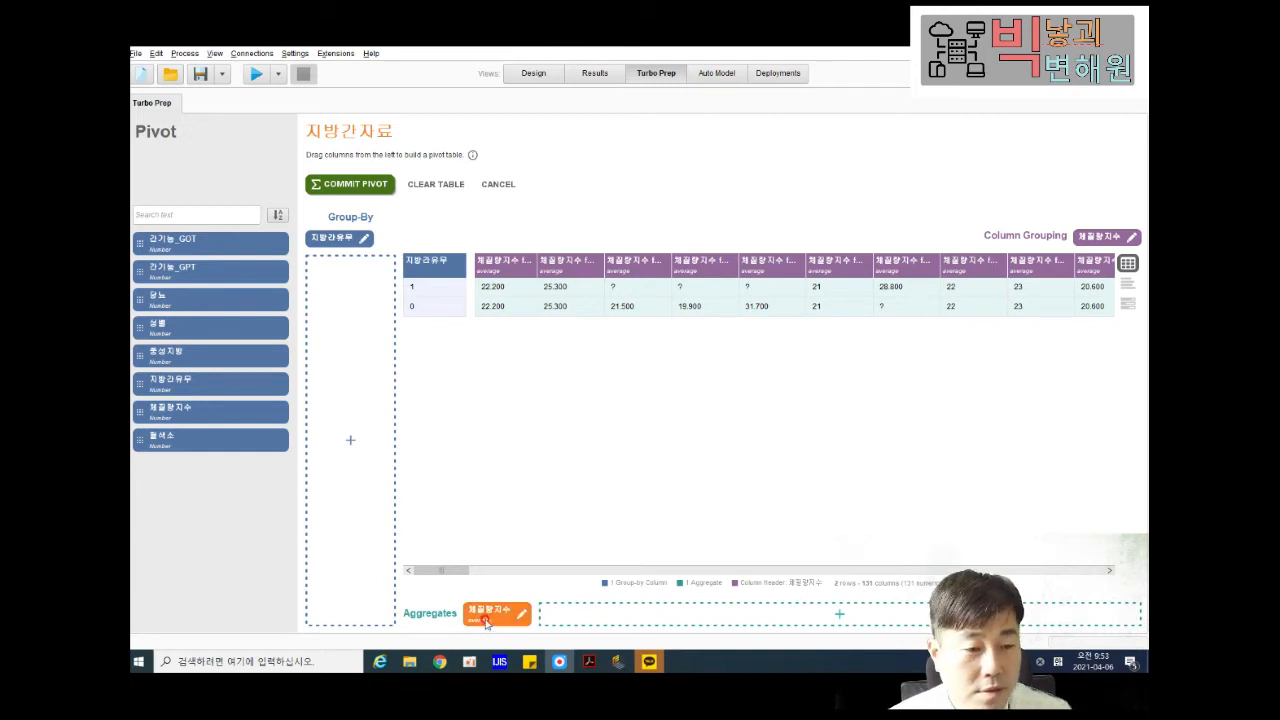
click(486, 615)
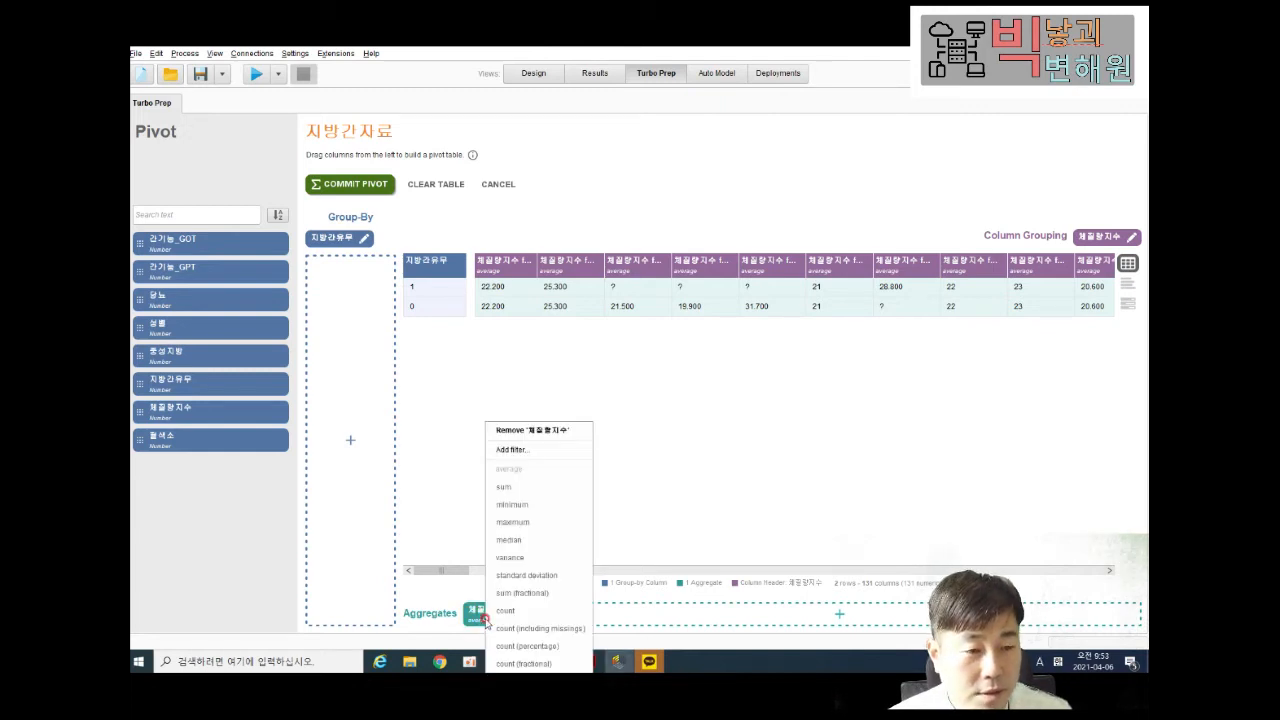
click(530, 432)
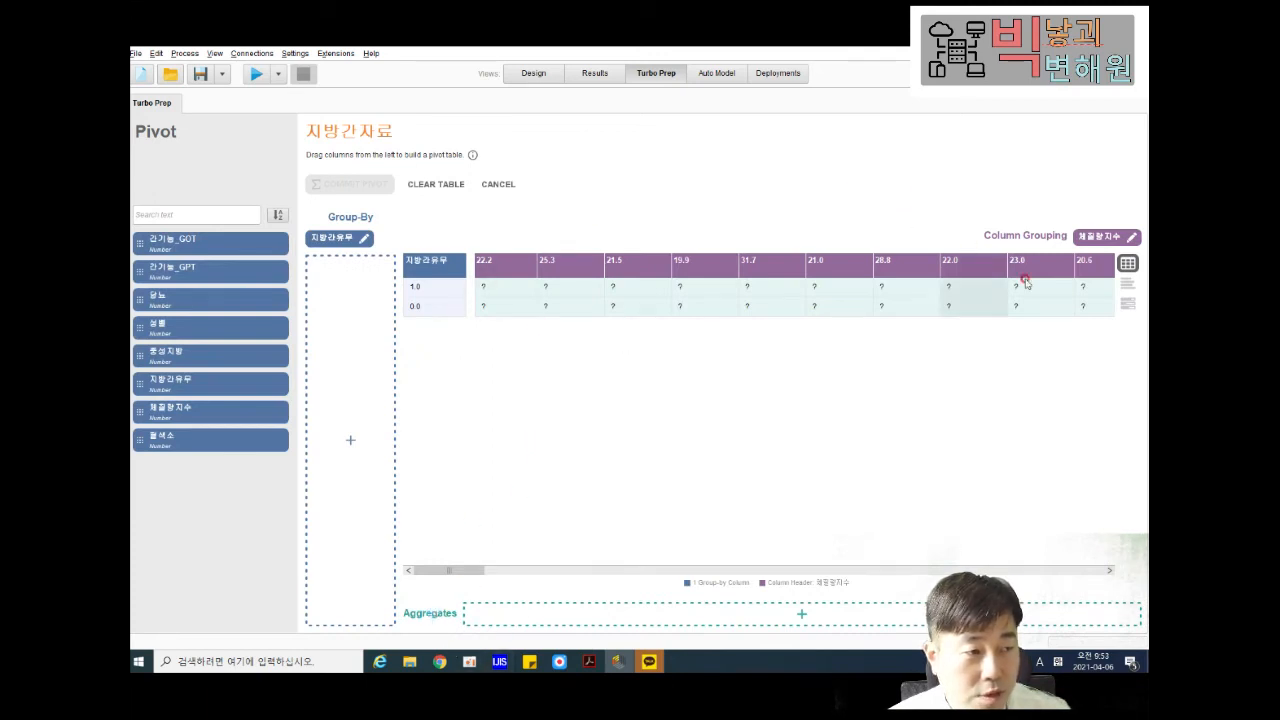
right_click(543, 262)
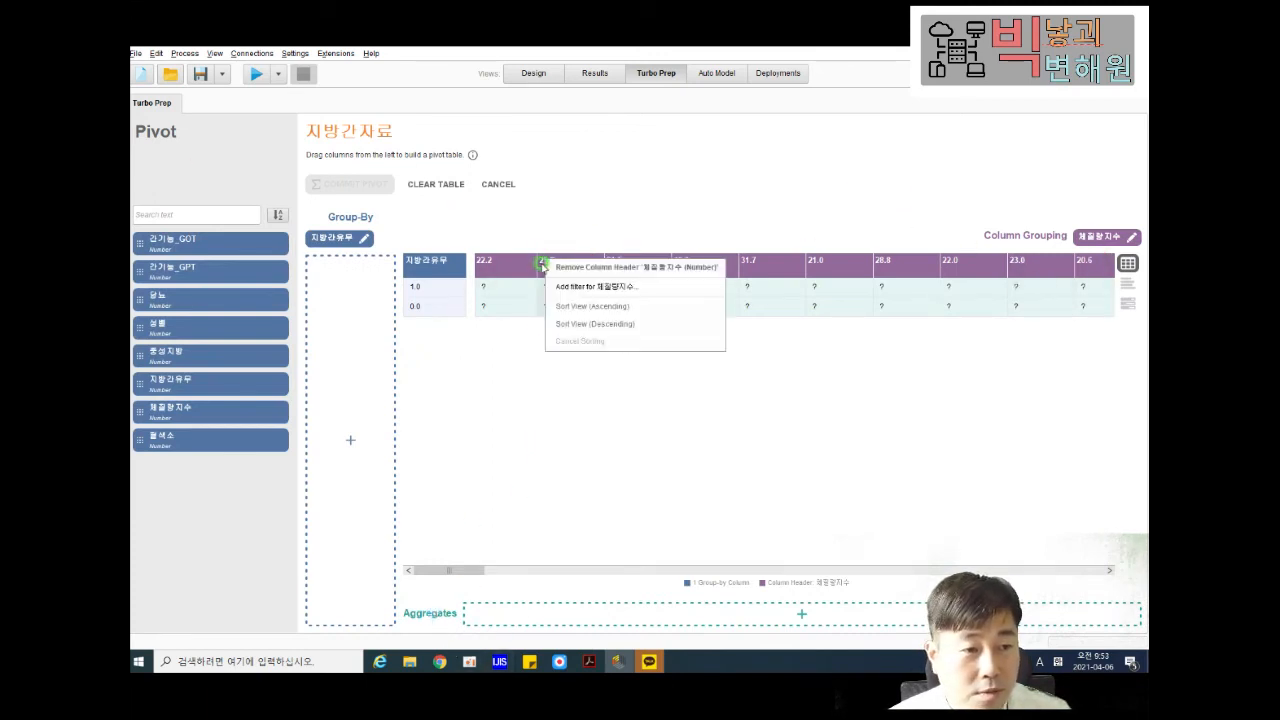
right_click(492, 264)
click(961, 456)
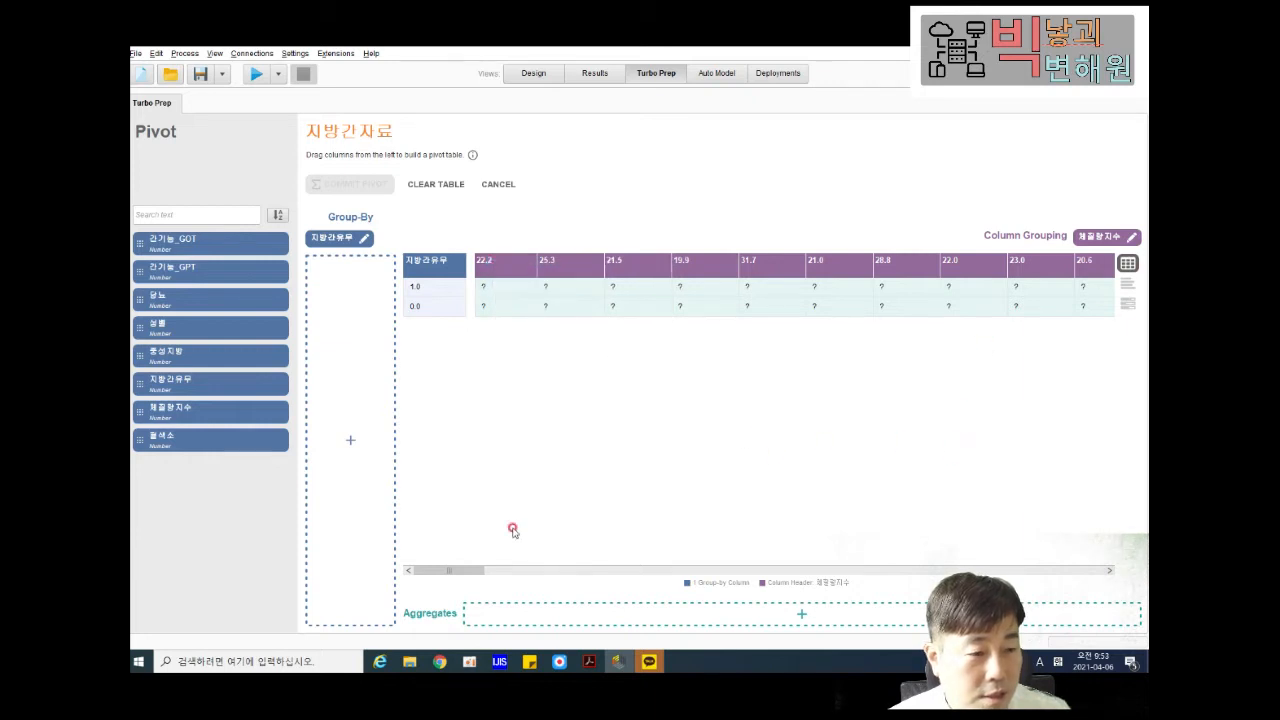
Remove and re-add 체질량지수 as the column grouping, and add 체질량지수 as an aggregate with the average function.
click(1103, 236)
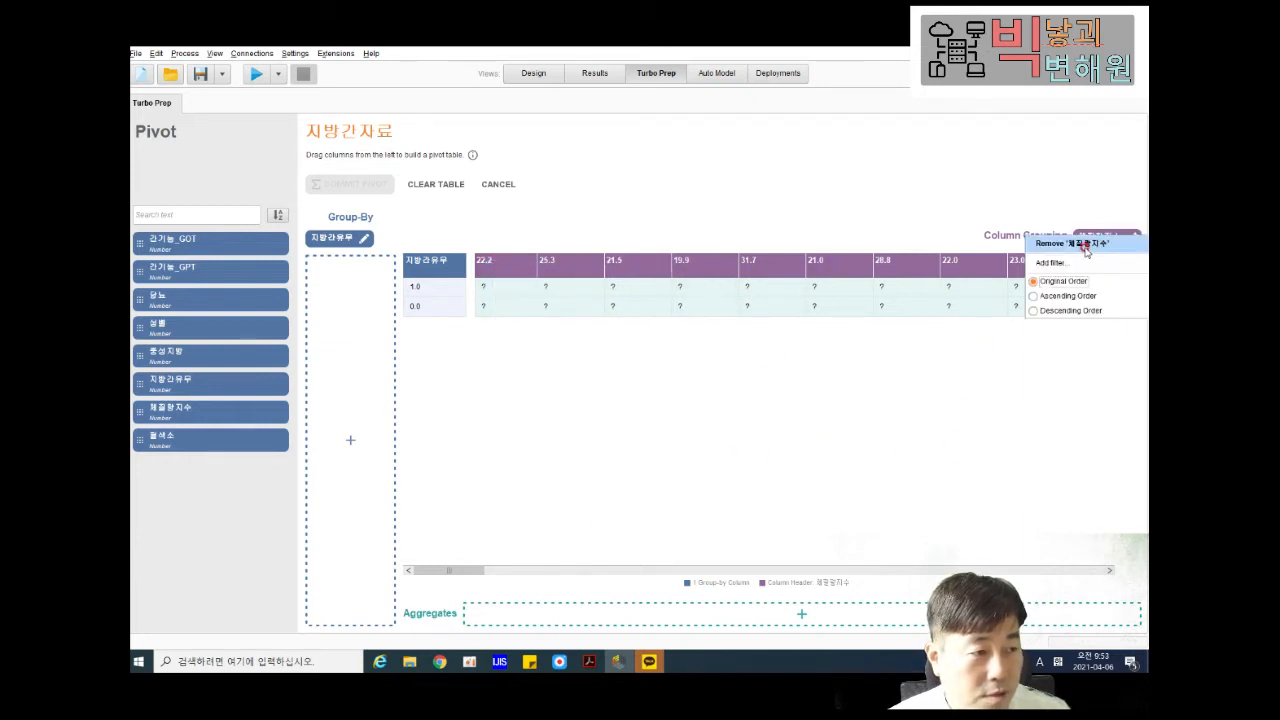
click(1088, 245)
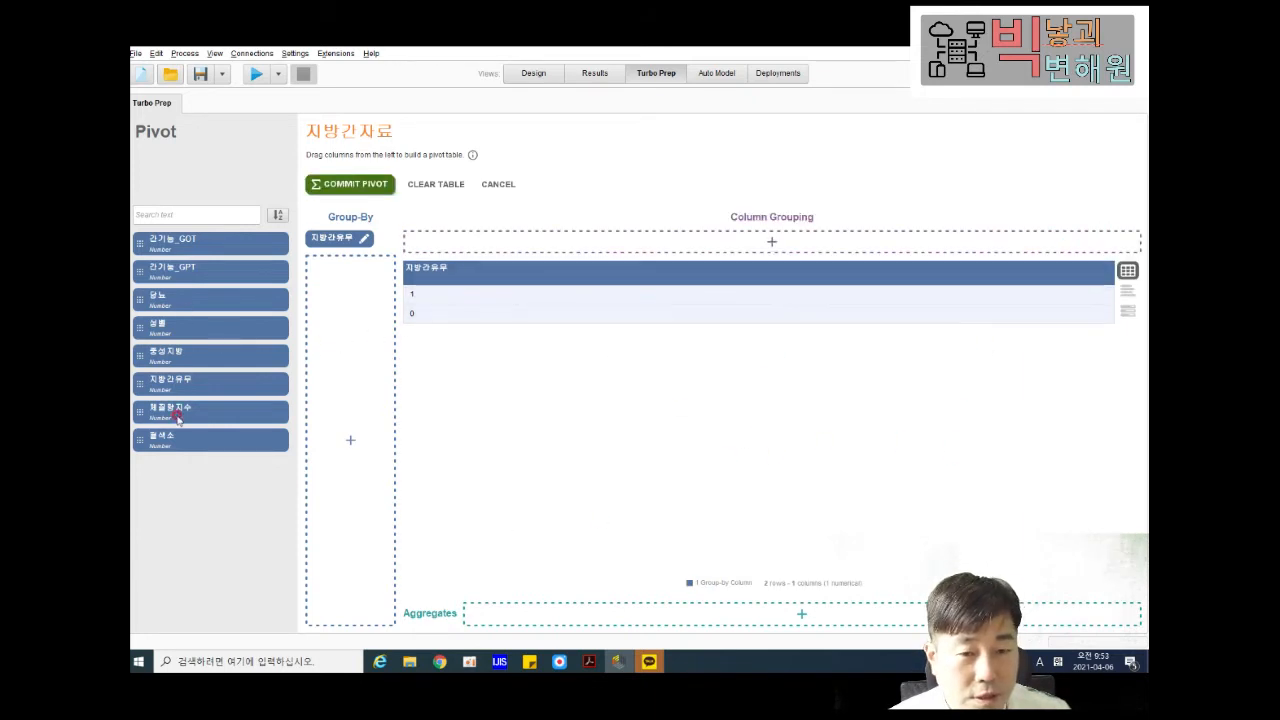
drag(176, 418, 930, 245)
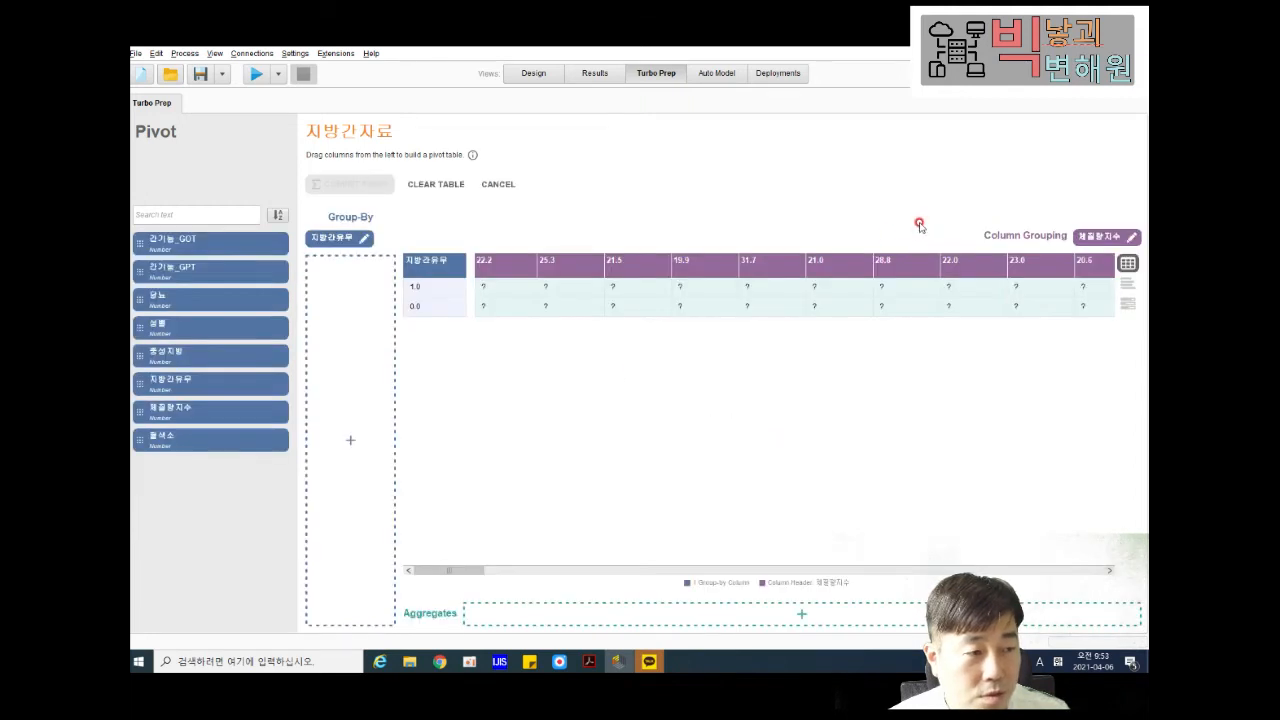
drag(184, 411, 491, 608)
click(494, 624)
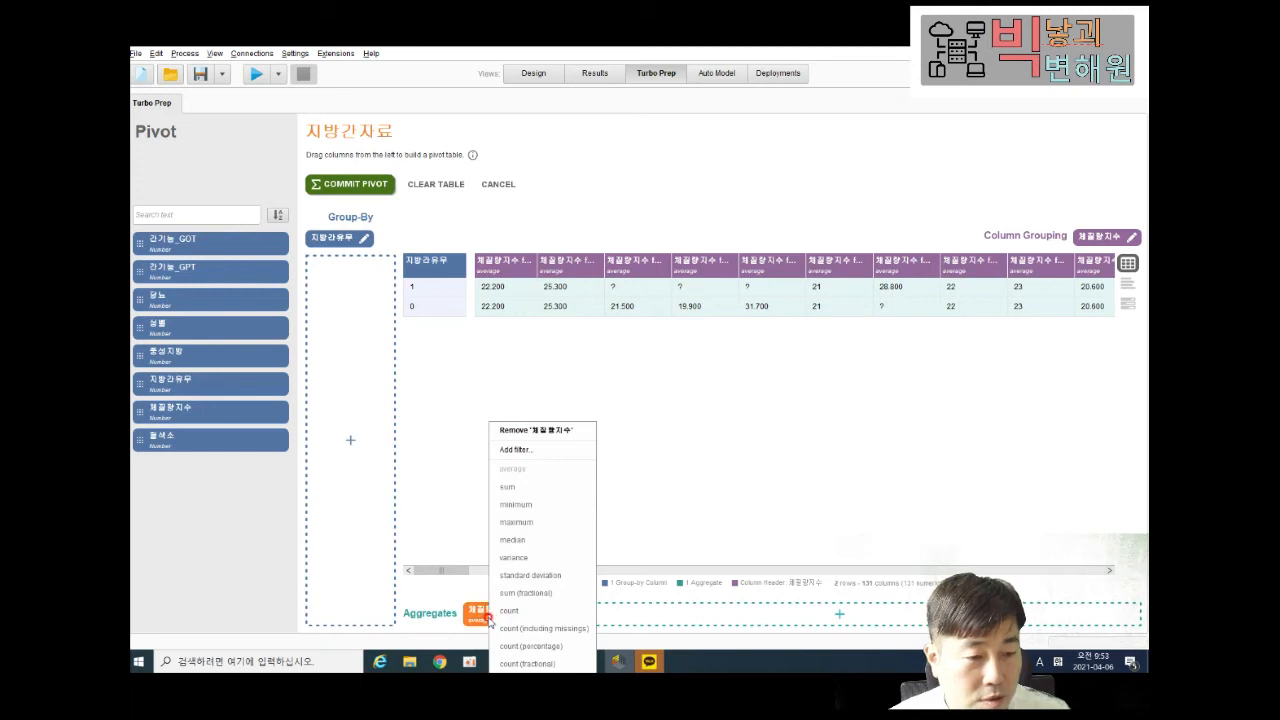
Remove 체질량지수 from the column grouping, keeping it only as the aggregate.
click(1100, 234)
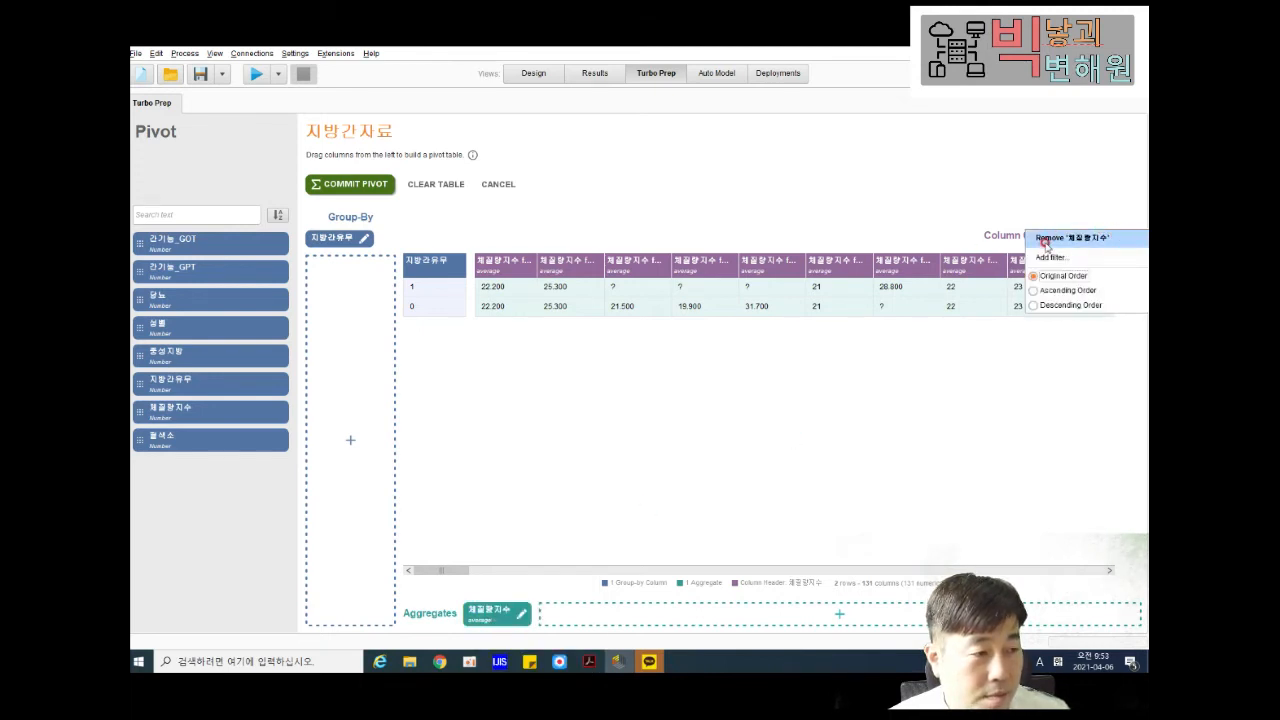
click(624, 161)
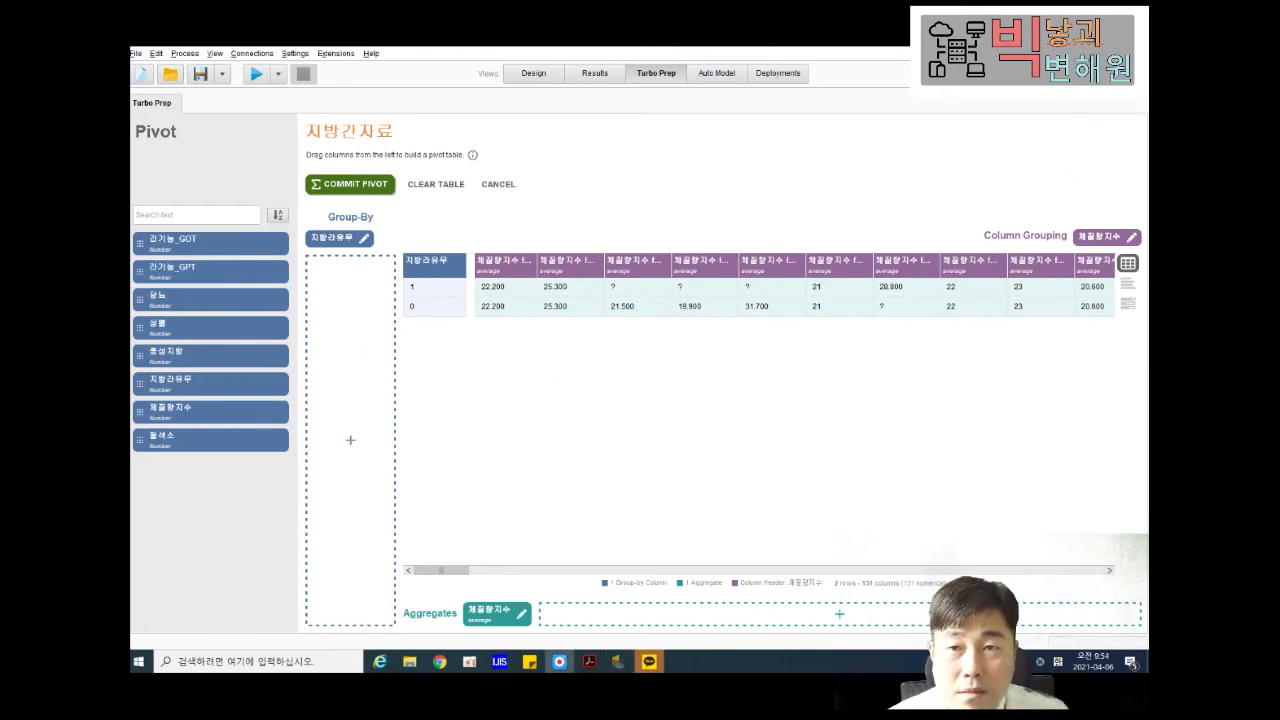
click(1087, 237)
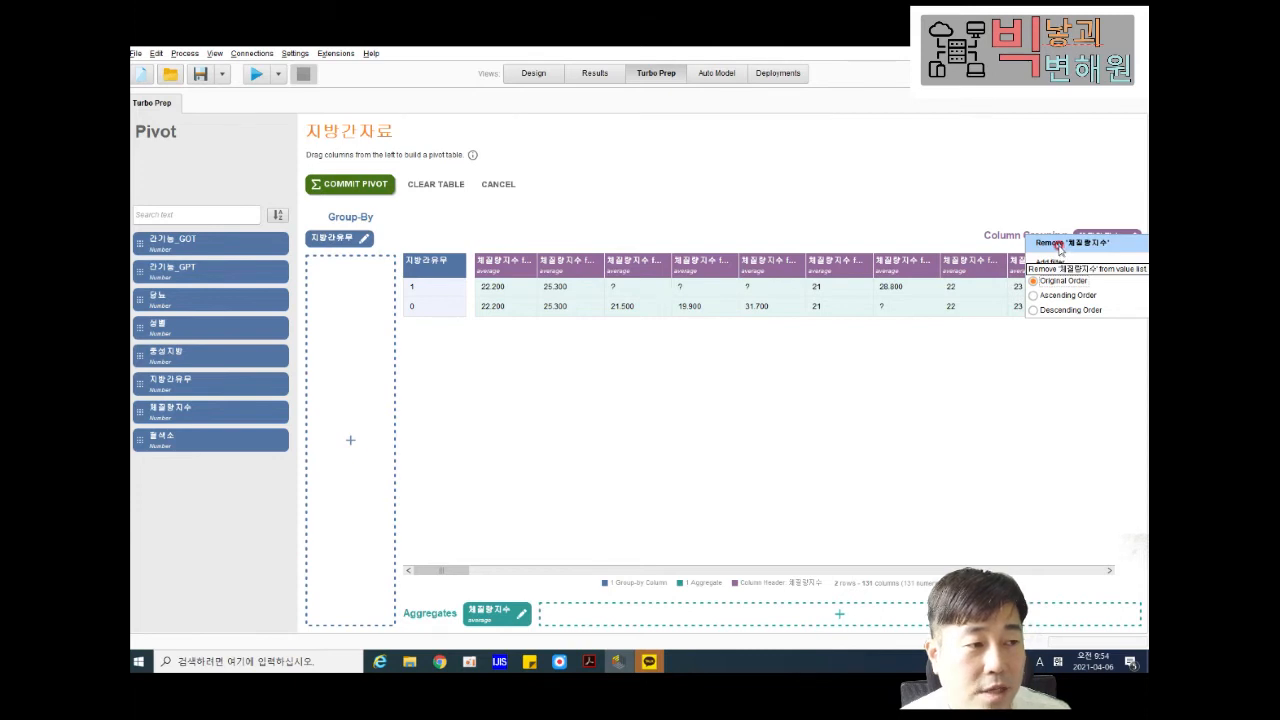
click(1058, 244)
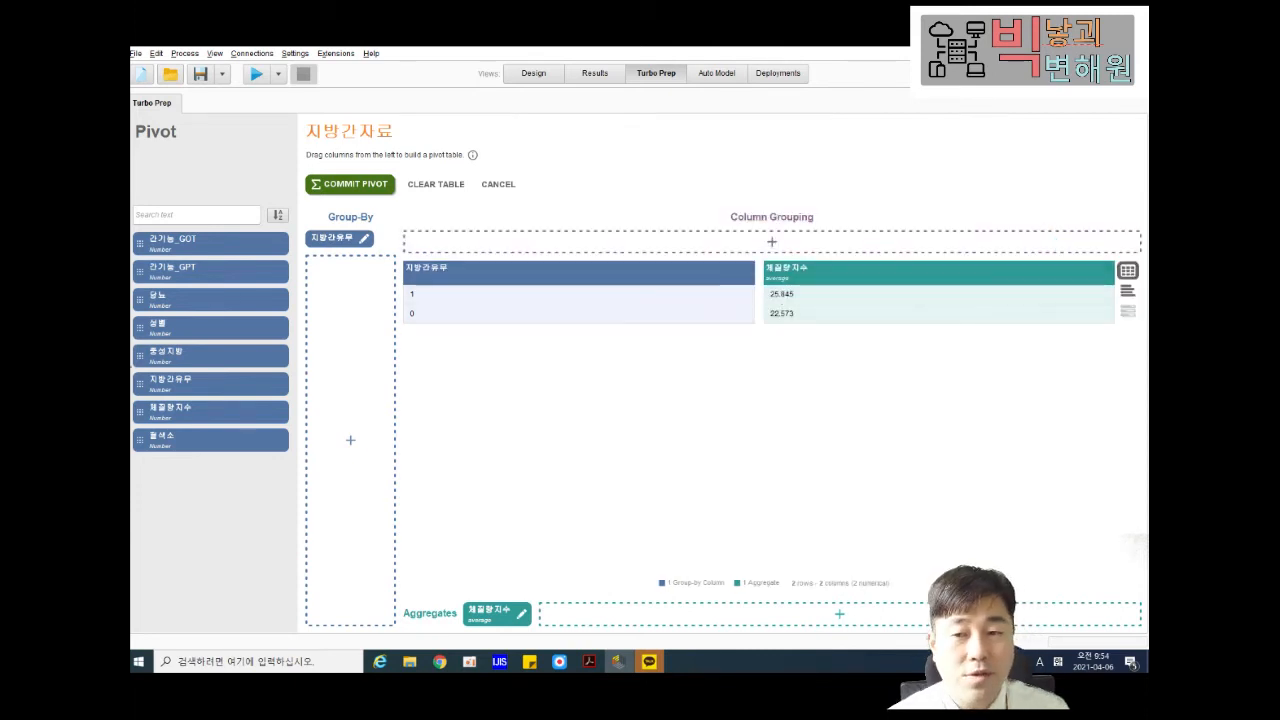
Try sum and minimum as the 체질량지수 aggregate's function, and return it to average.
click(505, 620)
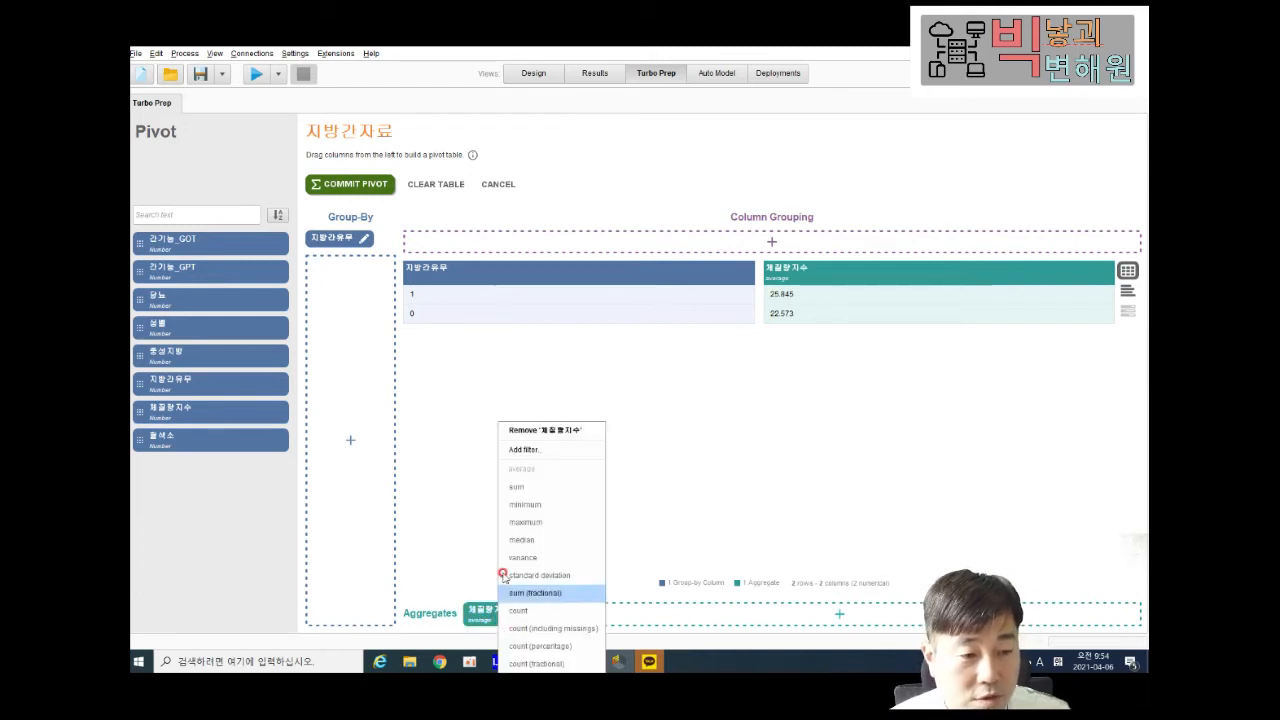
click(545, 486)
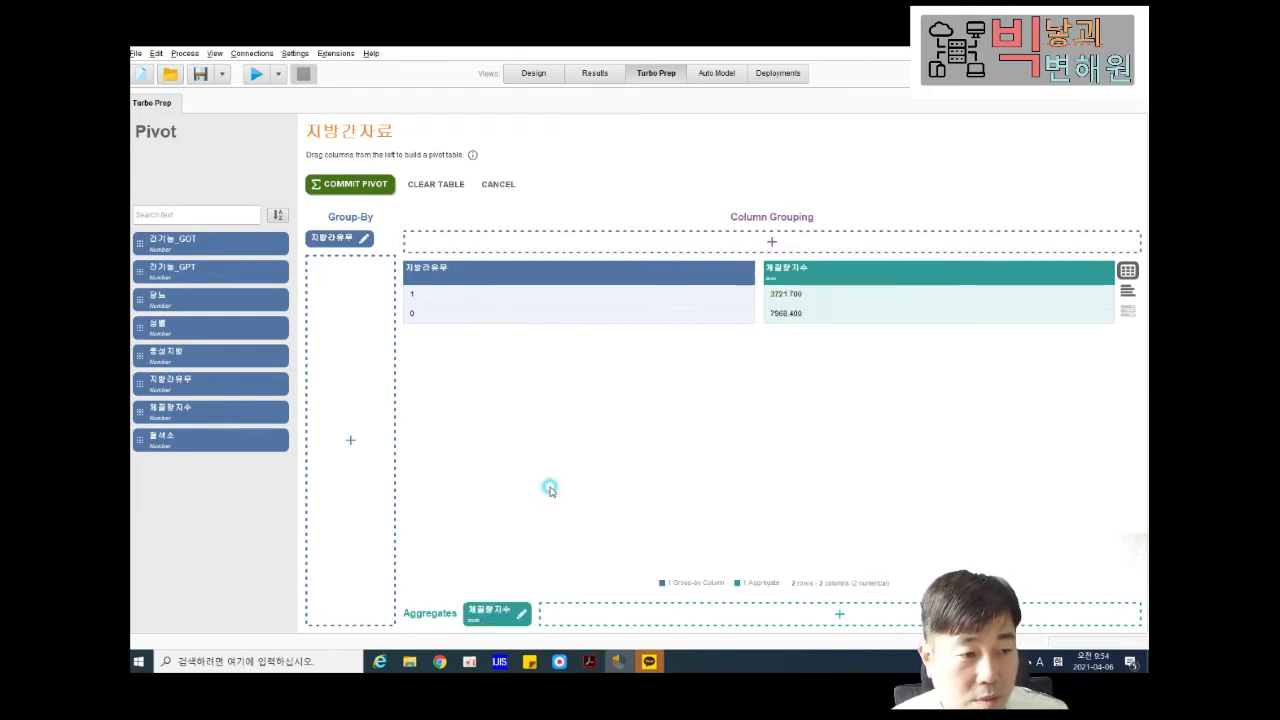
click(490, 612)
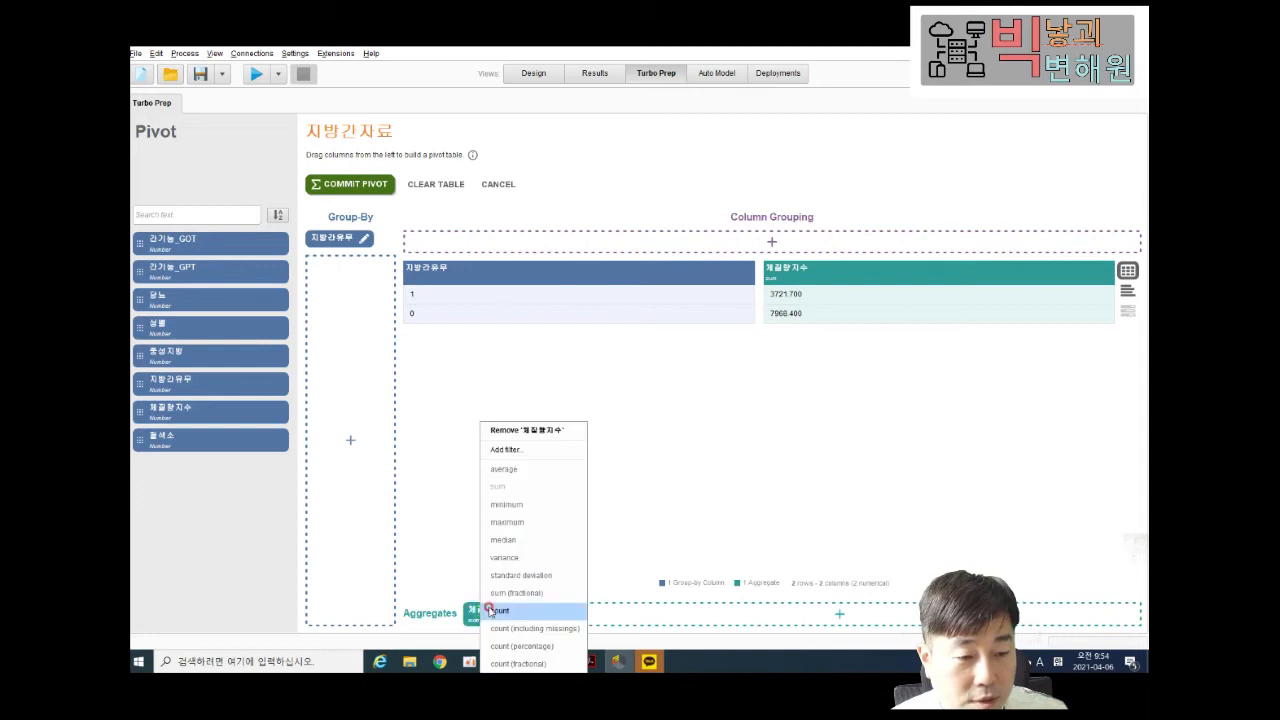
click(520, 505)
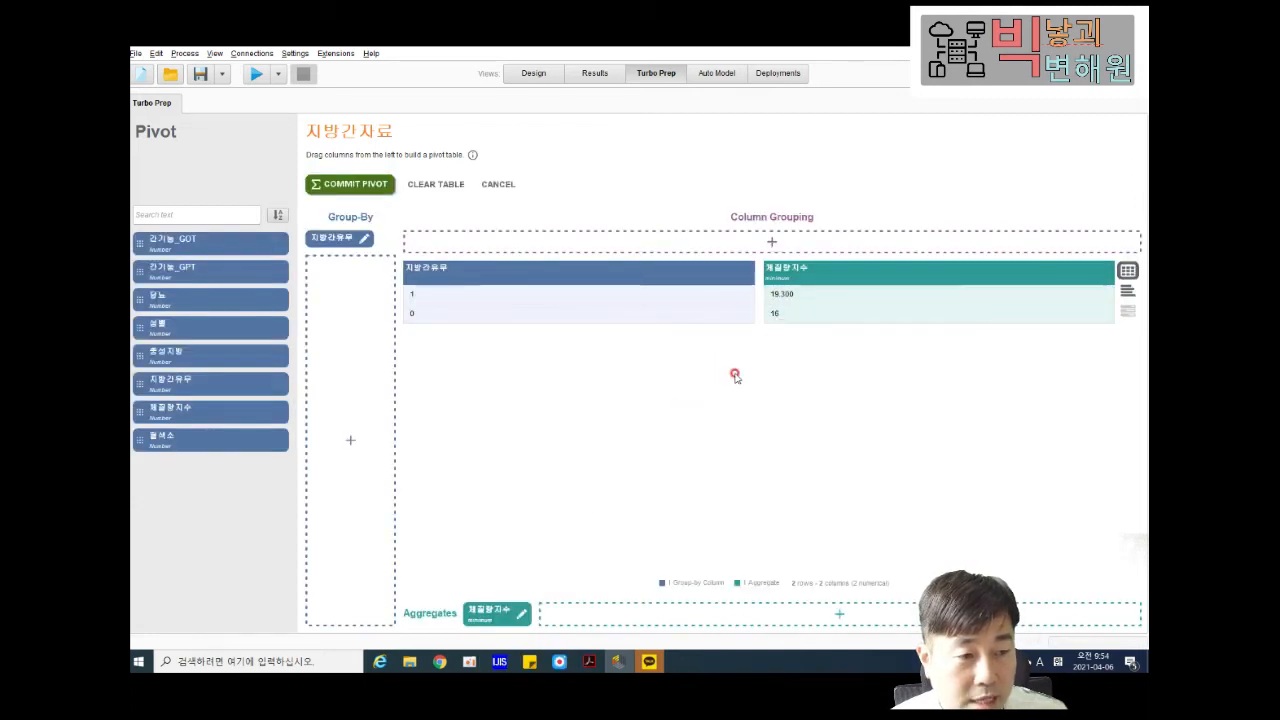
click(490, 612)
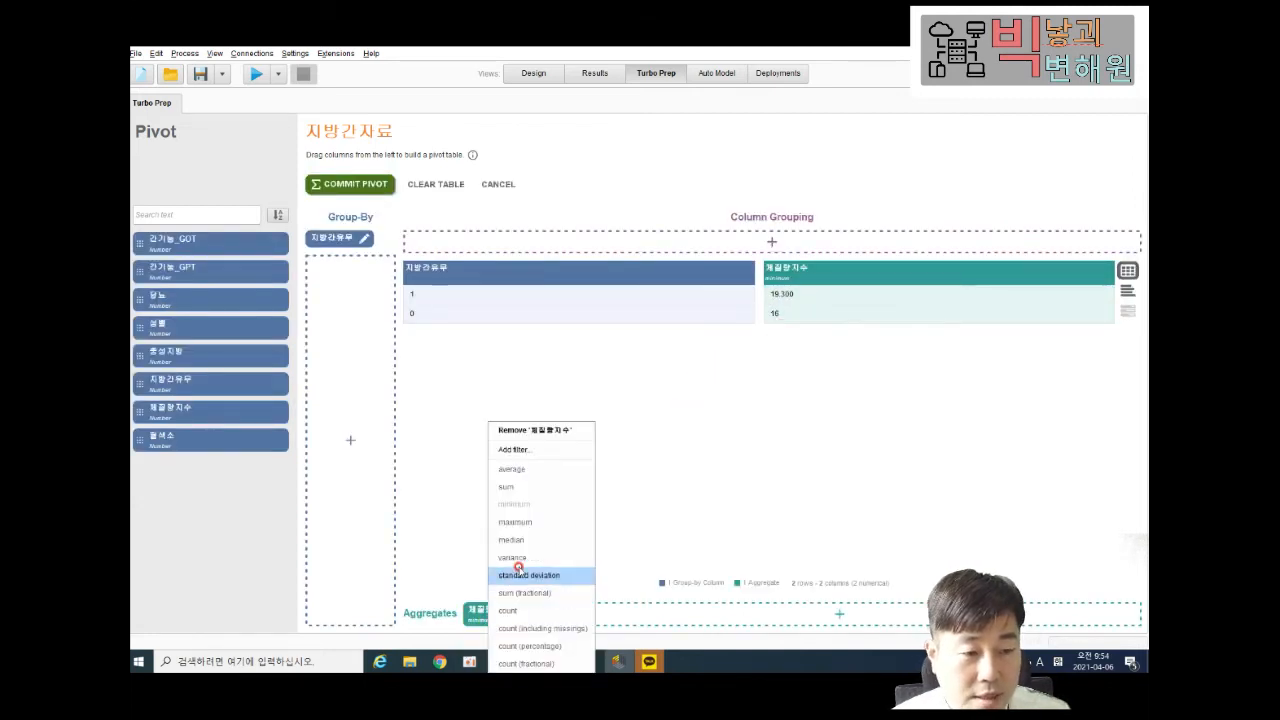
click(547, 471)
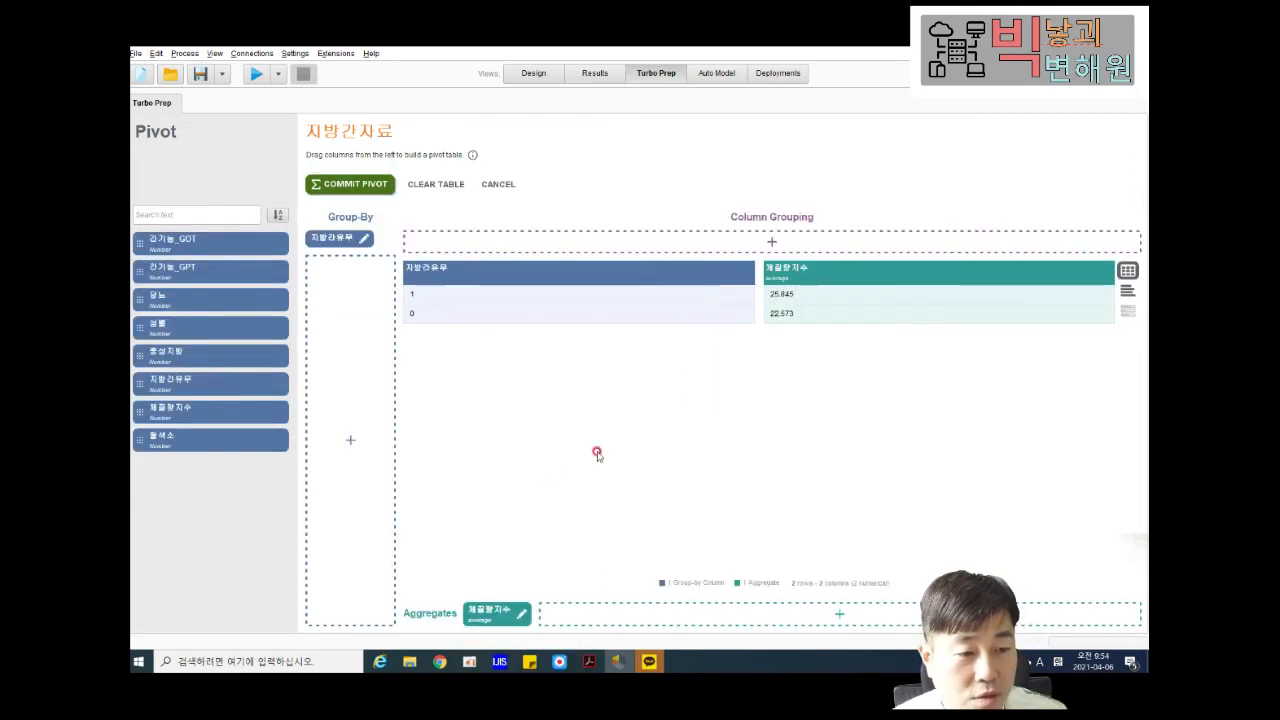
click(507, 610)
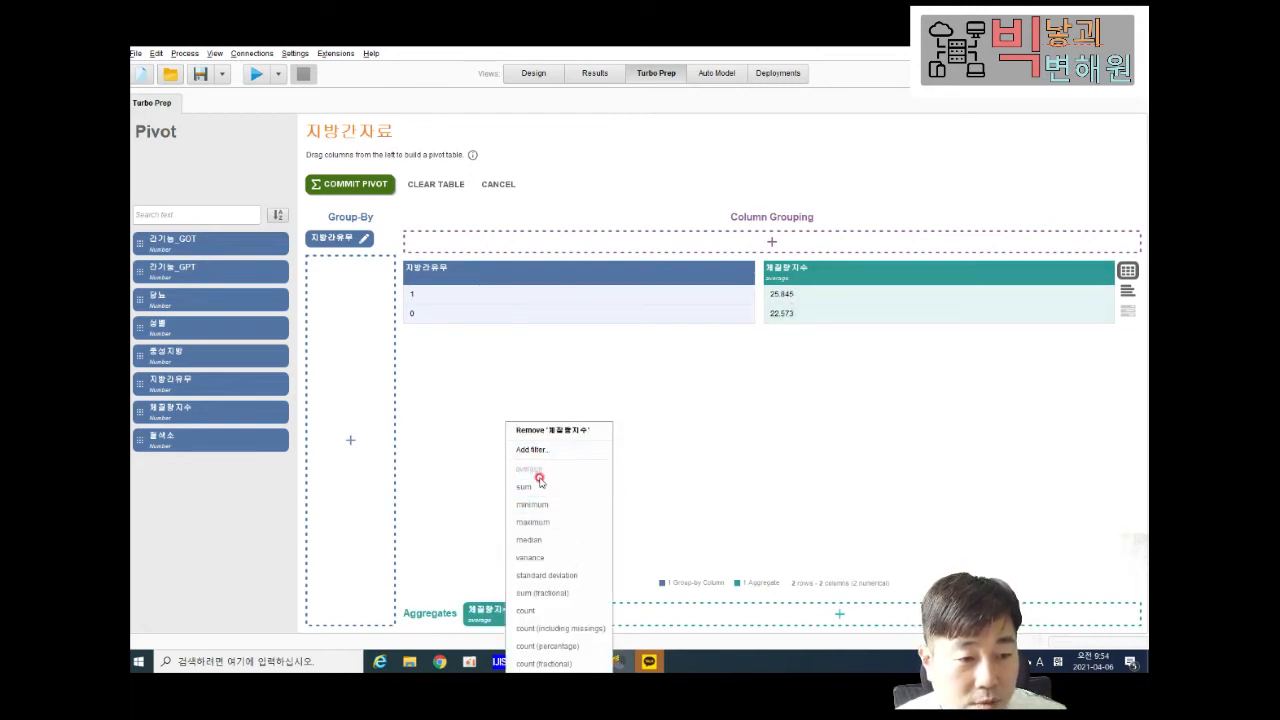
click(740, 393)
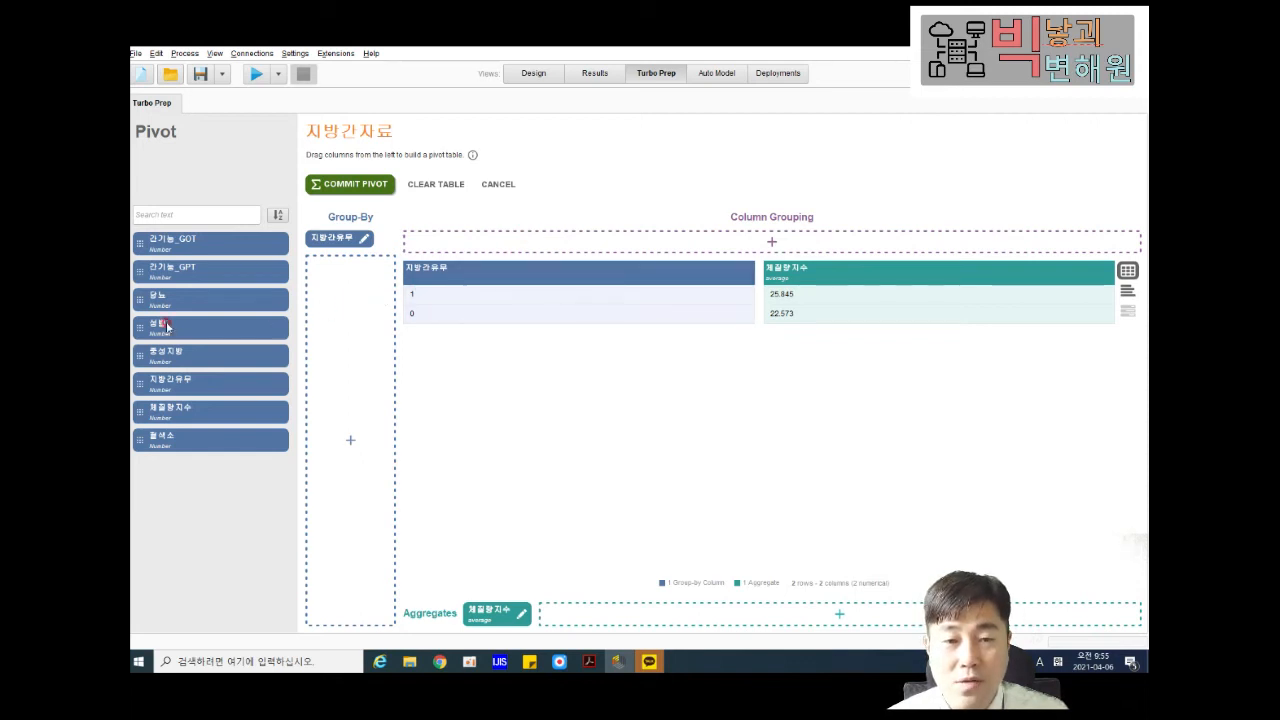
Rearrange the pivot with 성별 as the group-by column and 지방간유무 as the column grouping.
drag(165, 326, 351, 293)
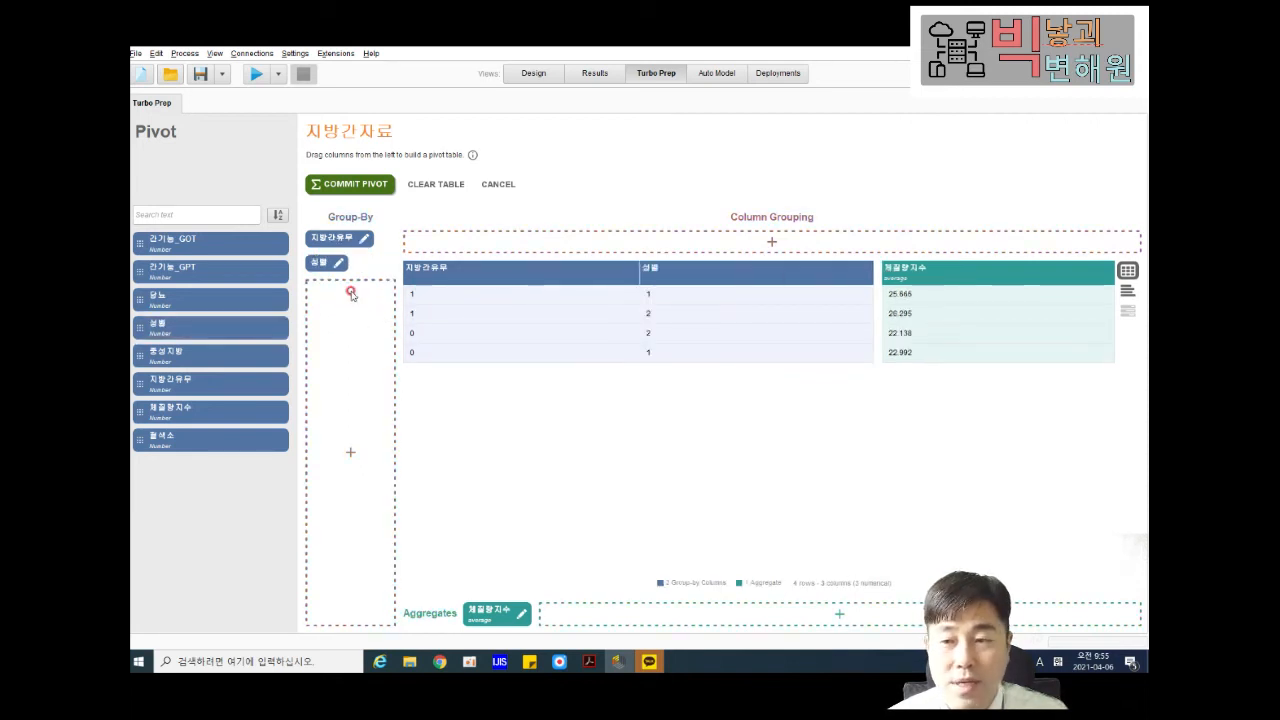
right_click(512, 300)
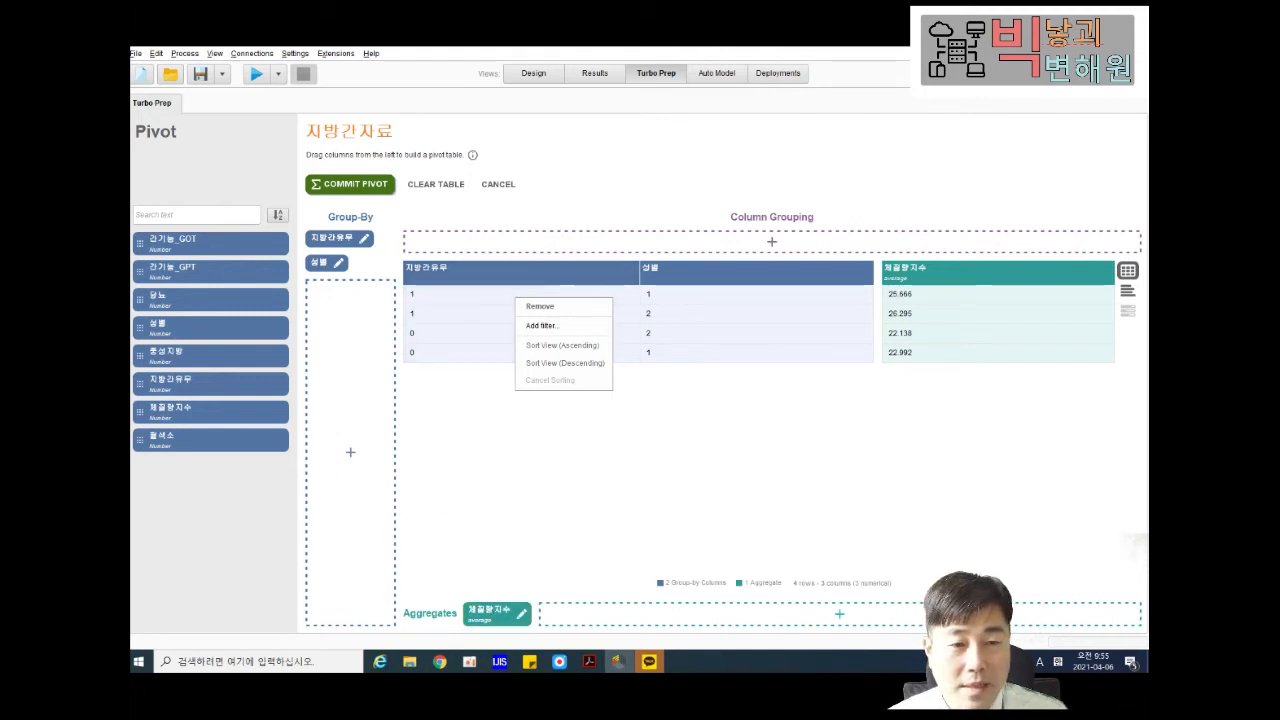
click(751, 429)
click(509, 366)
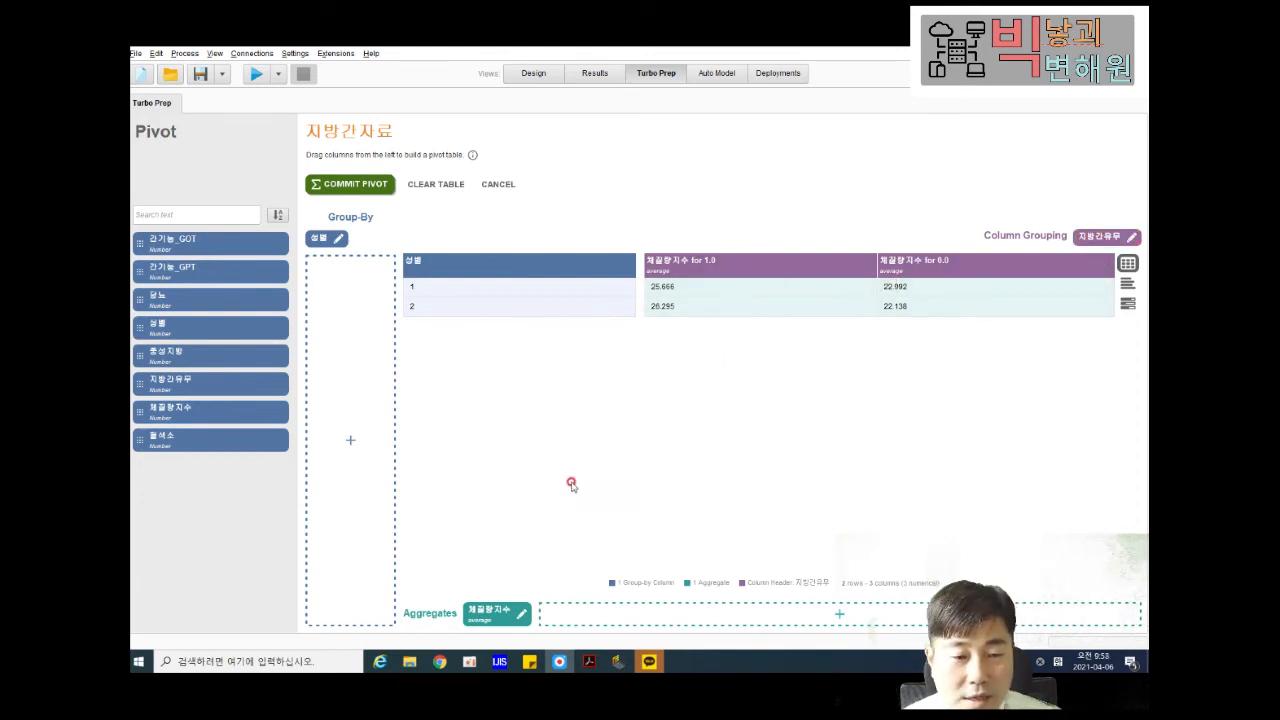
Try the median function on the 체질량지수 aggregate, and switch it back to average.
click(490, 612)
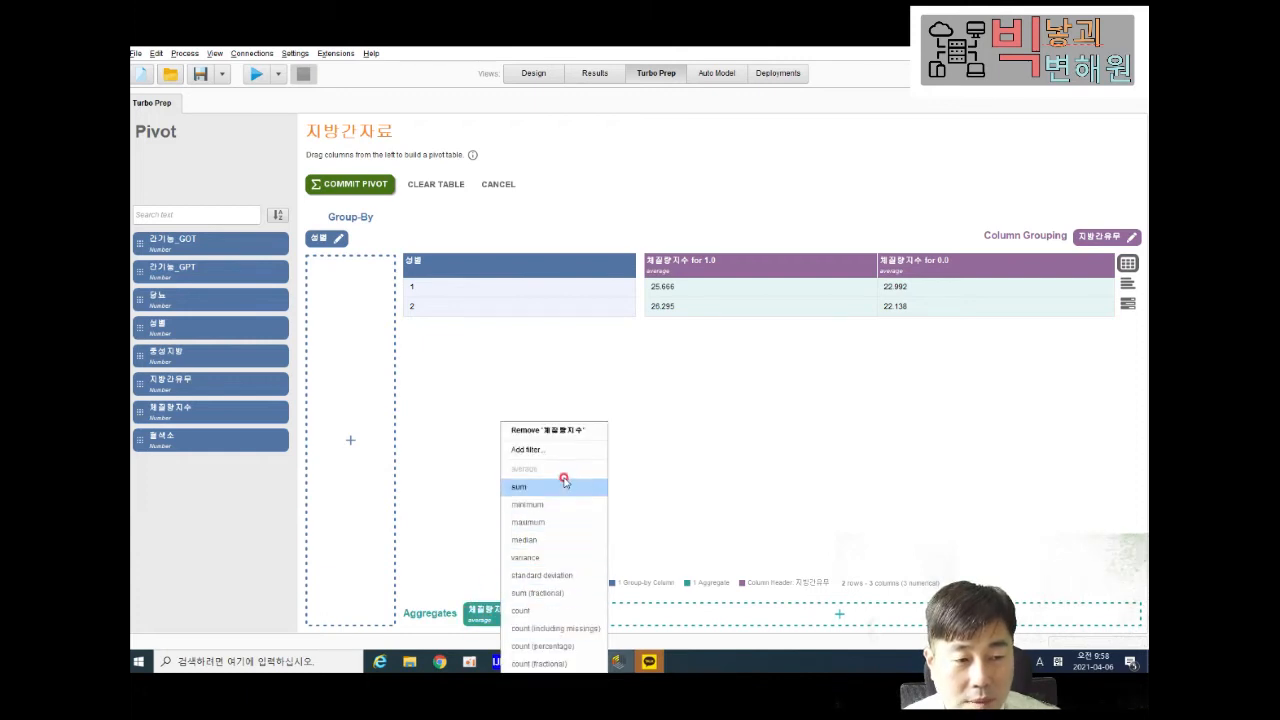
click(526, 540)
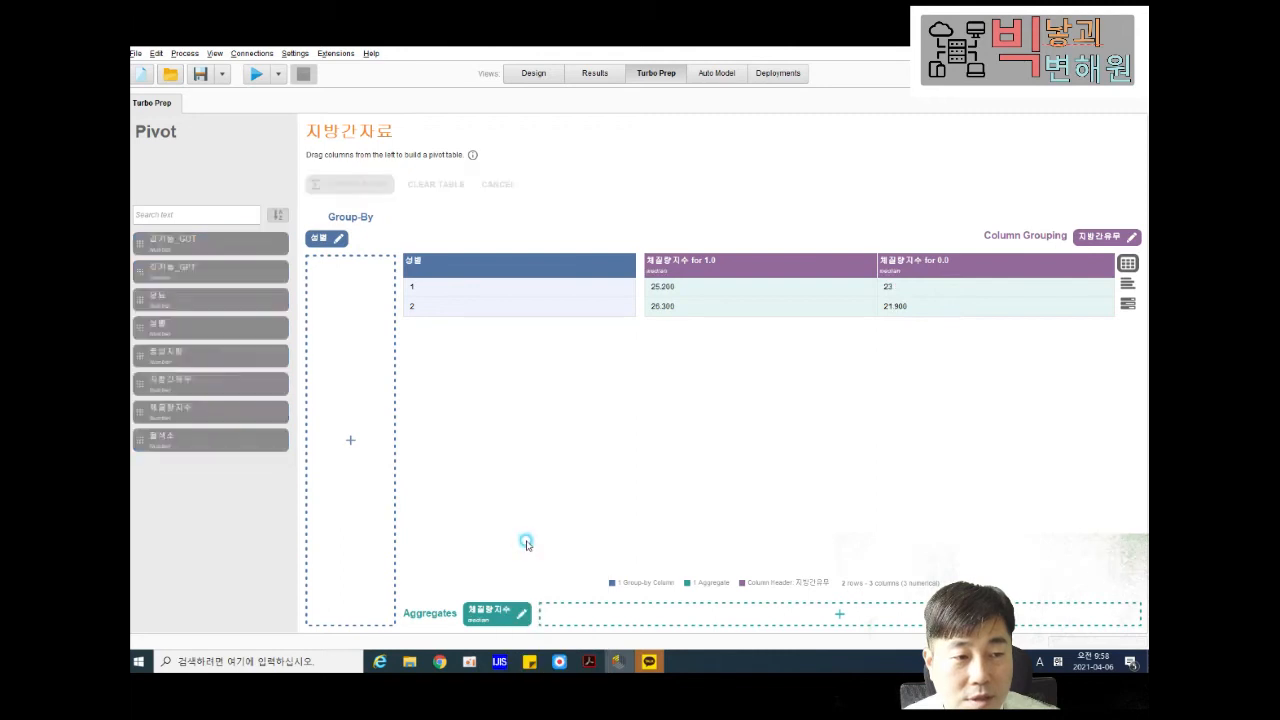
click(495, 618)
click(540, 469)
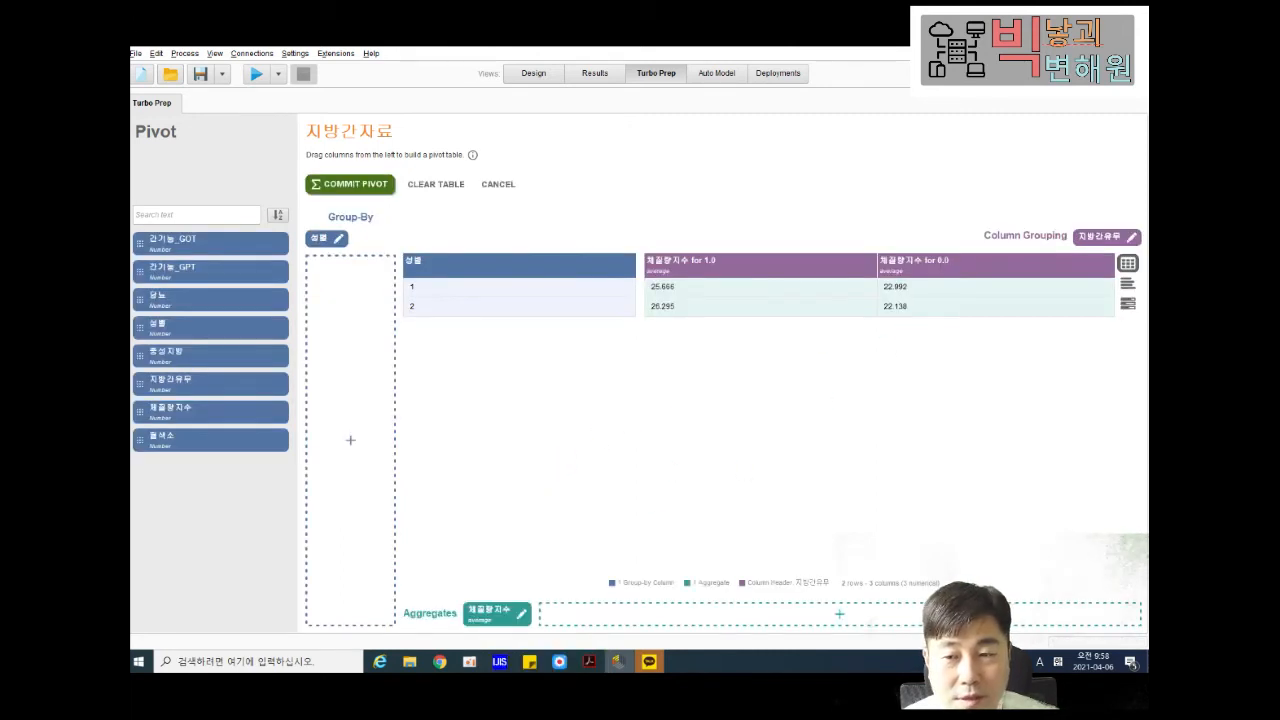
Commit the pivot of average 체질량지수 by 성별 and 지방간유무, and open a new pivot on the resulting data.
click(362, 177)
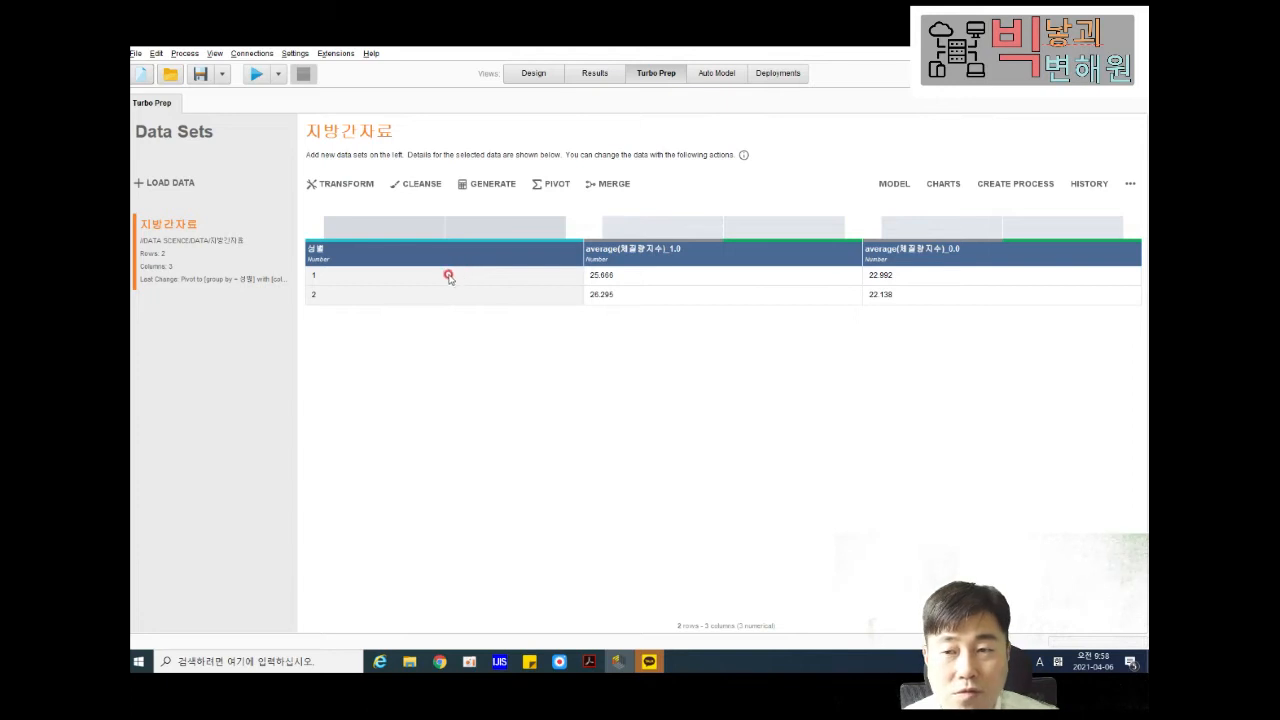
click(336, 272)
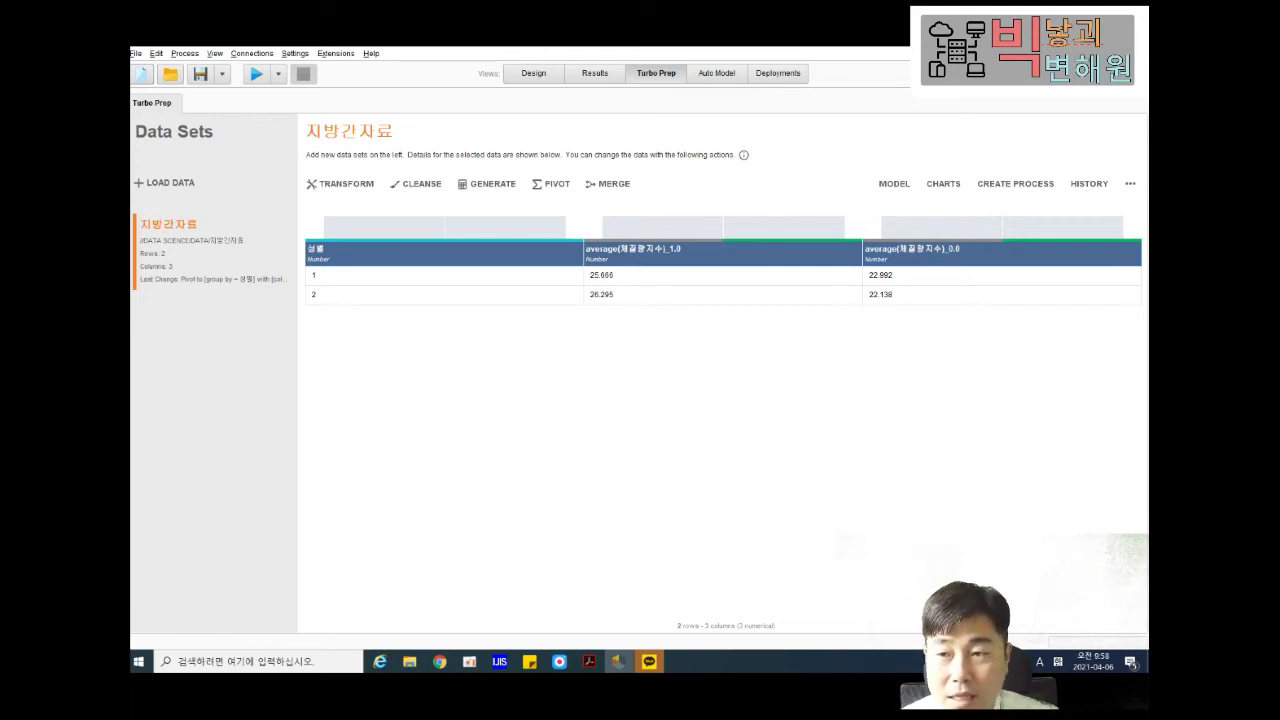
click(549, 186)
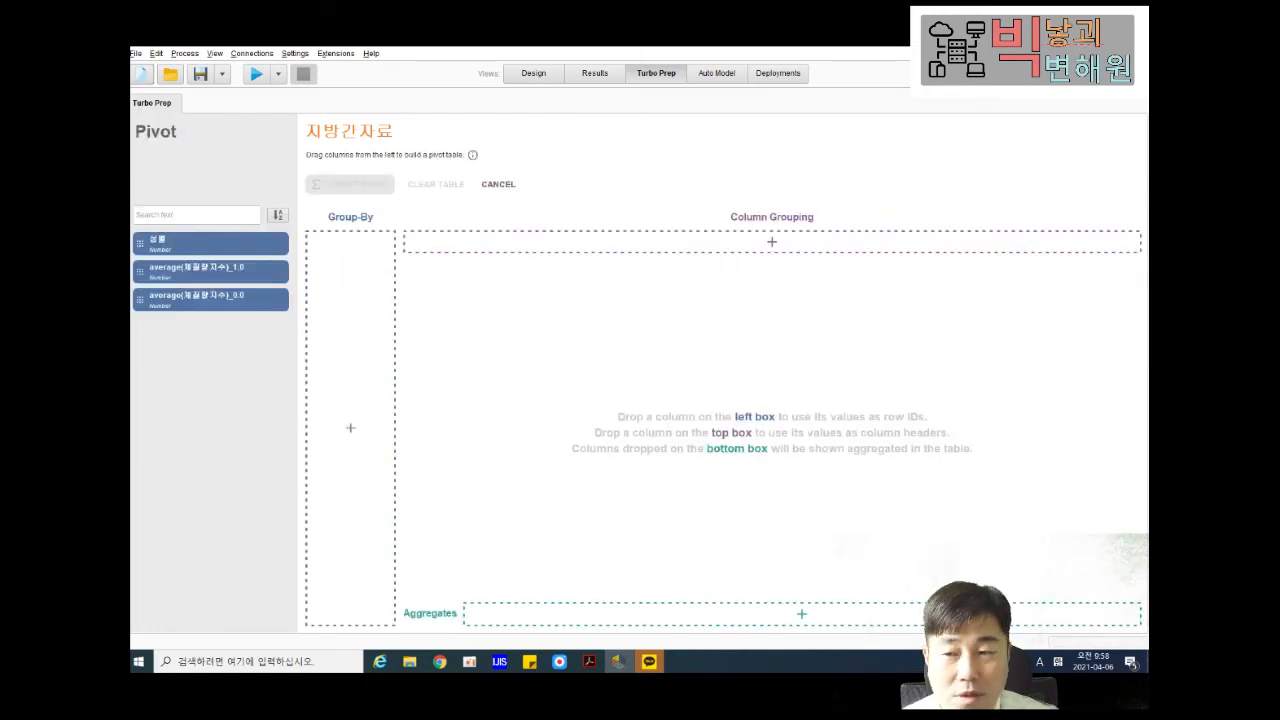
click(535, 76)
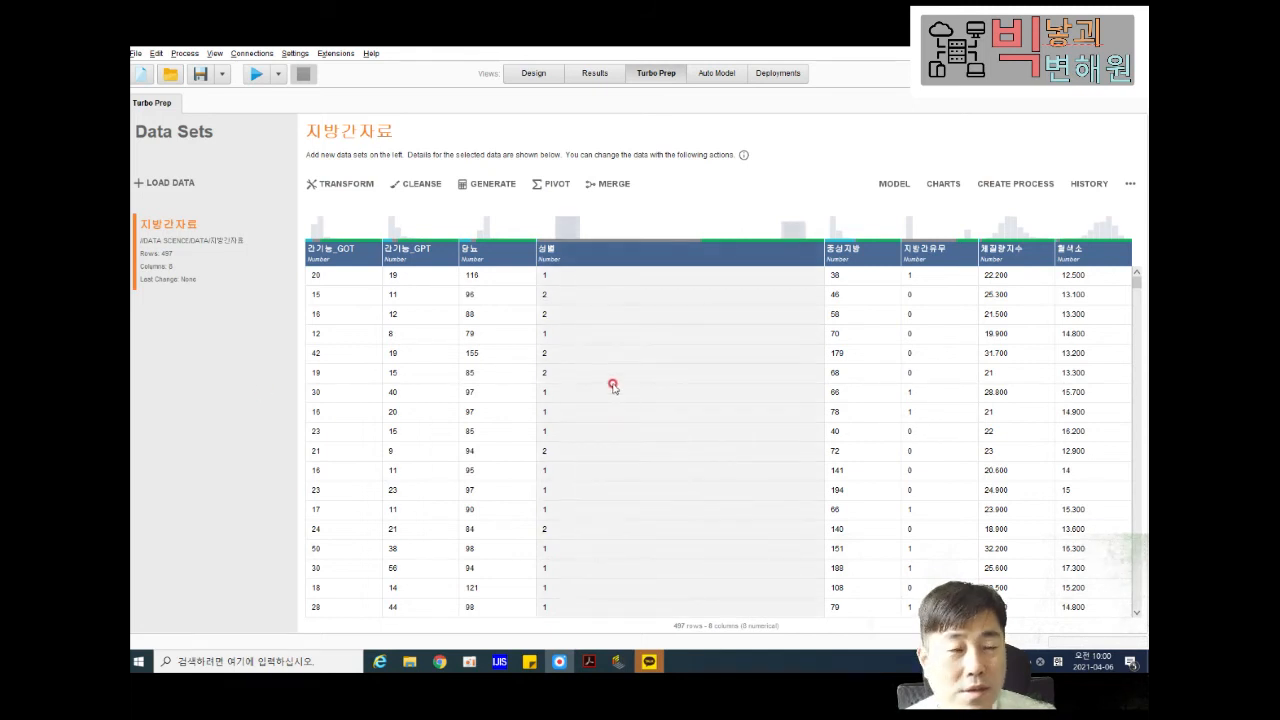
Open the charts for the 지방간자료 data set and change the plot type to Histogram.
click(943, 184)
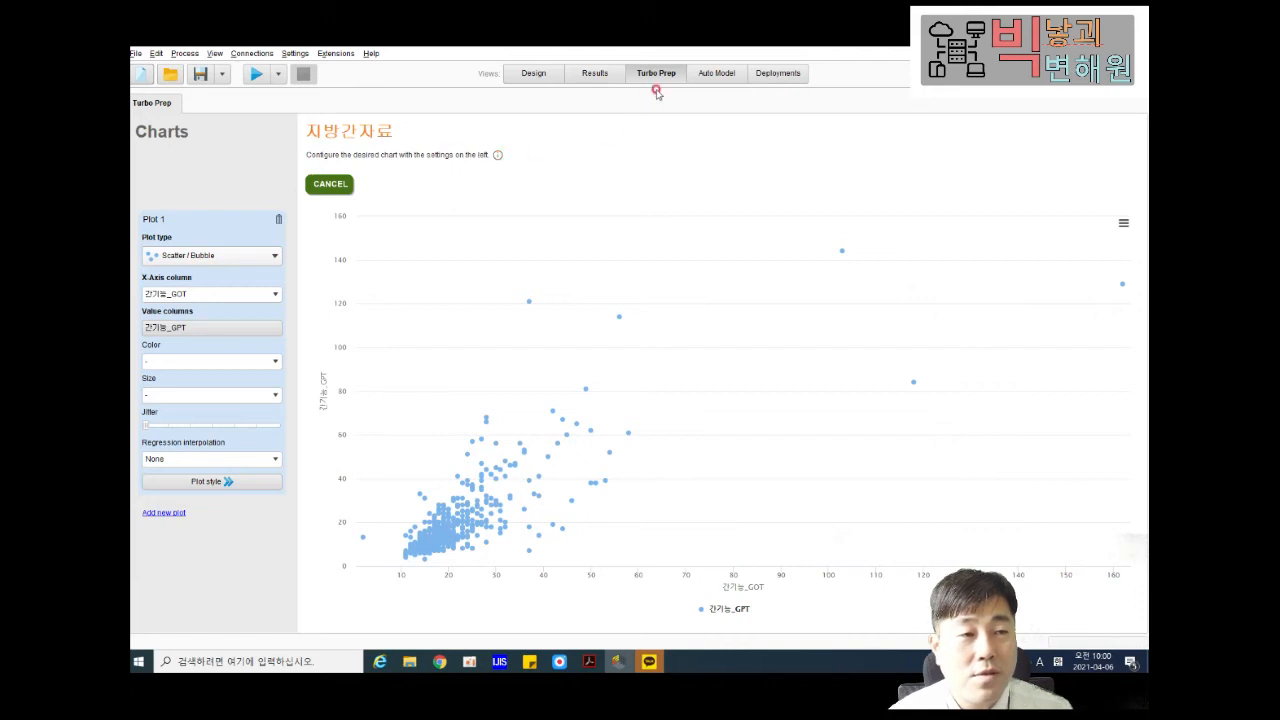
click(600, 77)
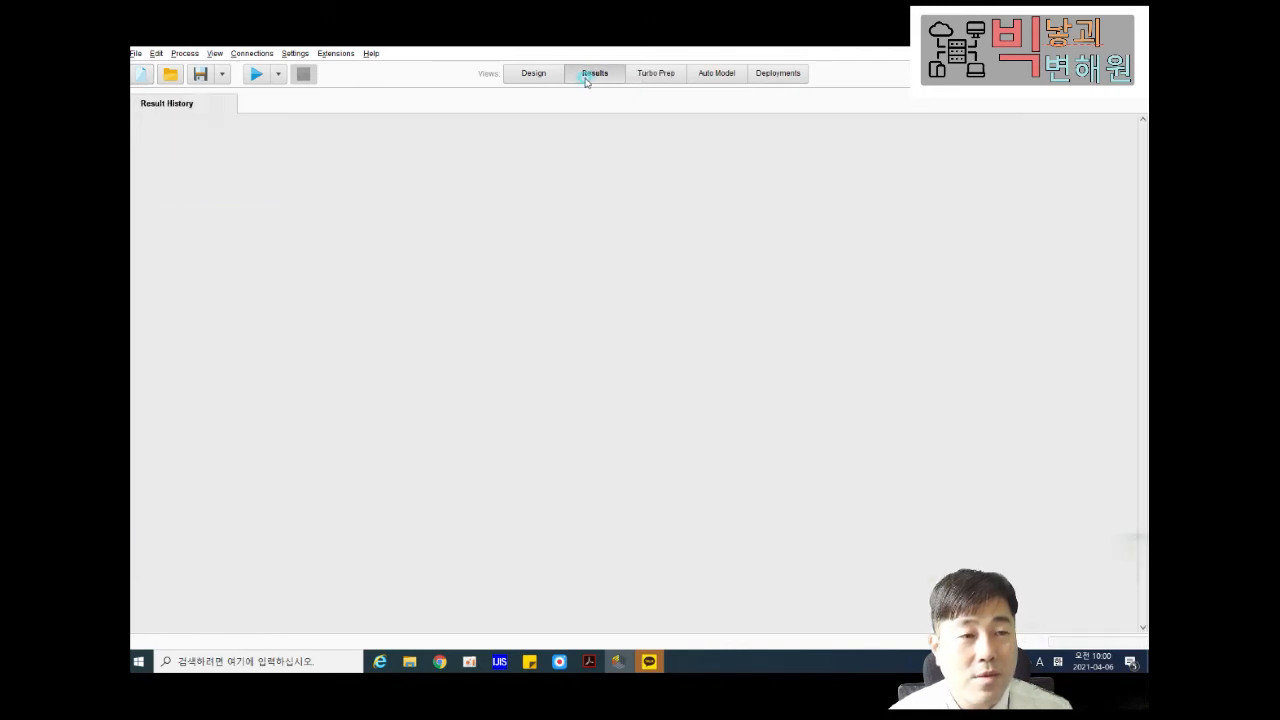
click(656, 77)
click(212, 254)
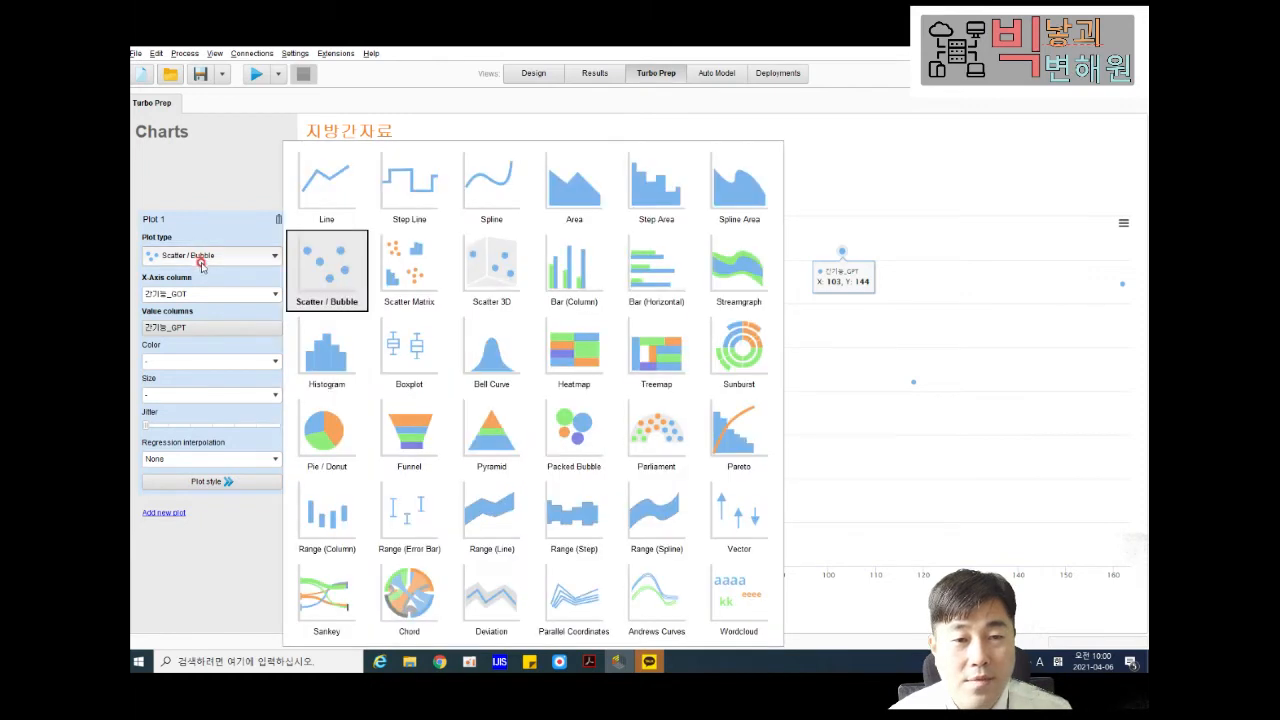
click(278, 252)
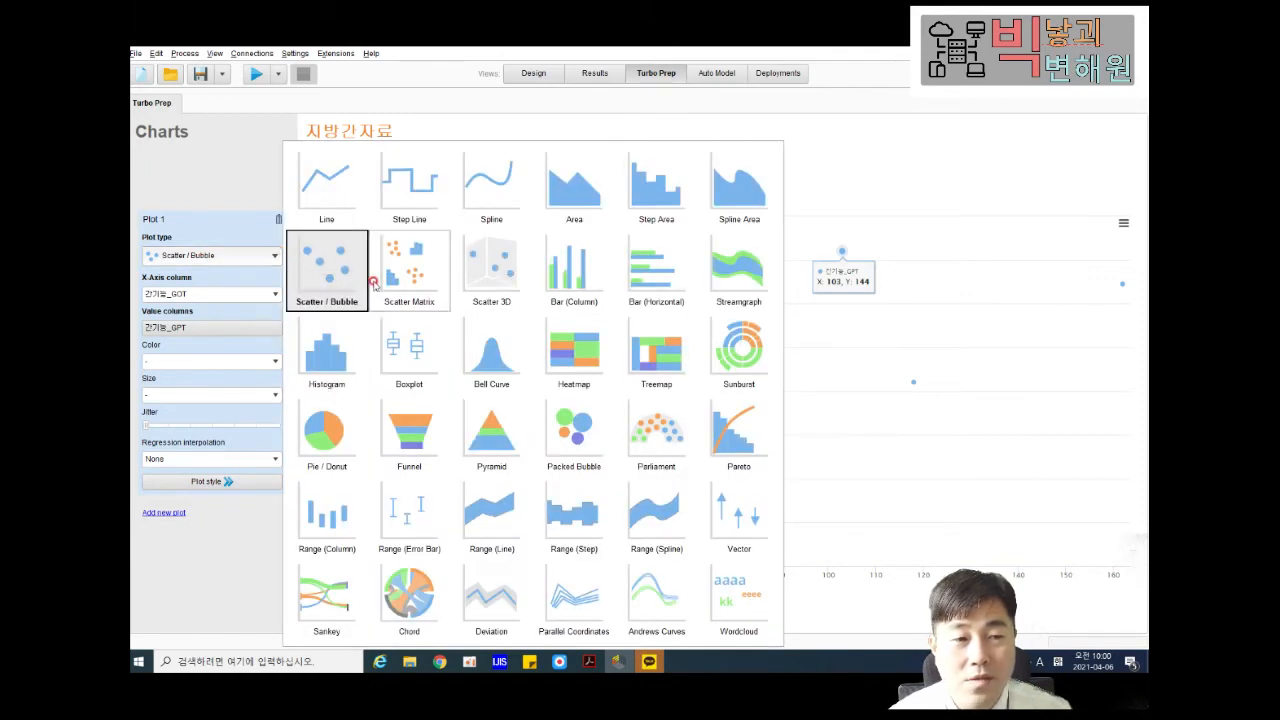
click(329, 367)
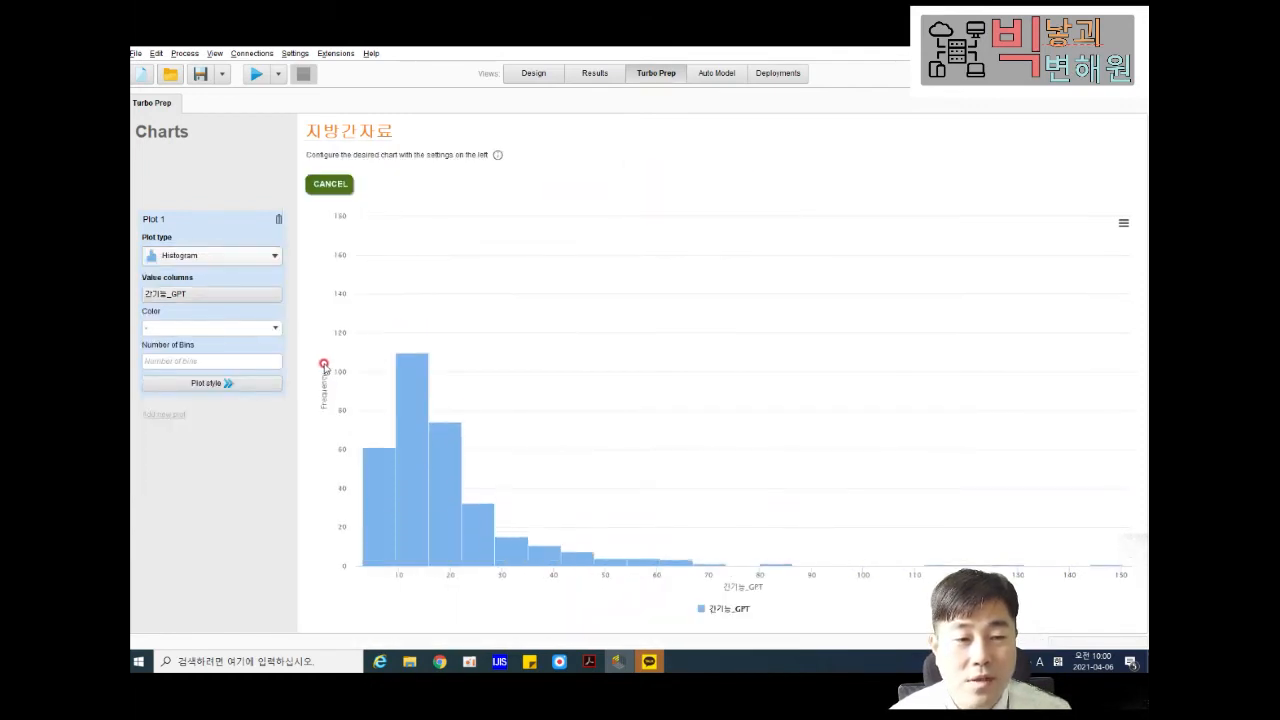
Replace 간기능_GPT with 체질량지수 as the histogram's value column.
click(208, 294)
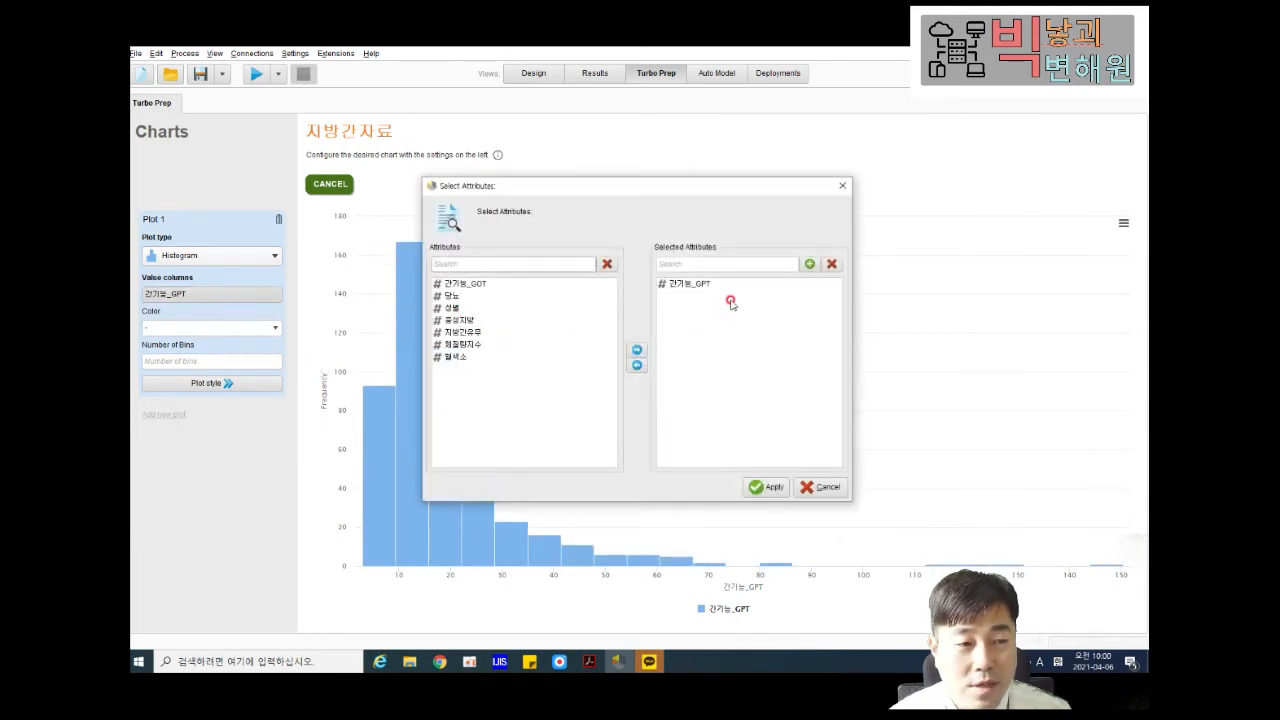
click(703, 286)
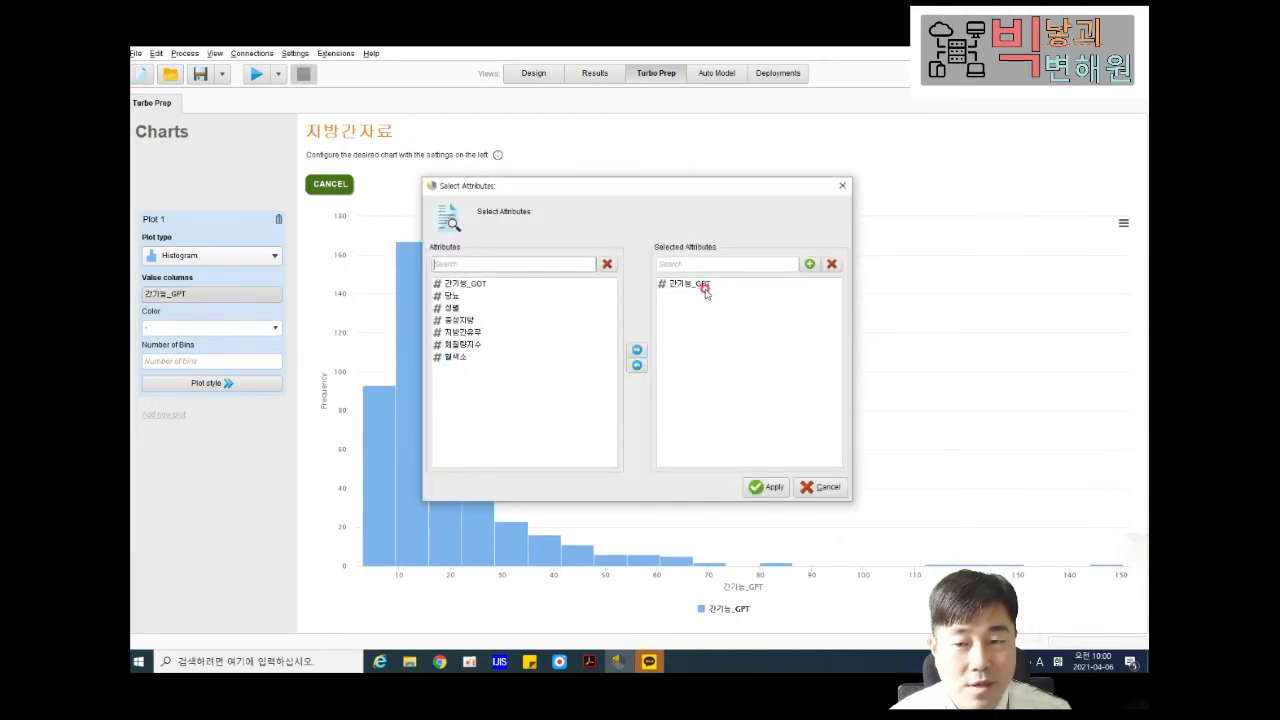
click(636, 365)
click(568, 345)
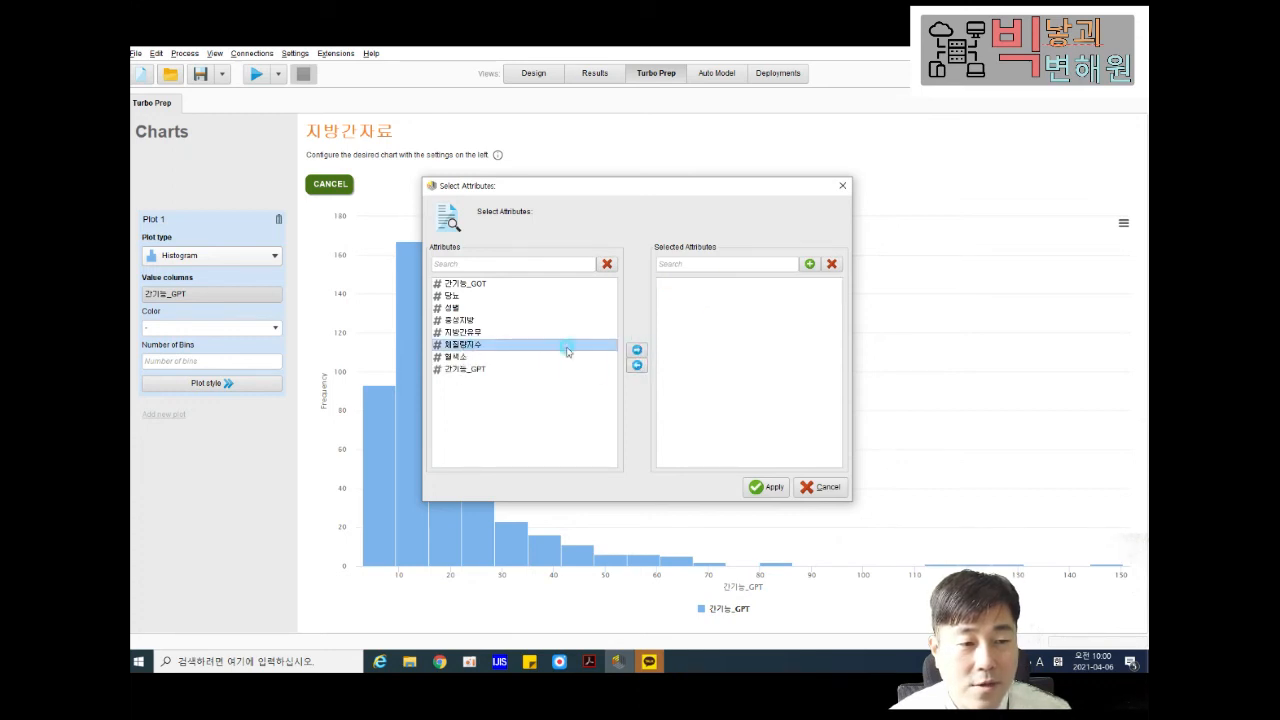
click(635, 350)
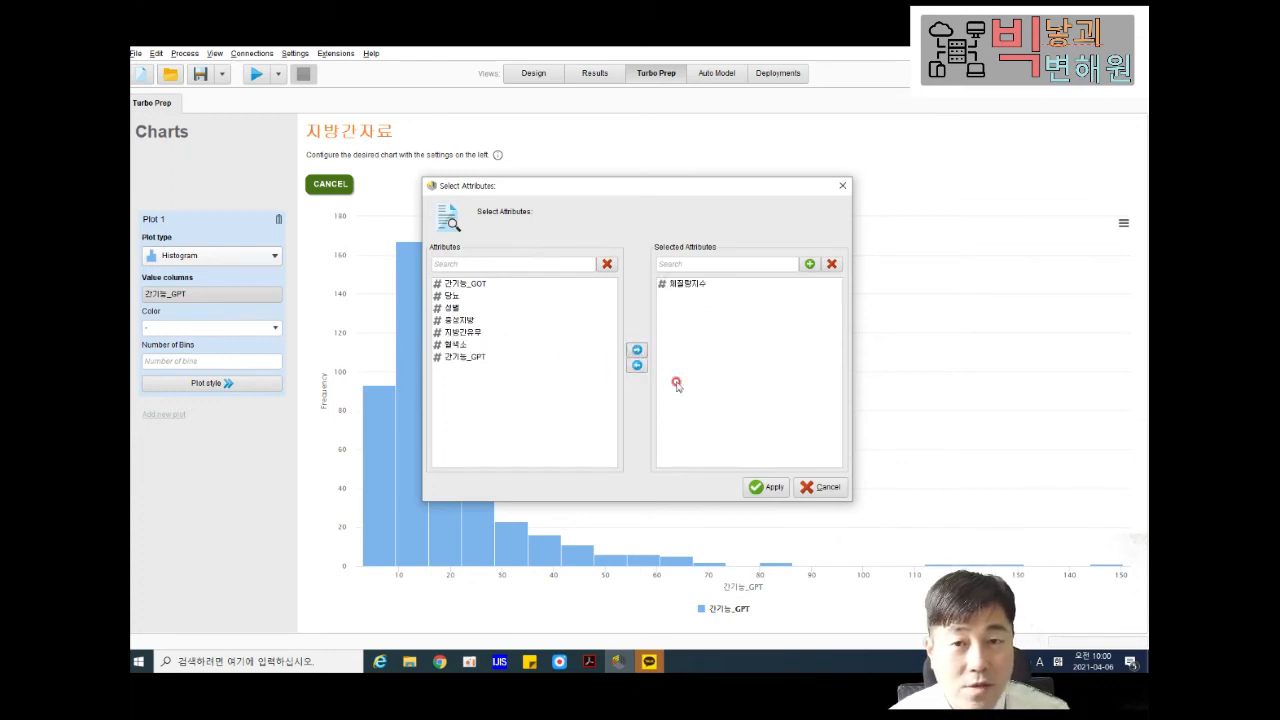
click(741, 485)
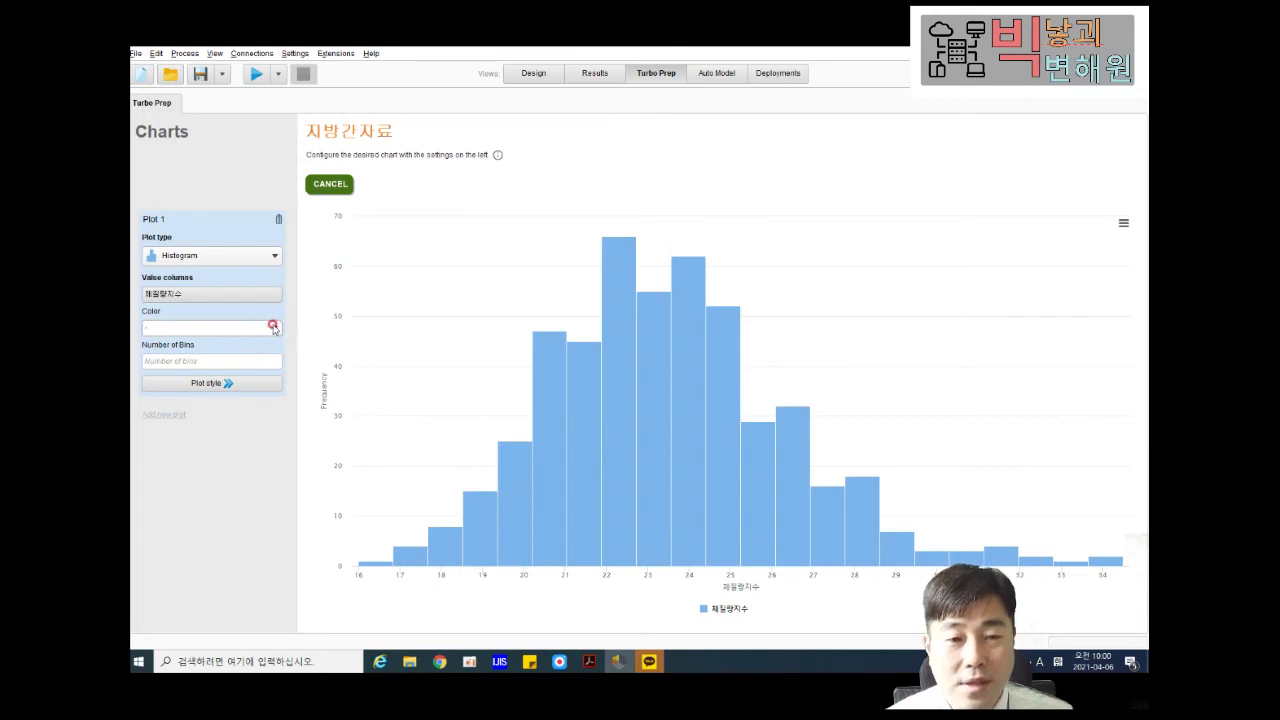
Try adding 성별 as a second value column of the 체질량지수 histogram.
click(182, 293)
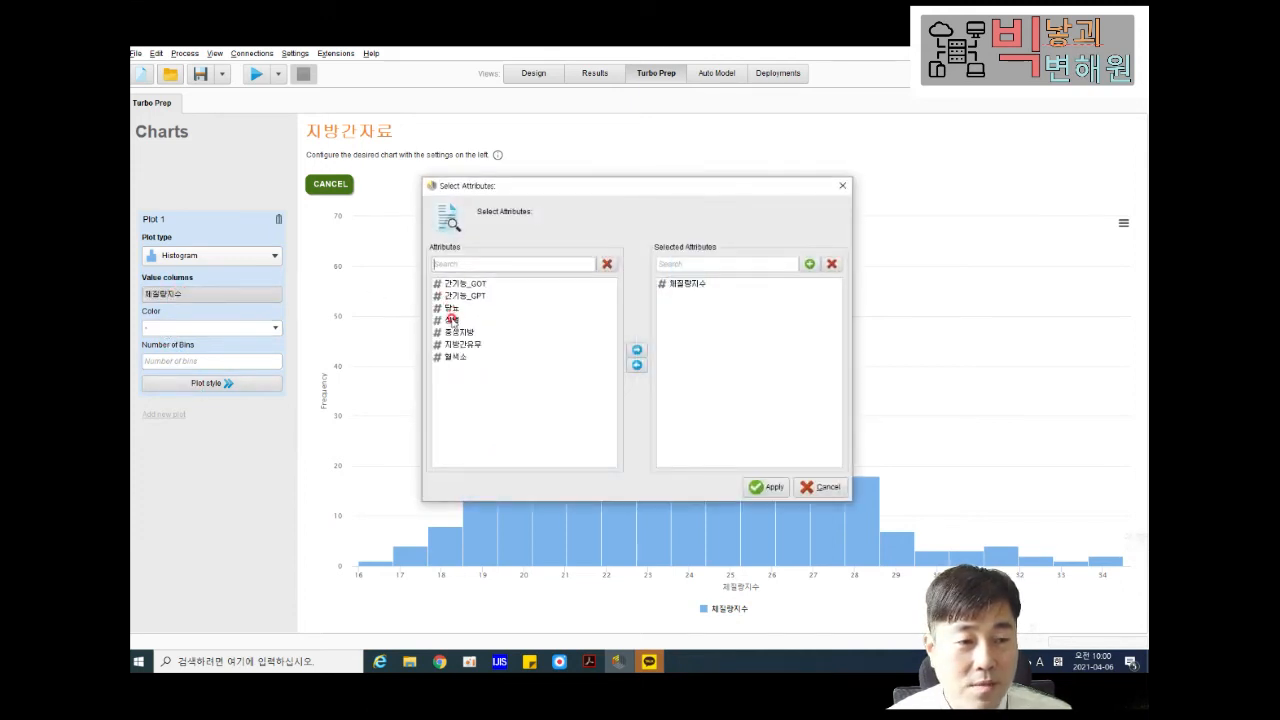
click(452, 320)
click(637, 352)
click(758, 487)
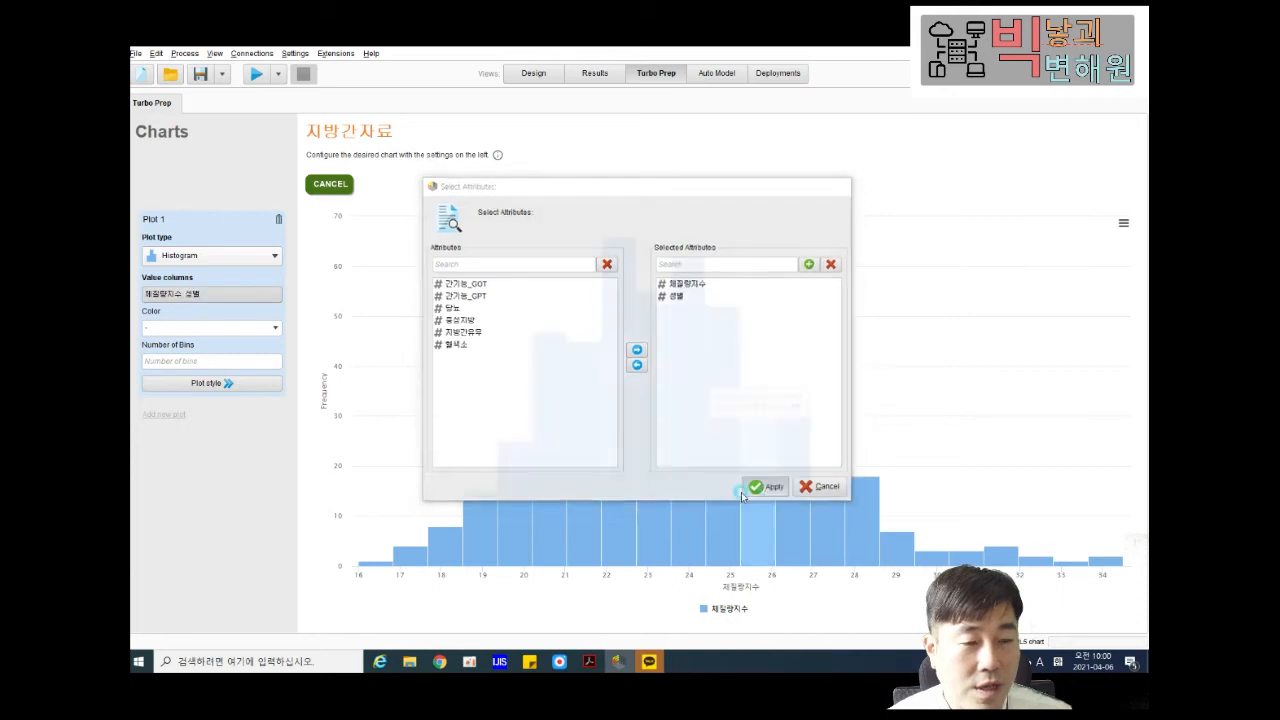
click(277, 327)
click(278, 327)
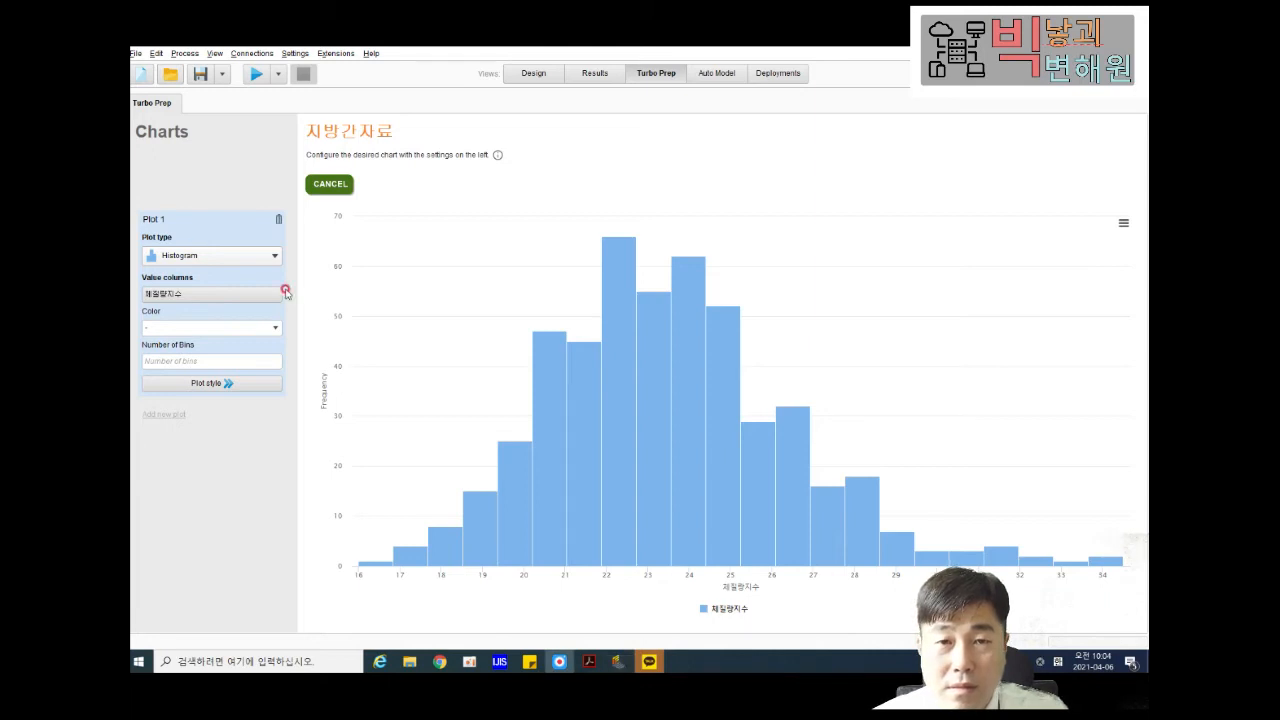
Change the plot to Scatter / Bubble with 체질량지수 as the value column, and clear its colour column.
click(186, 258)
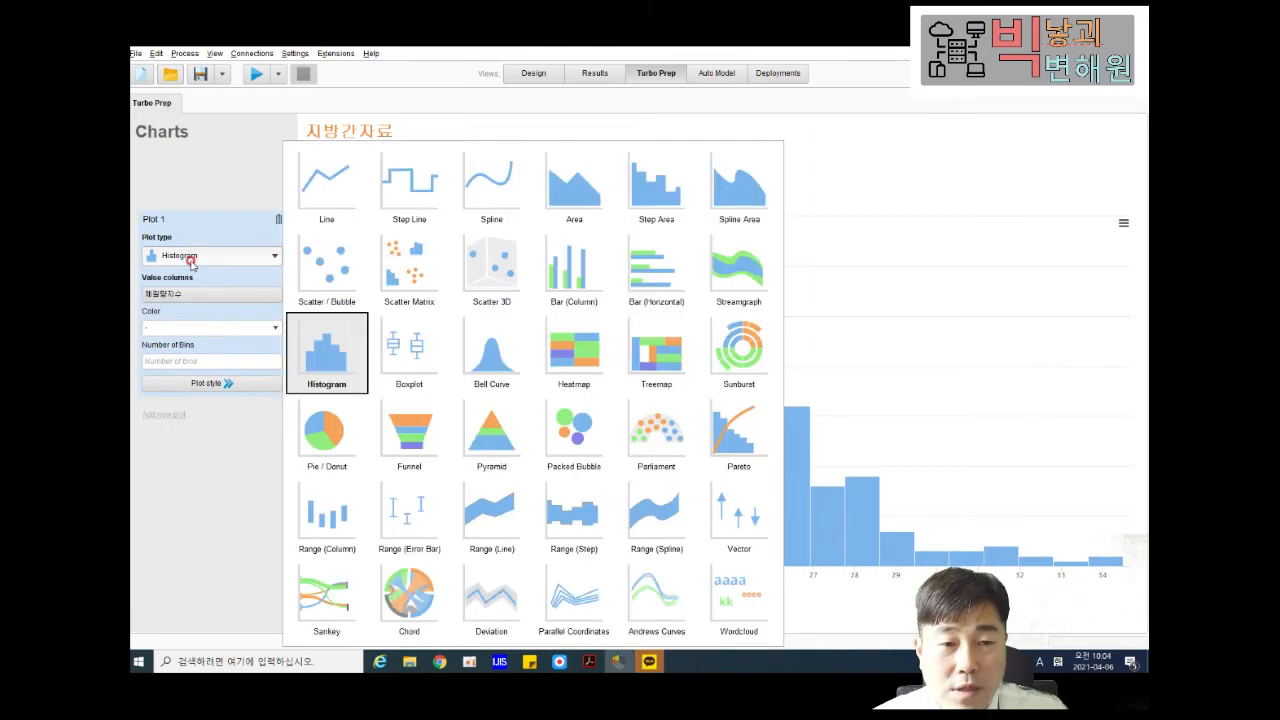
click(333, 279)
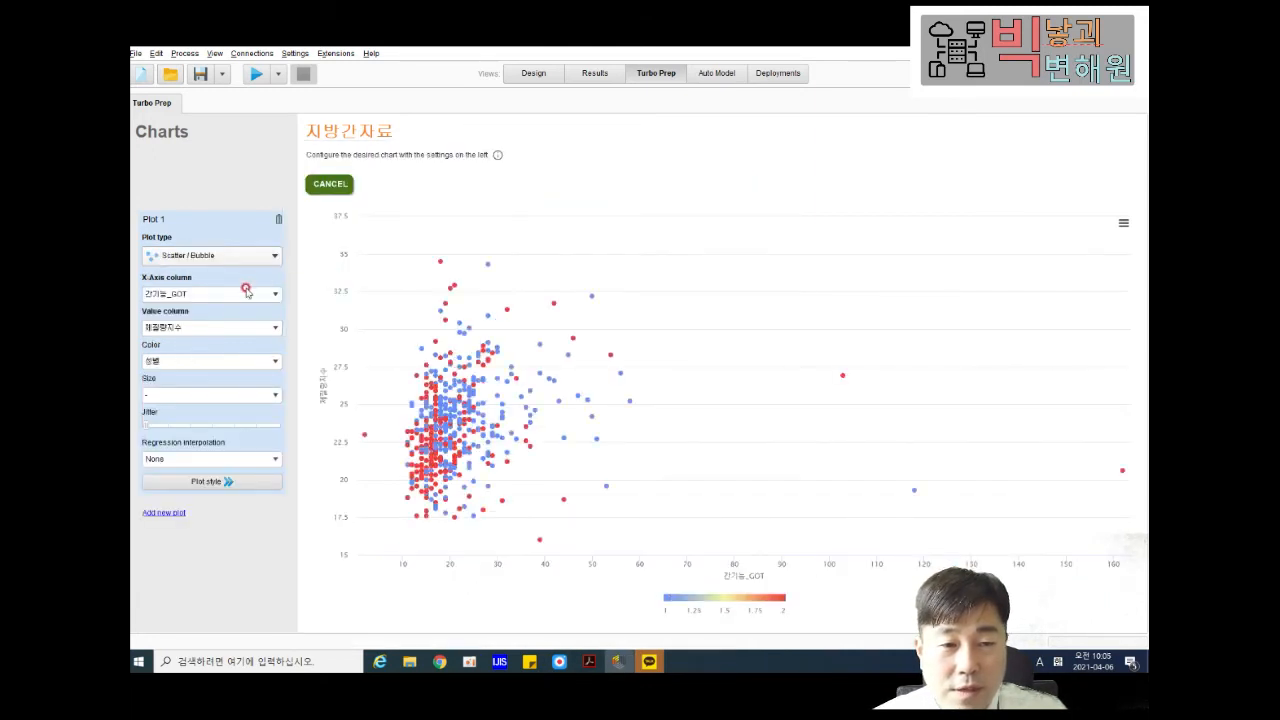
click(272, 329)
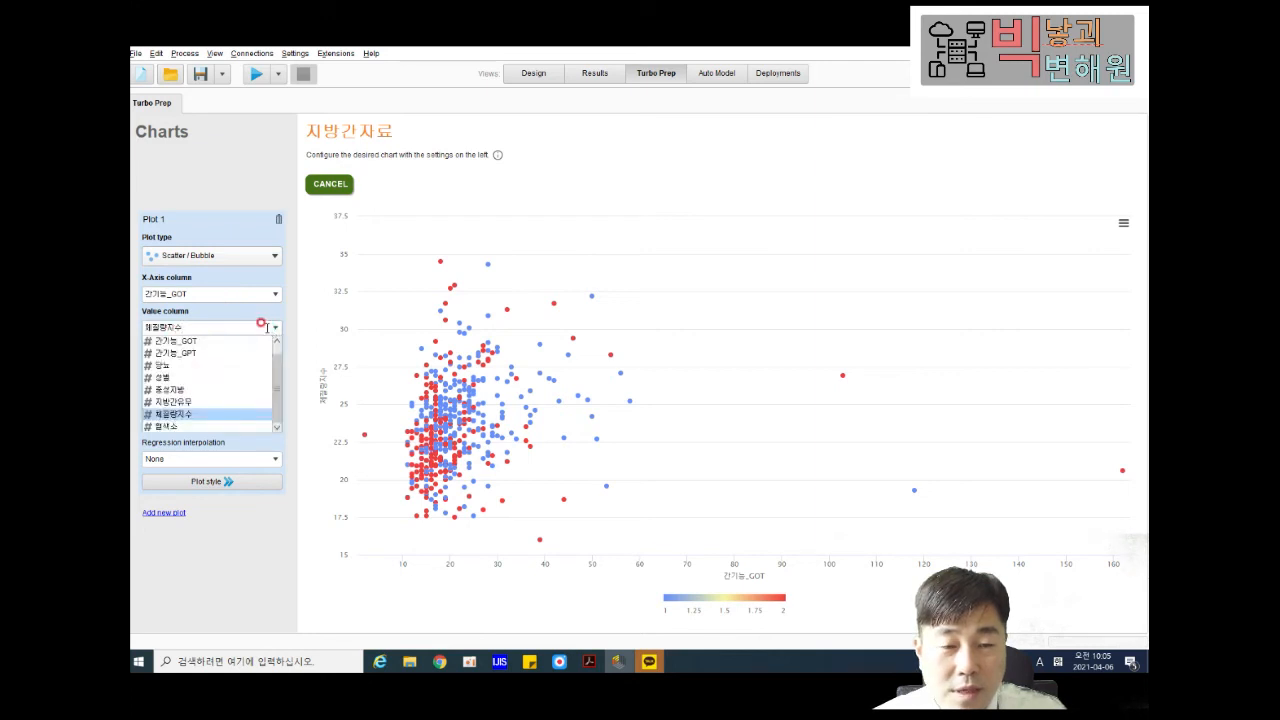
click(187, 413)
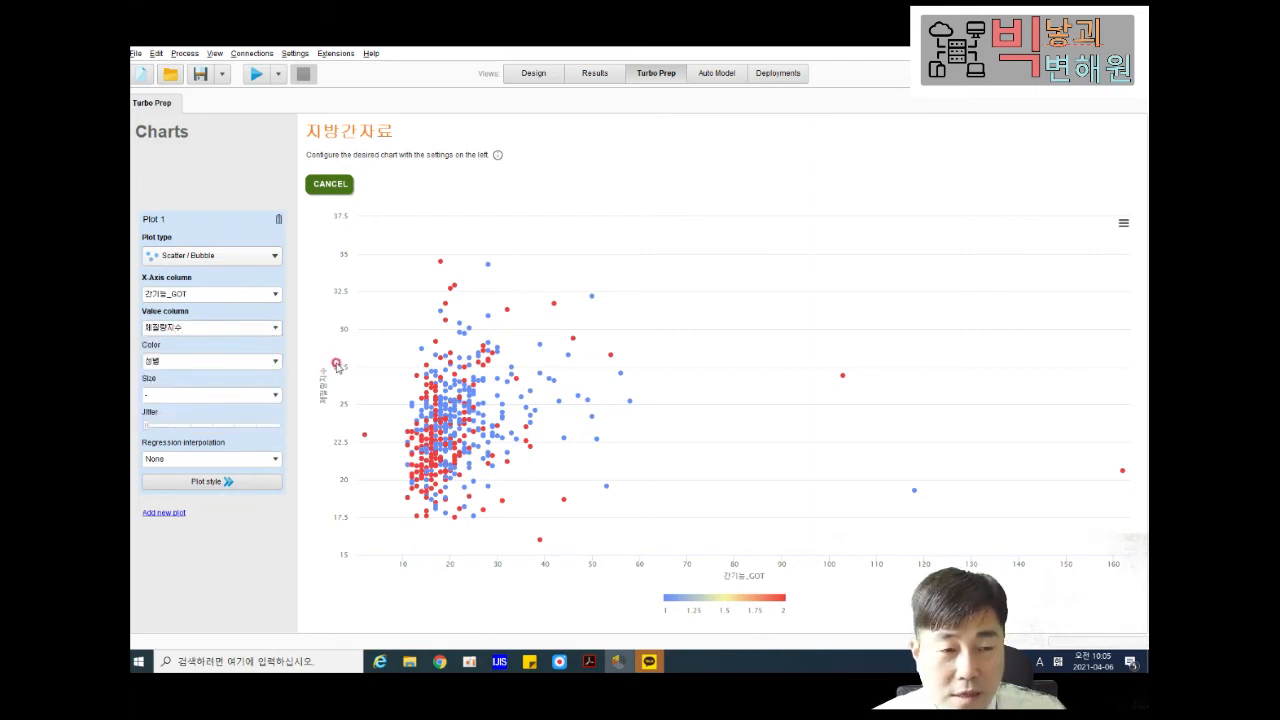
click(272, 361)
click(200, 375)
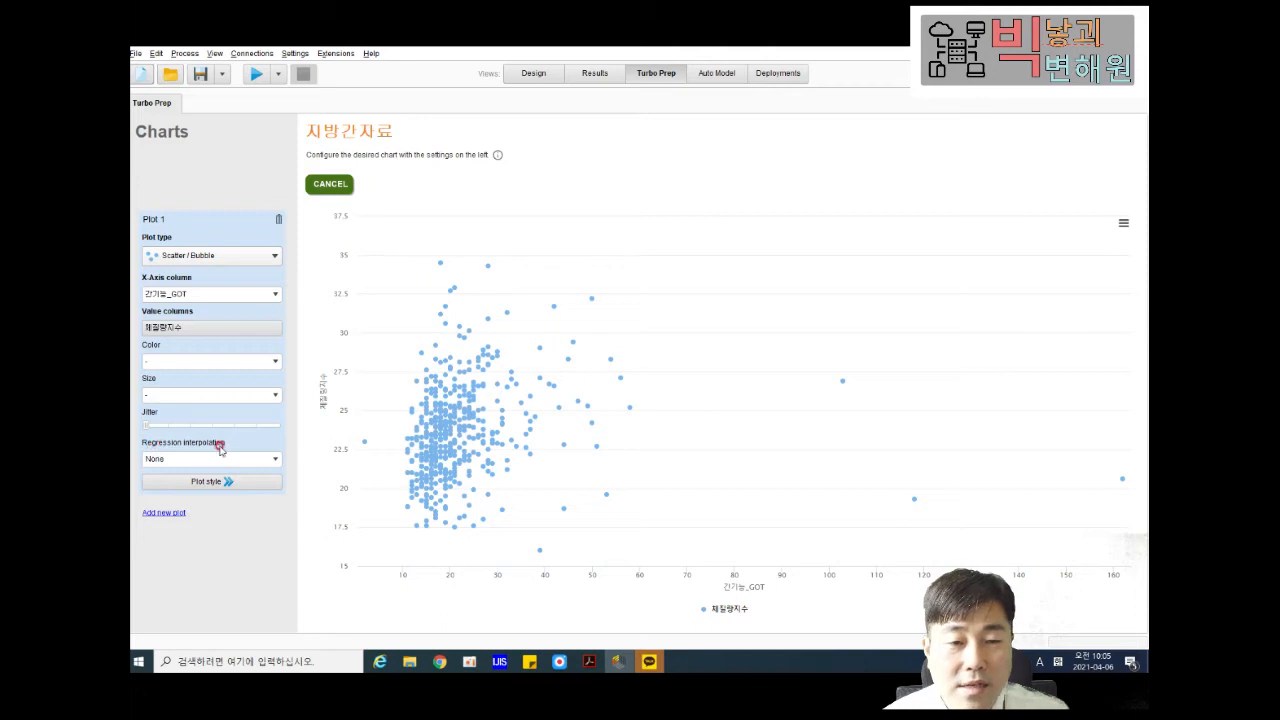
Compare the Linear and Loess regression interpolations on the scatter plot, ending with Loess.
click(252, 460)
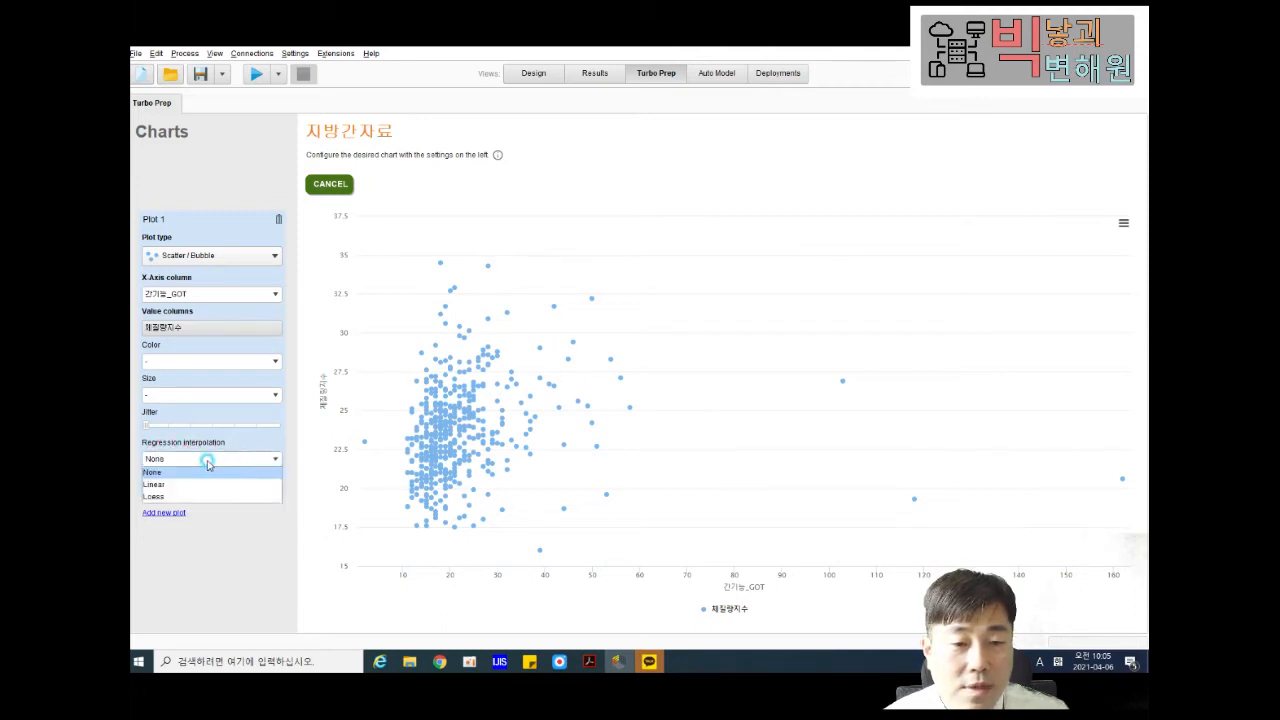
click(158, 484)
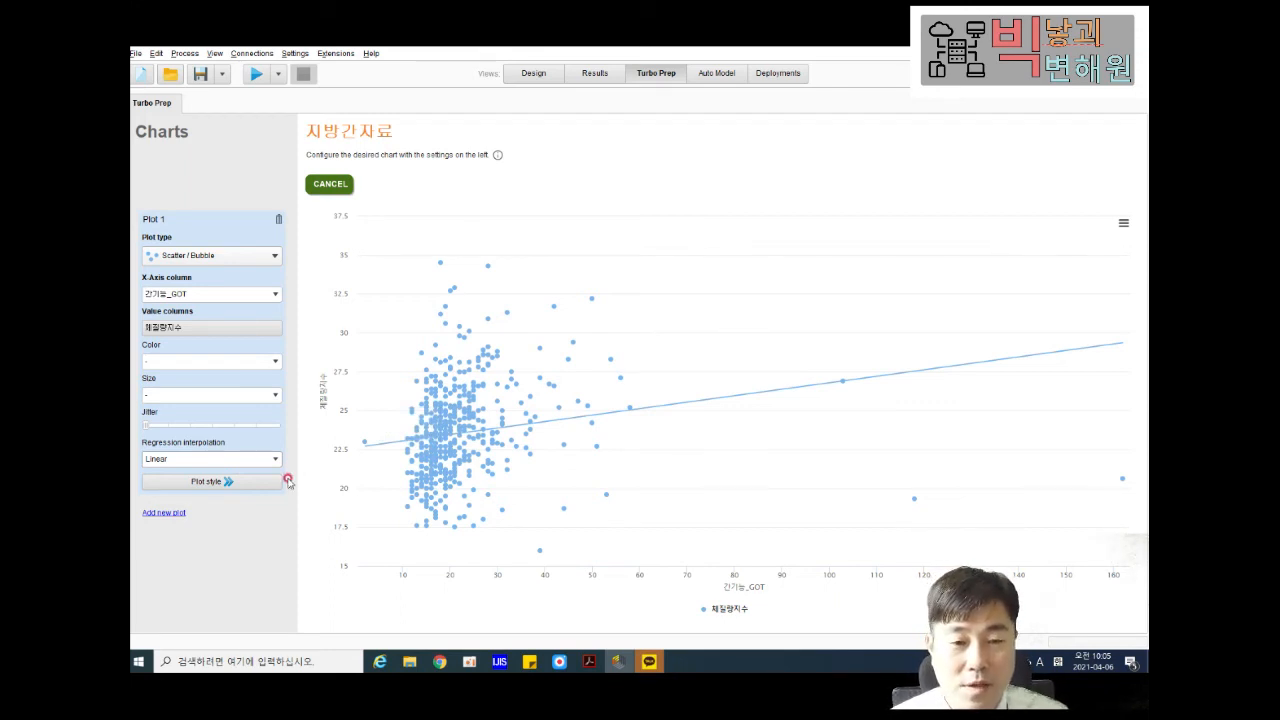
click(240, 459)
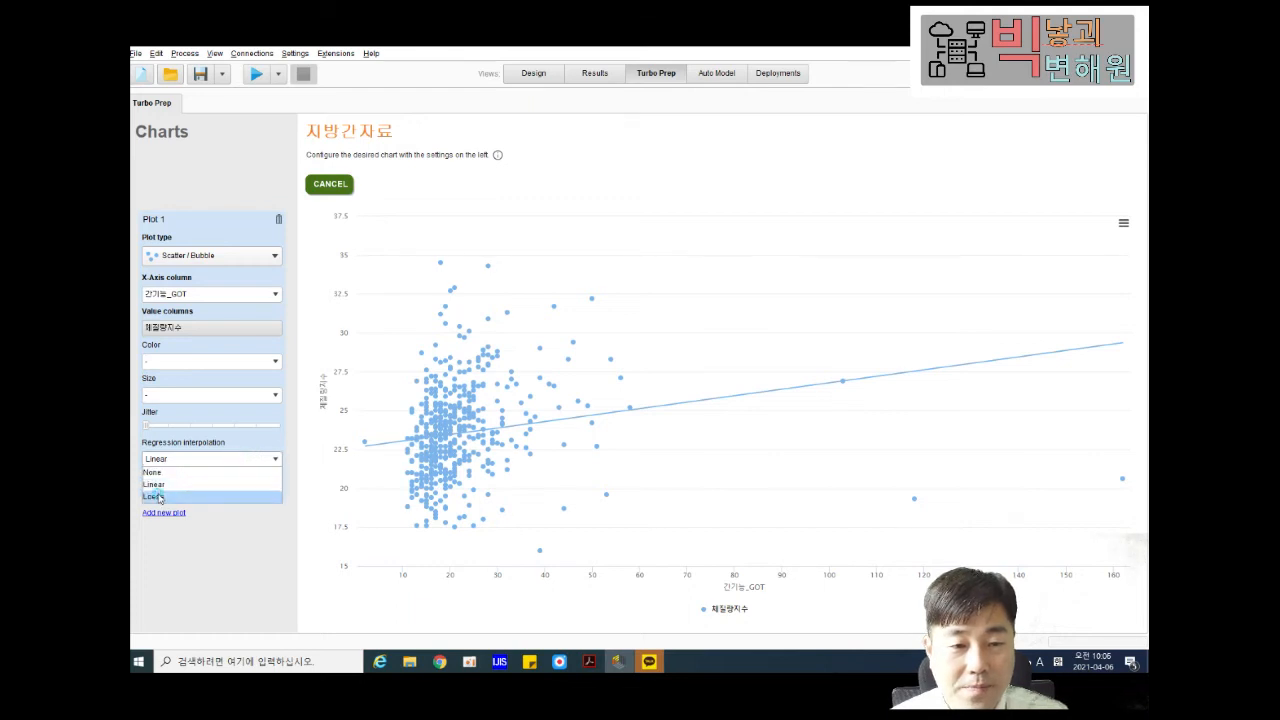
click(158, 490)
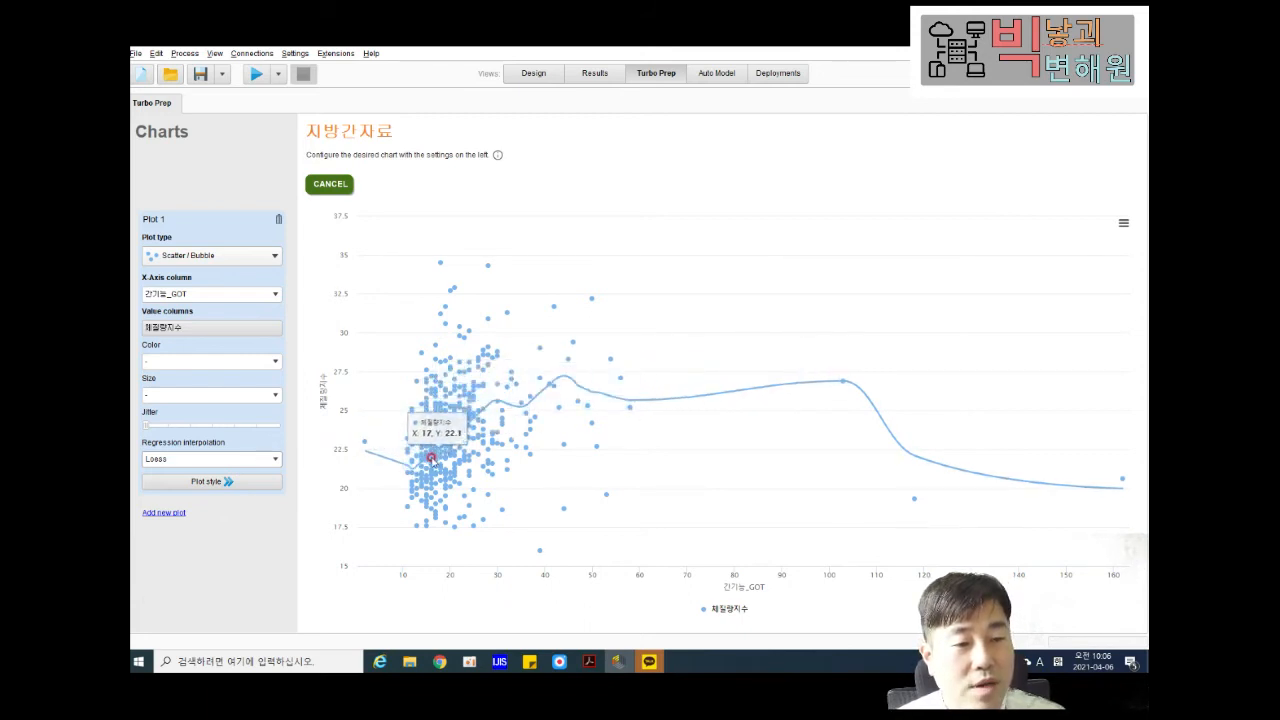
click(227, 463)
click(171, 484)
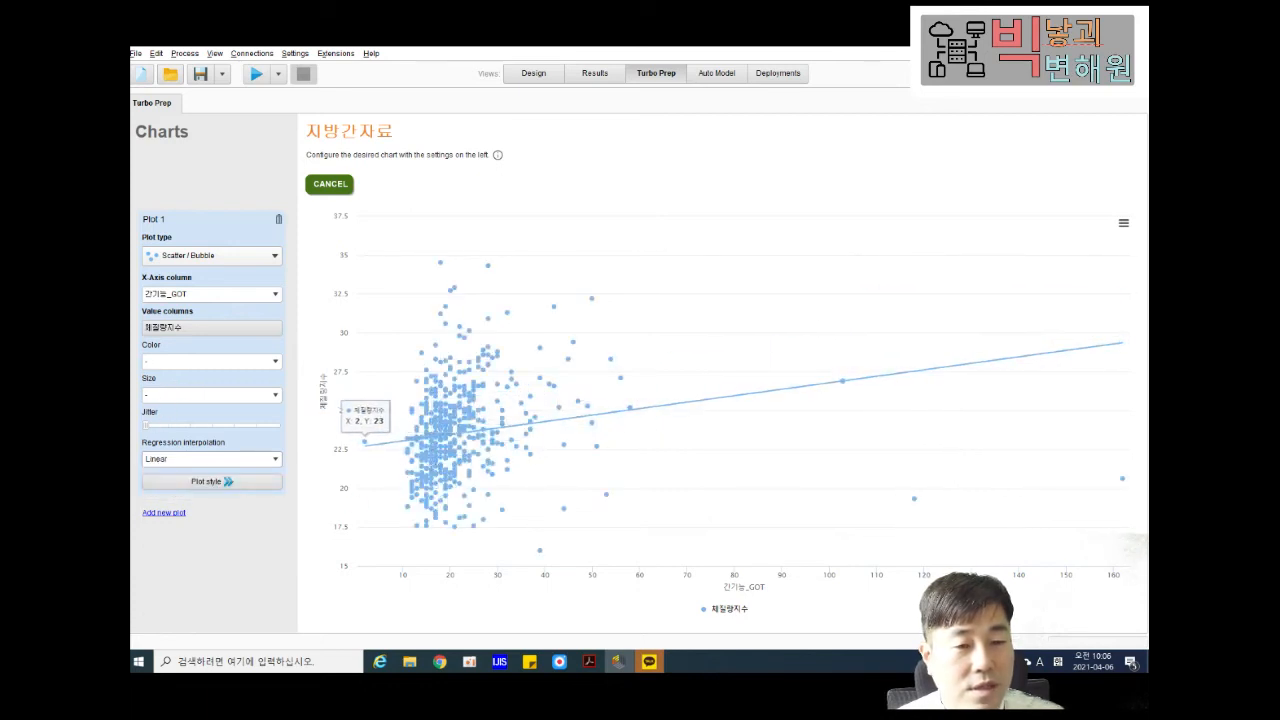
click(217, 462)
click(170, 496)
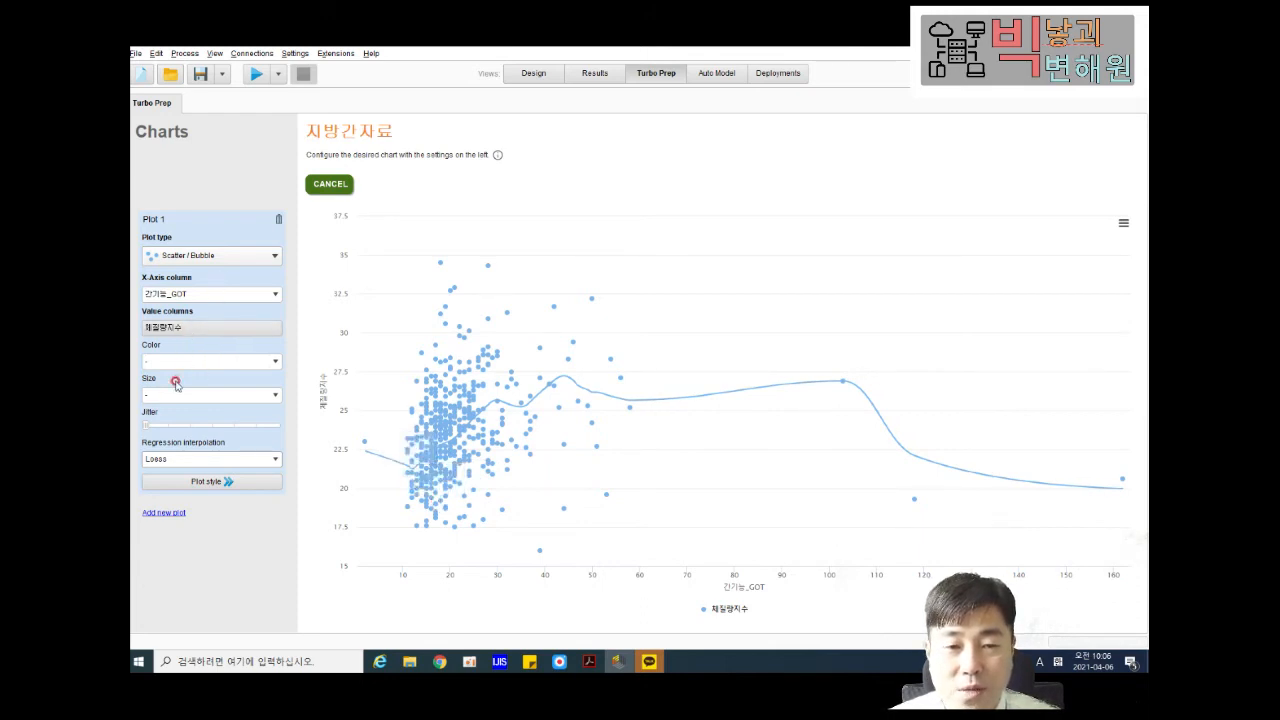
Colour the scatter points by 성별 and set the regression interpolation to Linear.
click(279, 363)
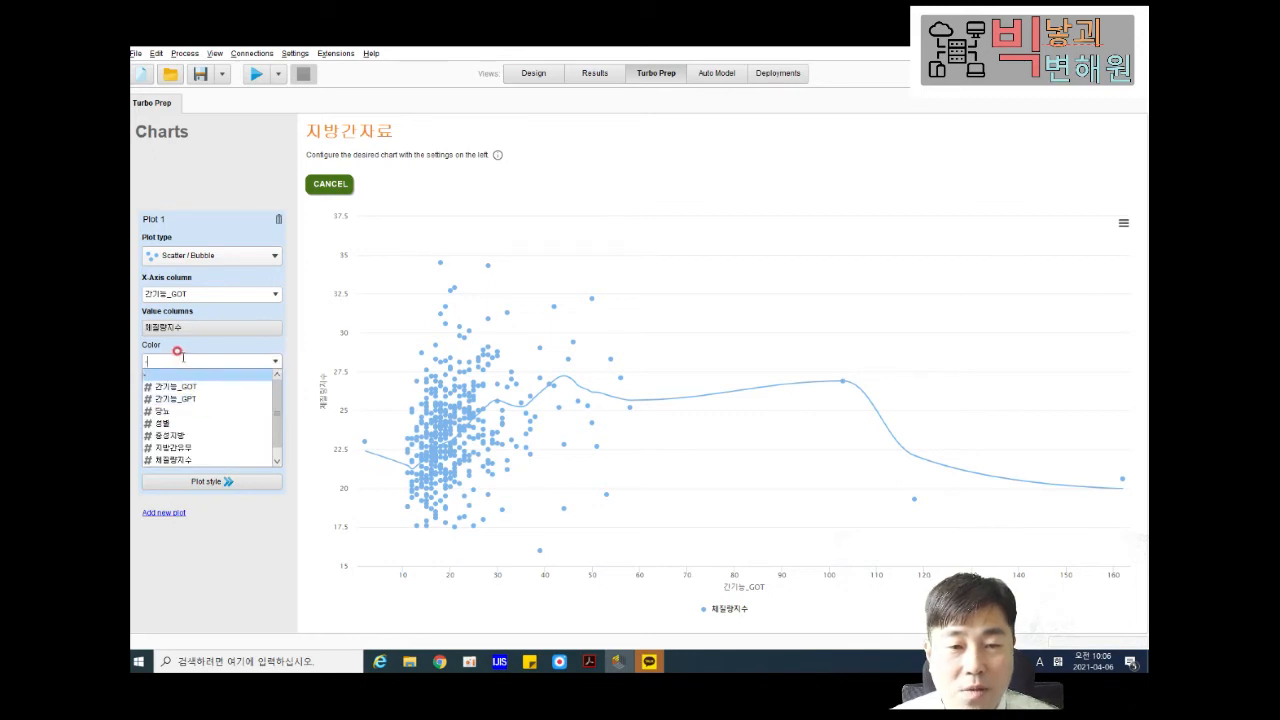
click(166, 424)
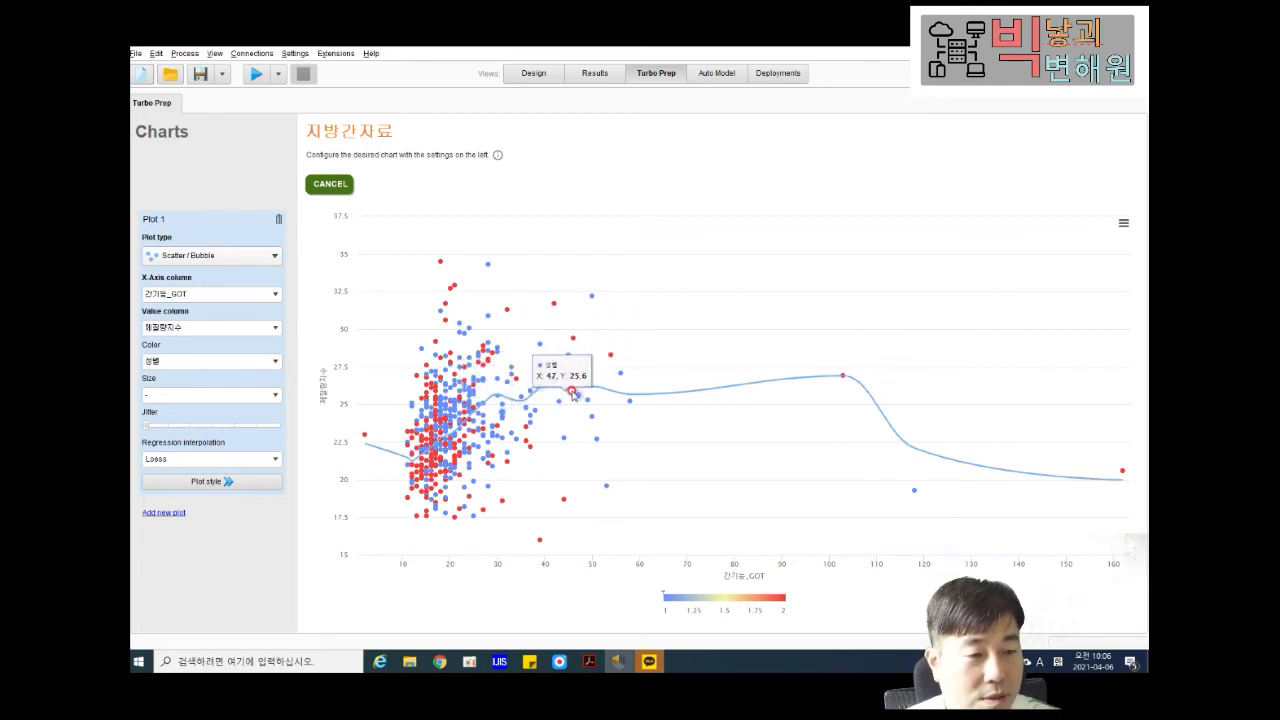
click(187, 462)
click(163, 487)
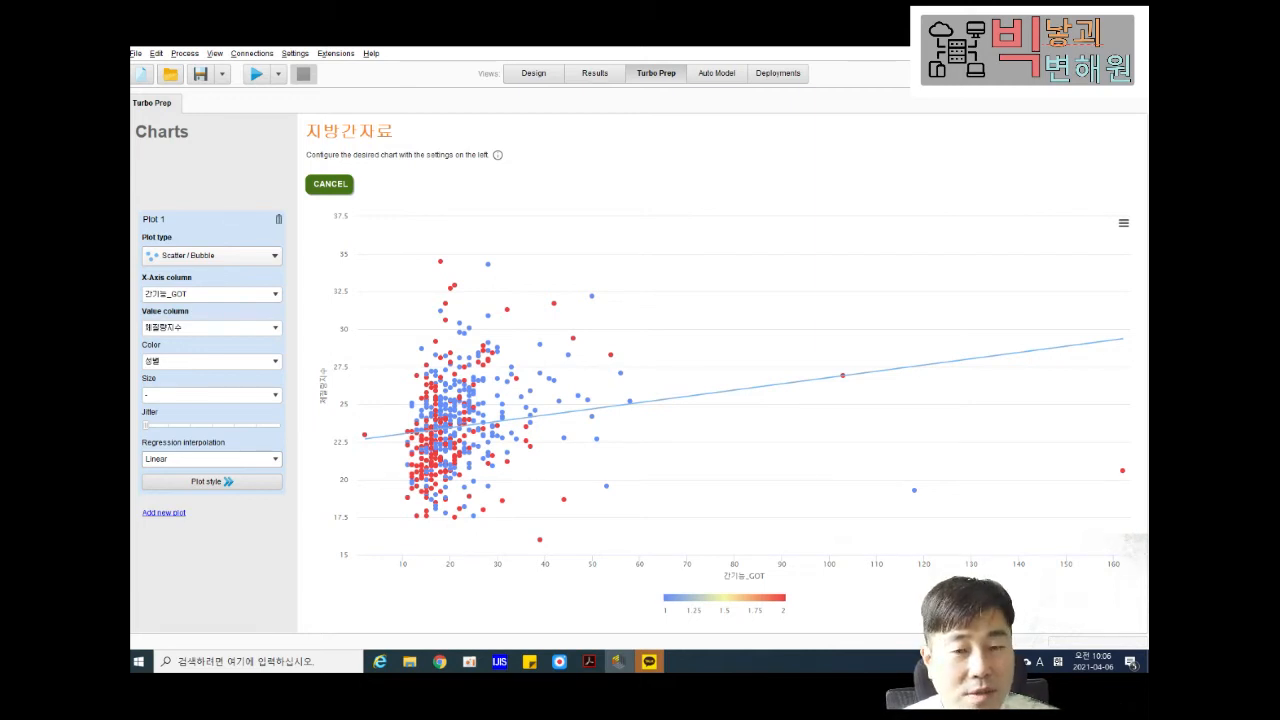
Export the scatter chart as a JPEG image named 지방간자료.jpeg to the Desktop.
click(1122, 221)
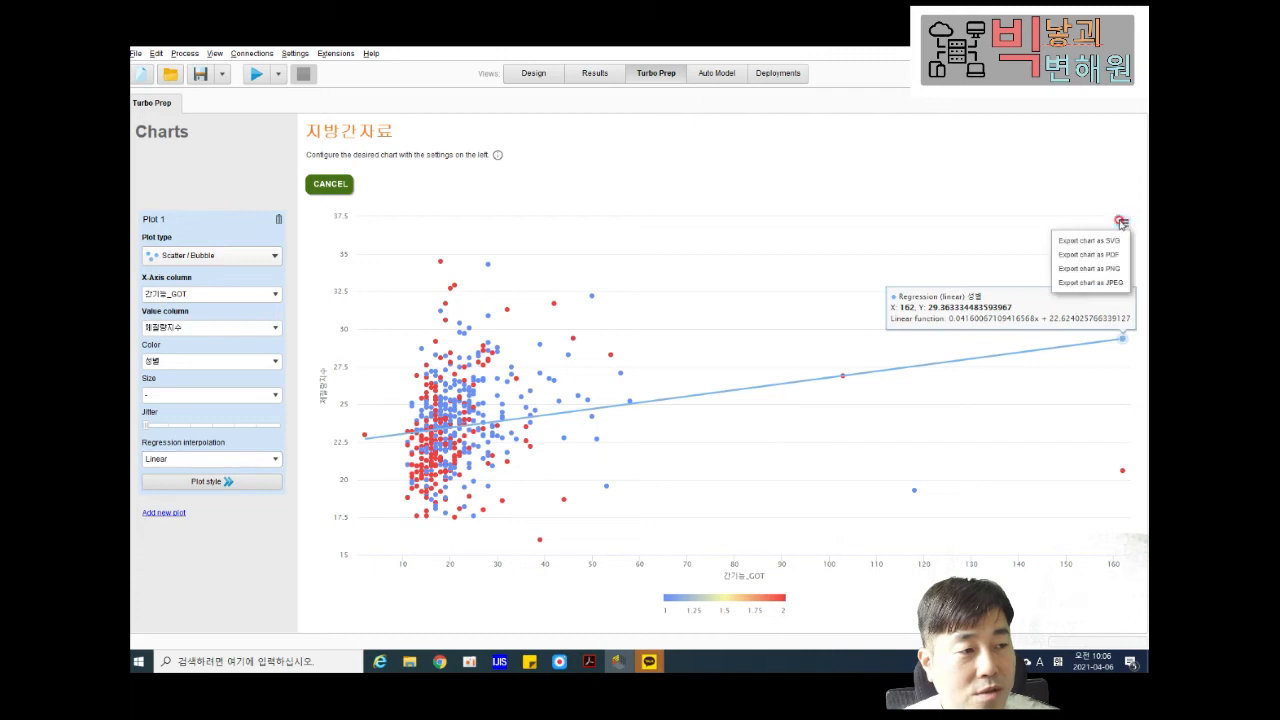
click(1115, 283)
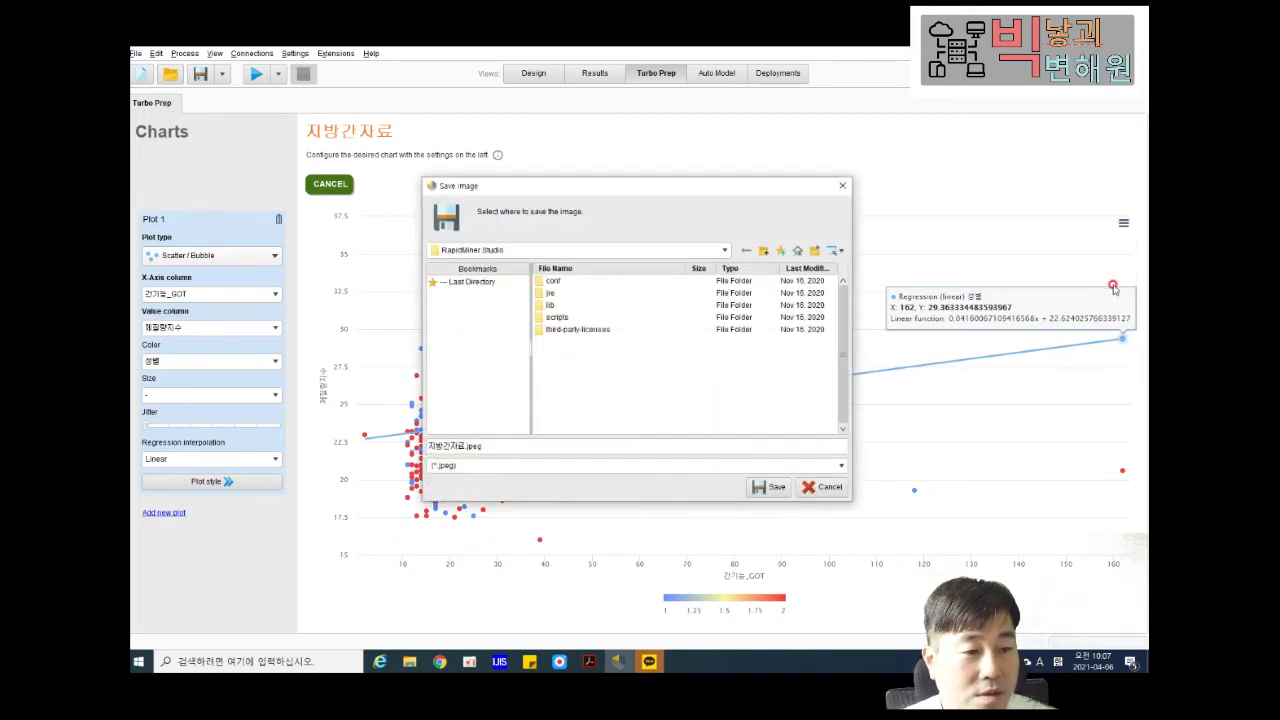
click(726, 252)
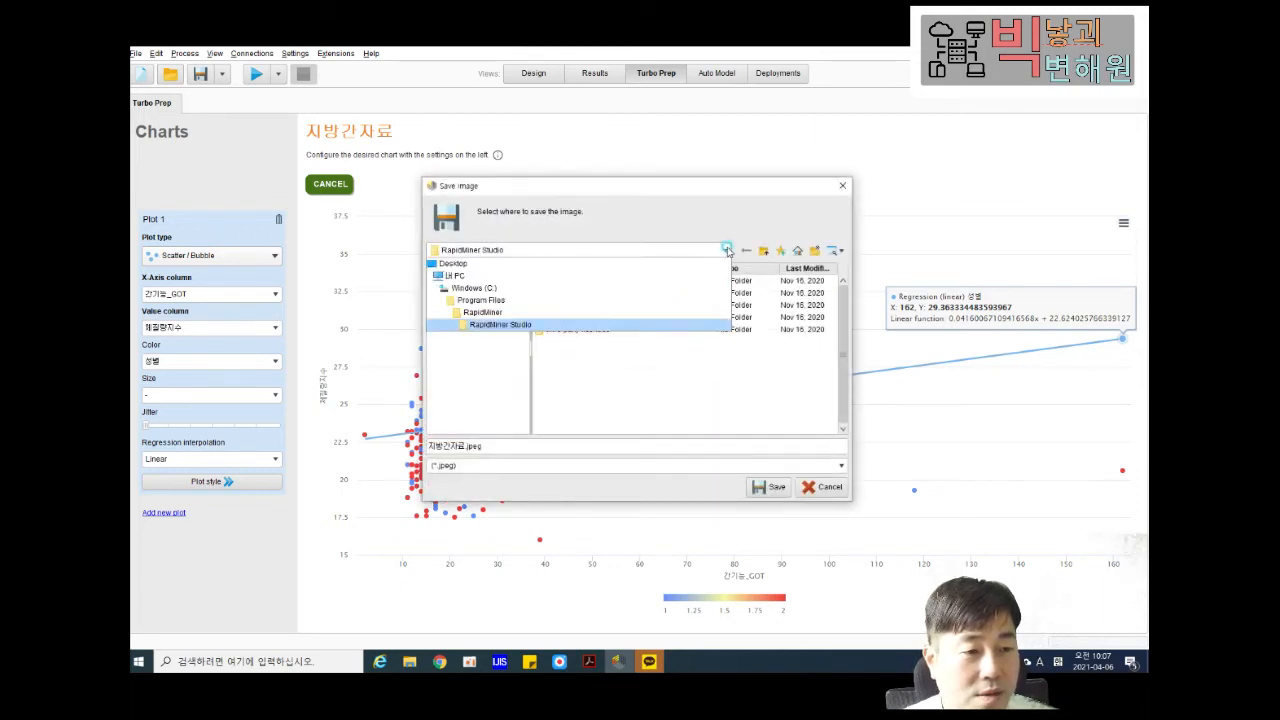
click(537, 258)
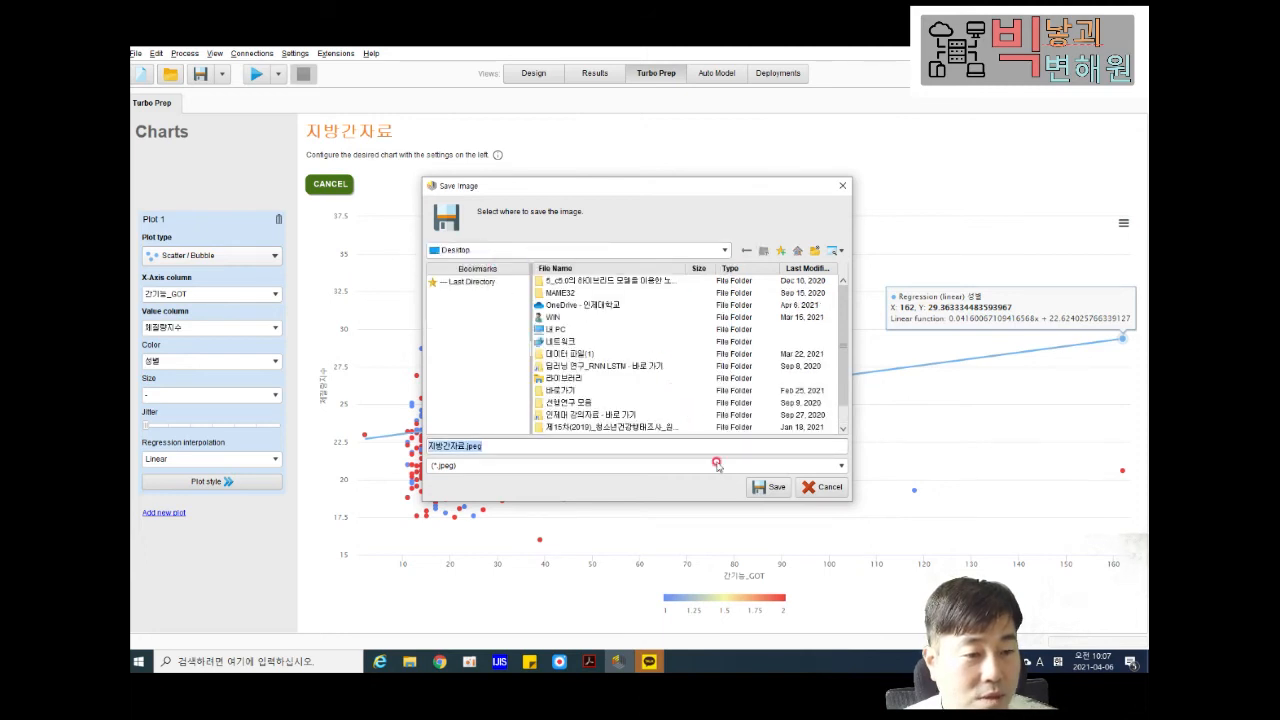
click(757, 487)
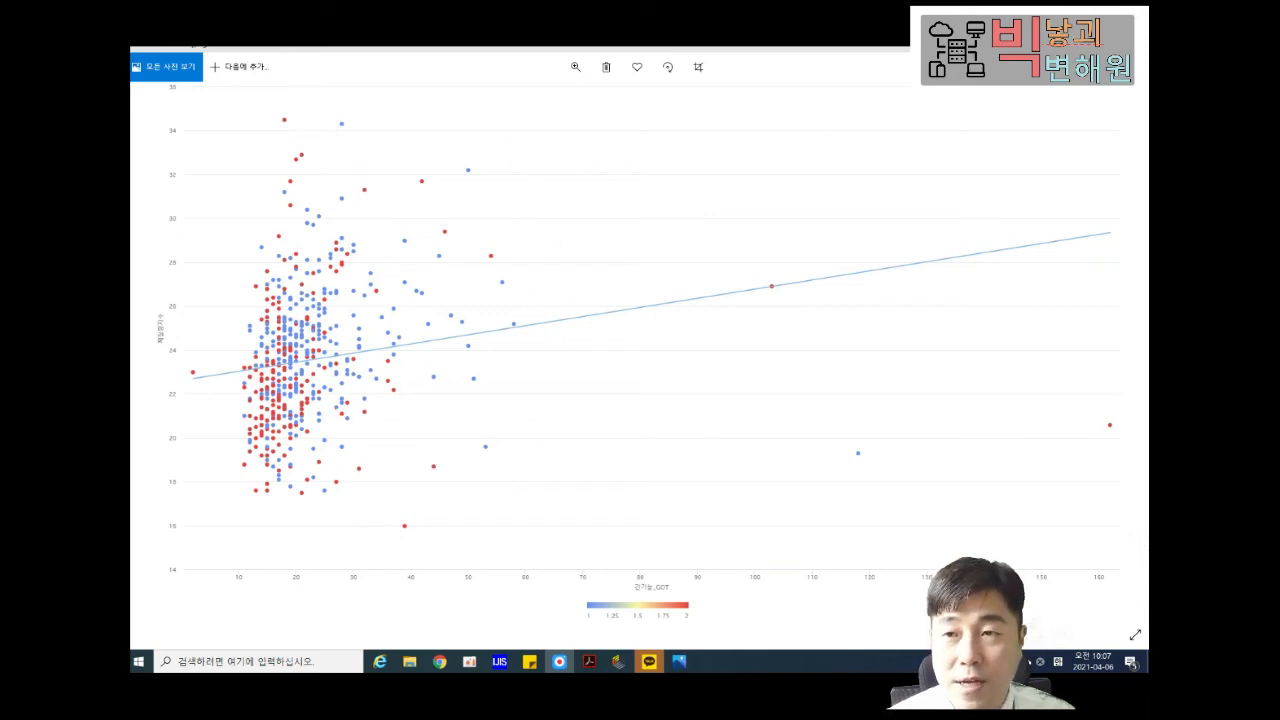
Close the exported chart image and open the chart's export format options.
key(alt+F4)
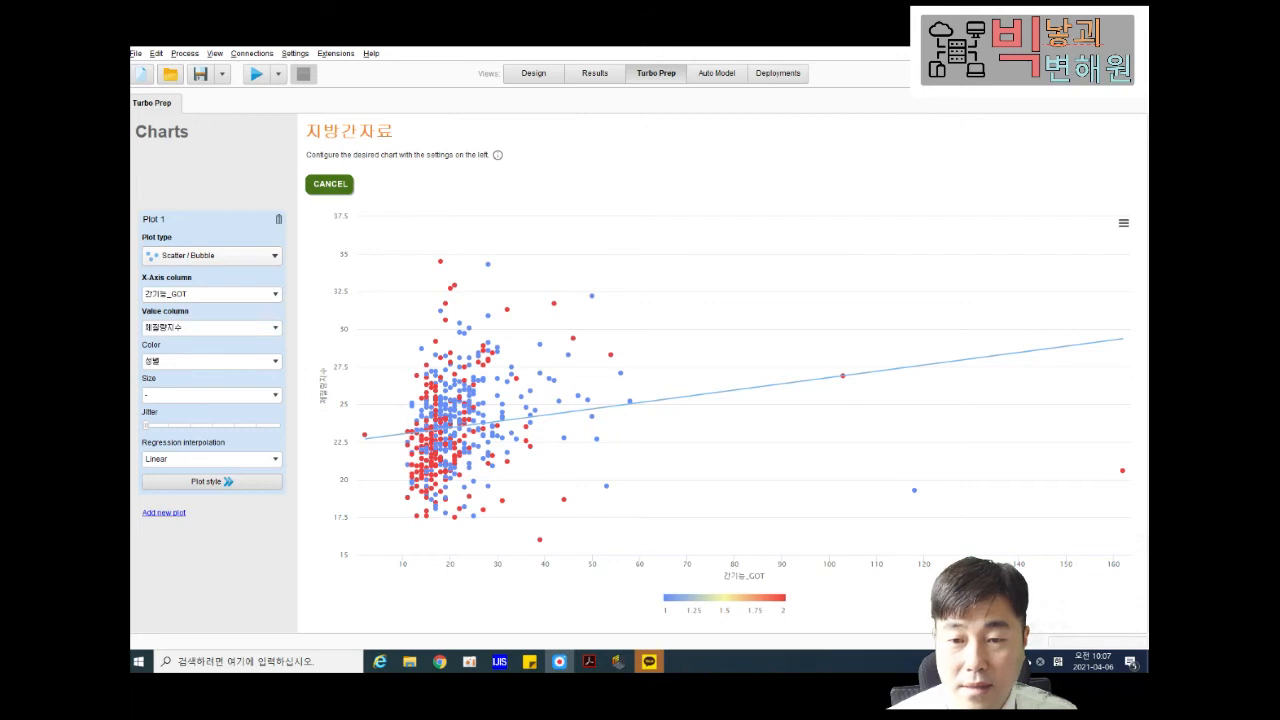
click(1123, 223)
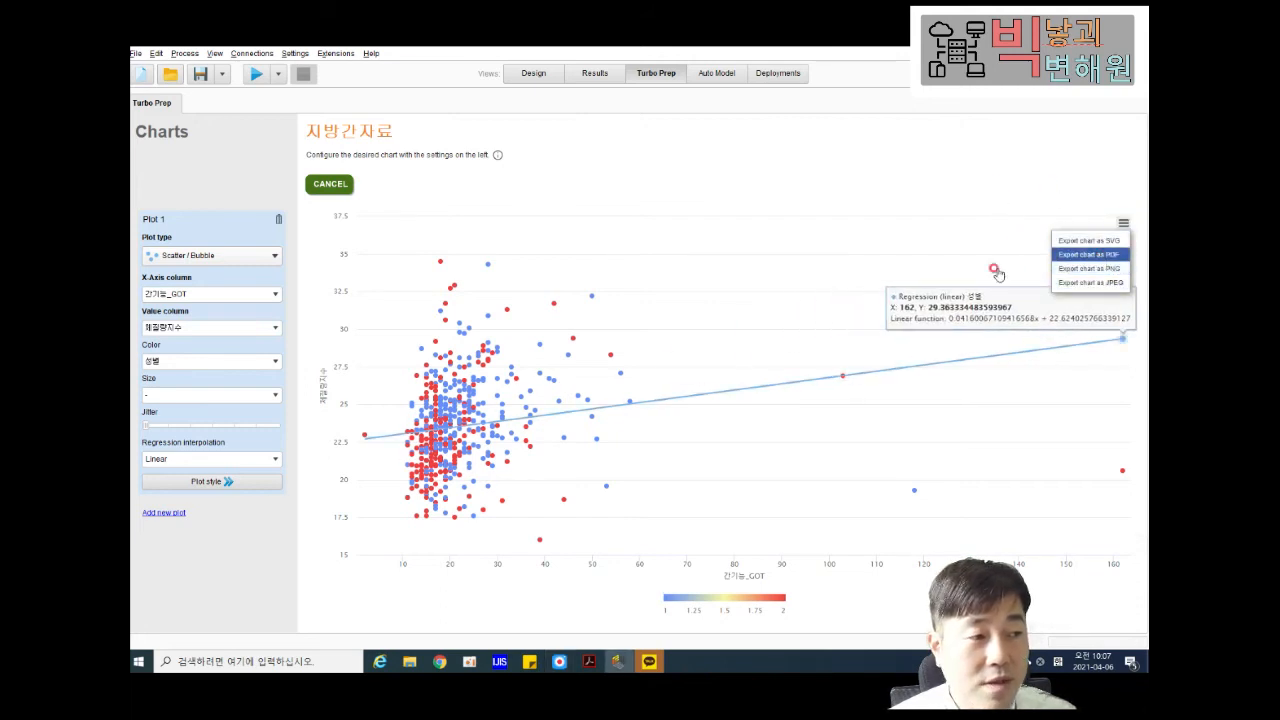
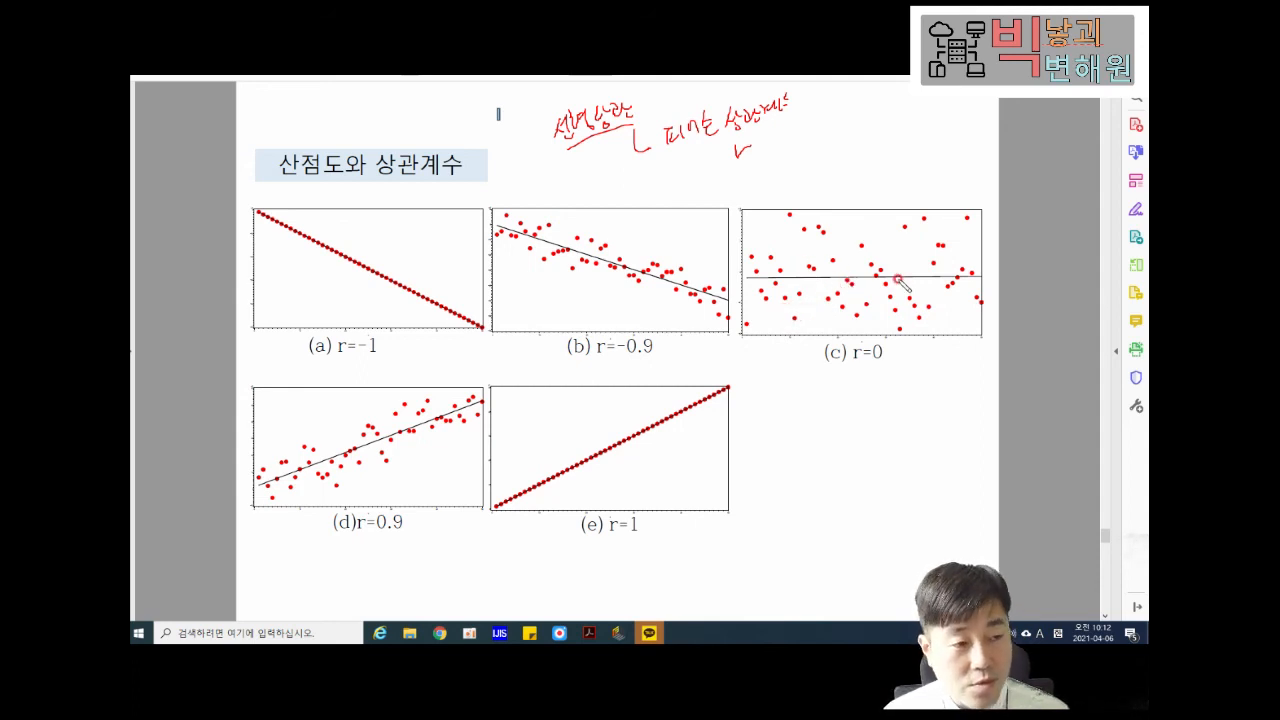
Sketch a wavy curve over the r=0 scatter plot, clear the pen marks and view the correlation matrix process slide.
mouse_move(770, 306)
mouse_down()
mouse_move(808, 244)
mouse_move(860, 287)
mouse_move(907, 251)
mouse_move(968, 276)
mouse_up()
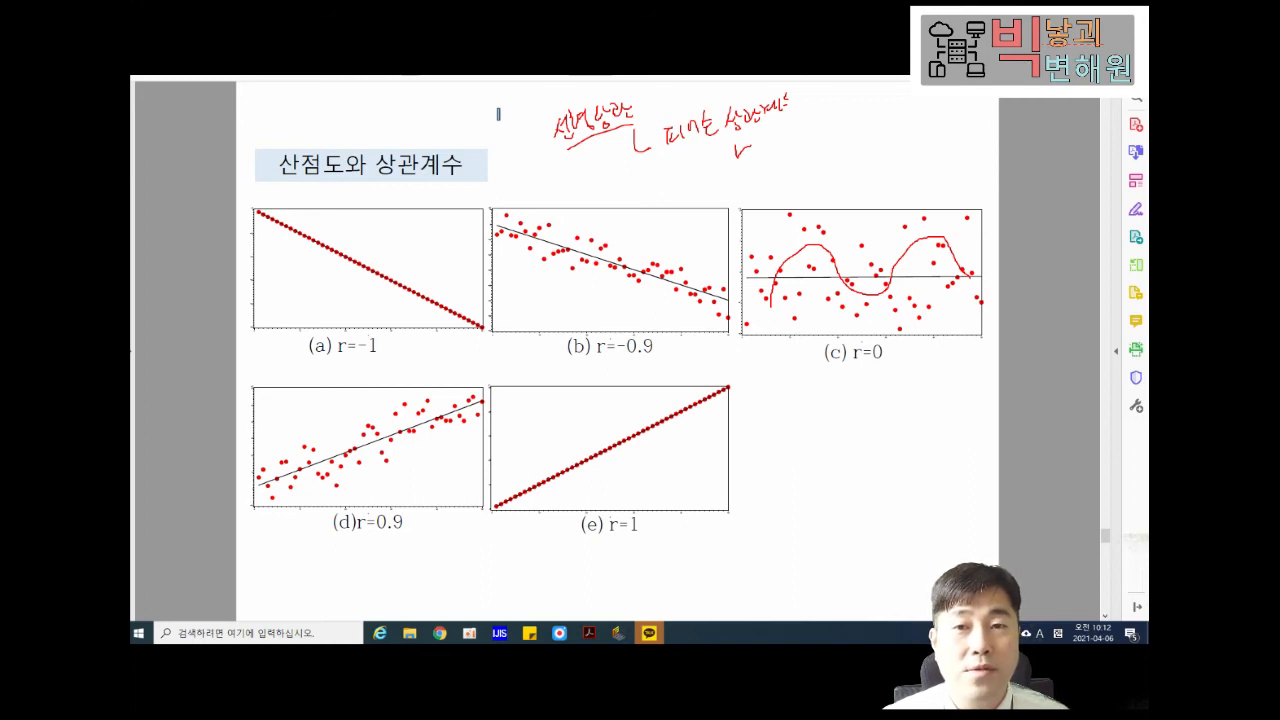
key(Escape)
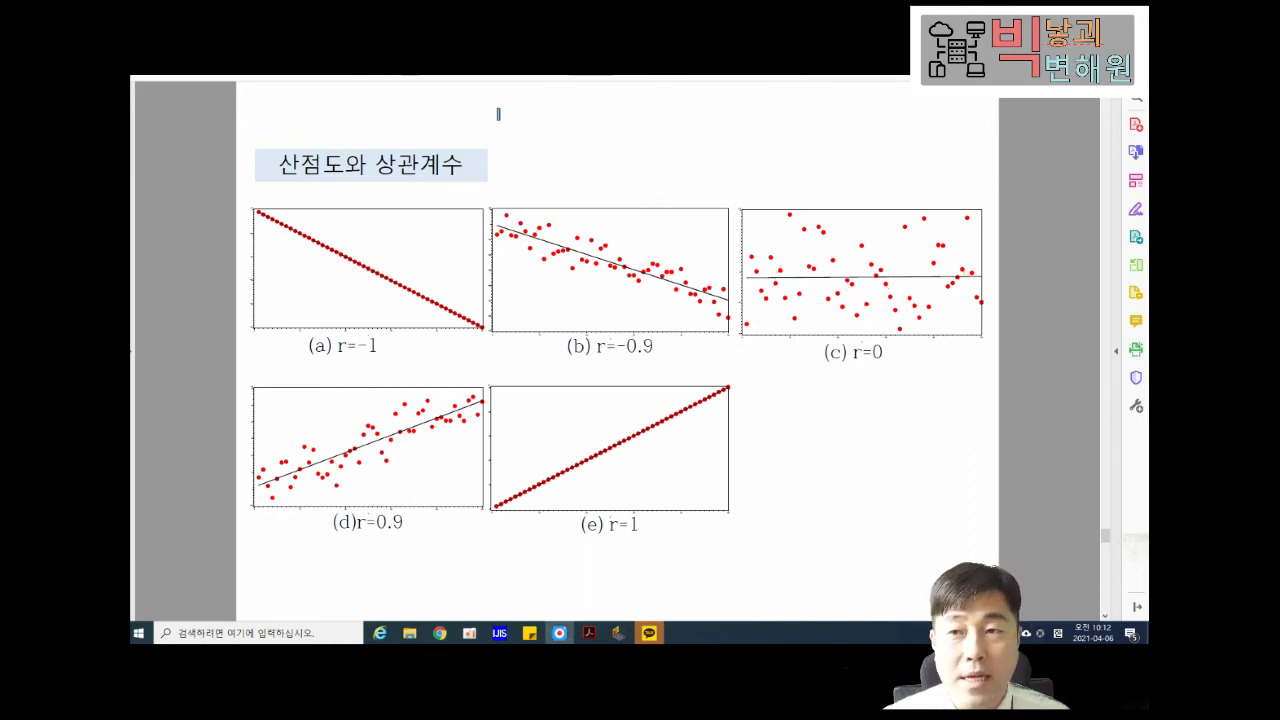
key(Page_Down)
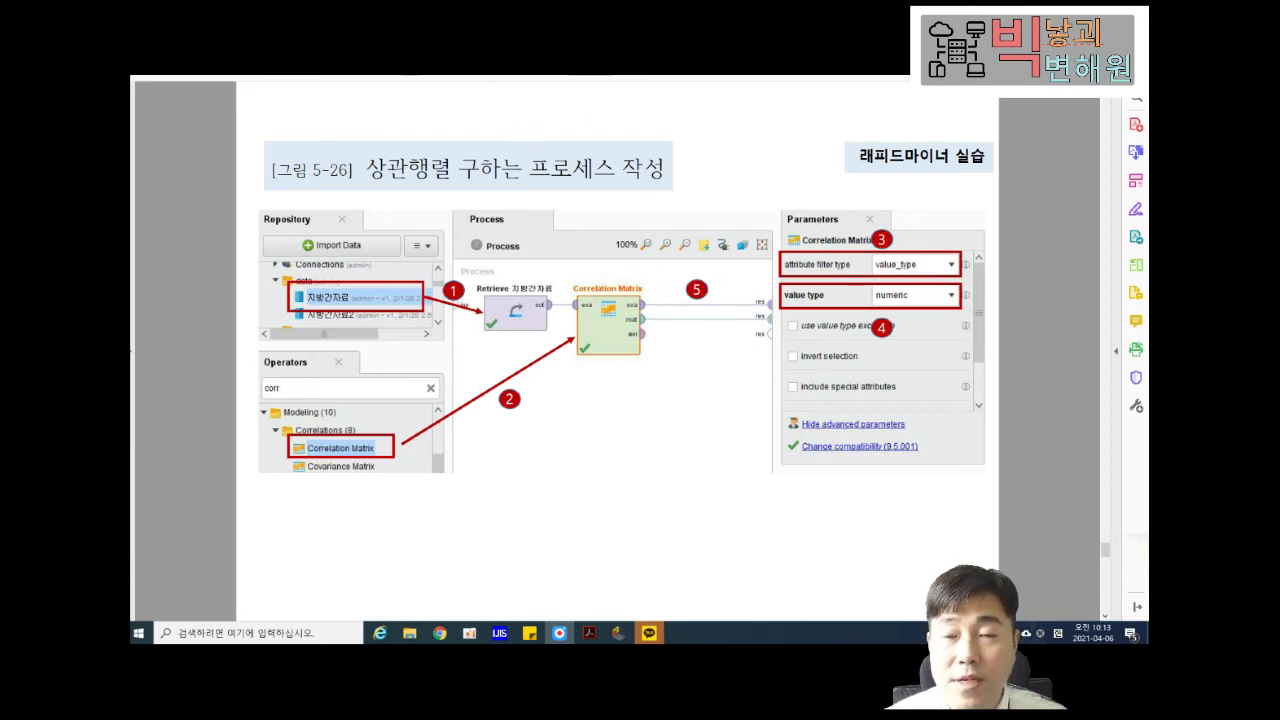
Switch to RapidMiner and open the data file folder in the DATA SCIENCE repository to reach 지방간자료.xls.
key(alt+Tab)
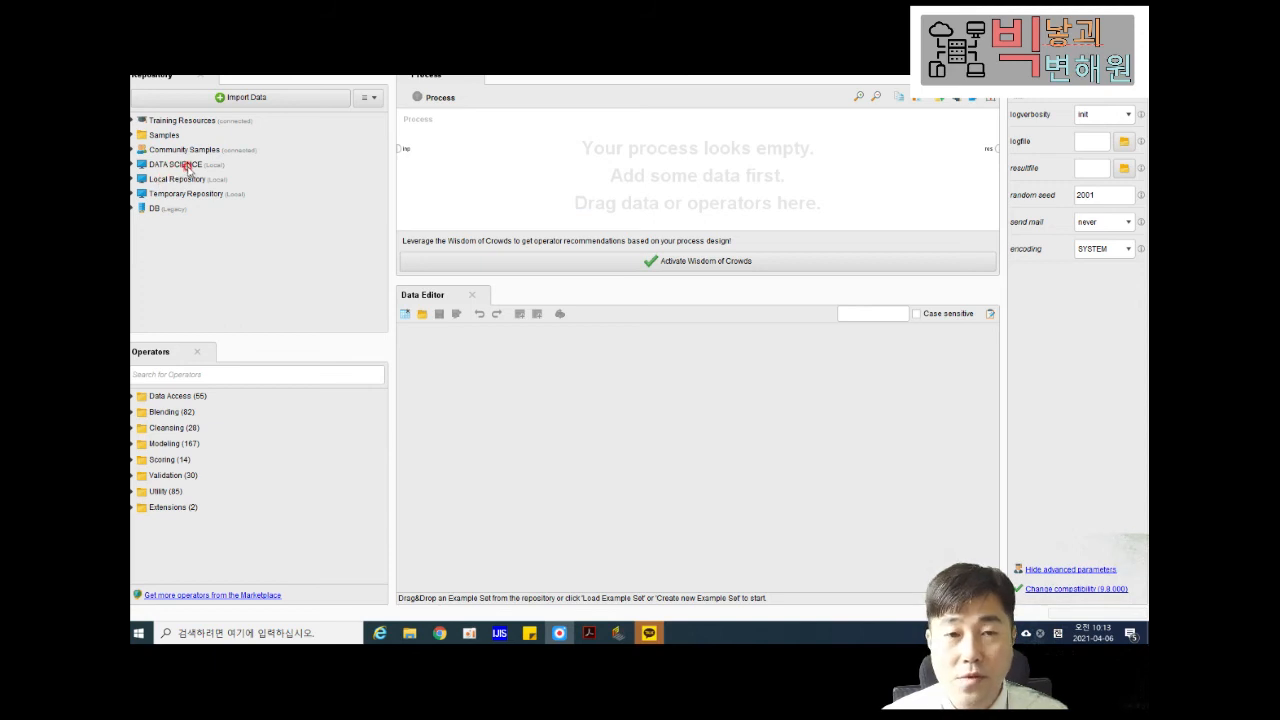
double_click(185, 166)
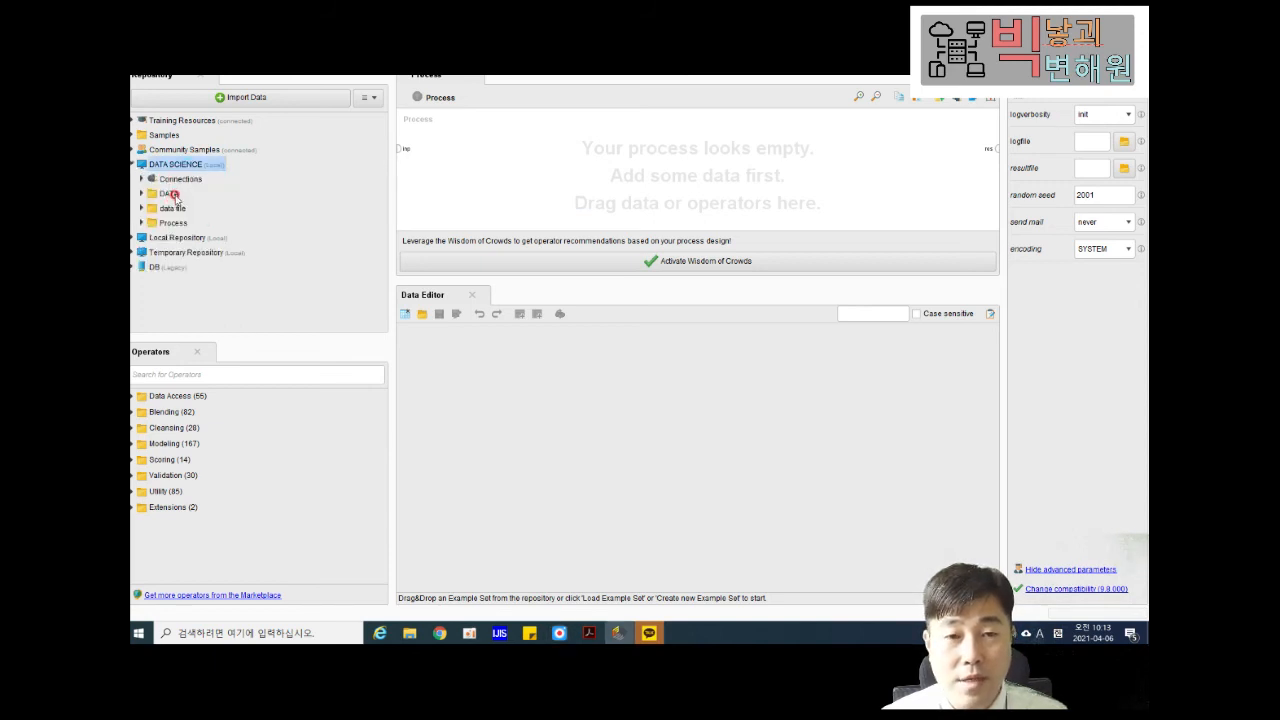
double_click(175, 210)
scroll(274, 246, down, 3)
scroll(274, 246, down, 2)
Try to add 지방간자료.xls from the repository to the process and delete the inserted operator.
drag(195, 277, 474, 156)
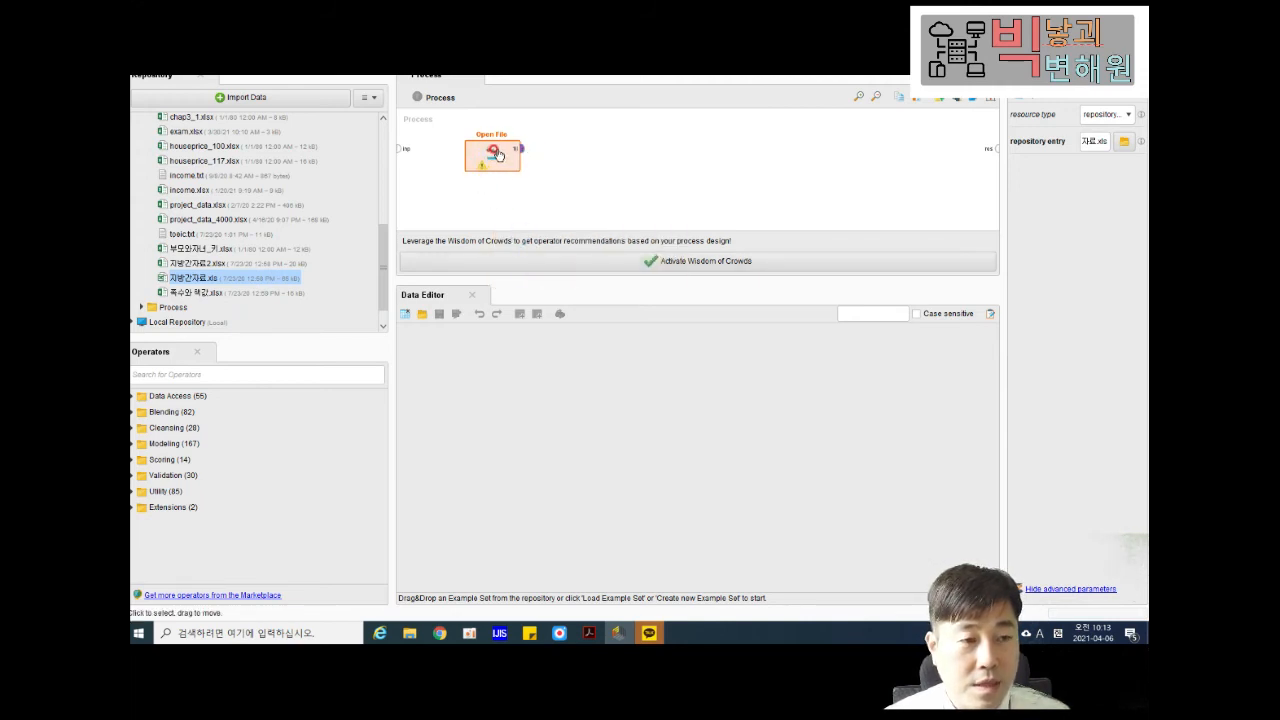
right_click(493, 152)
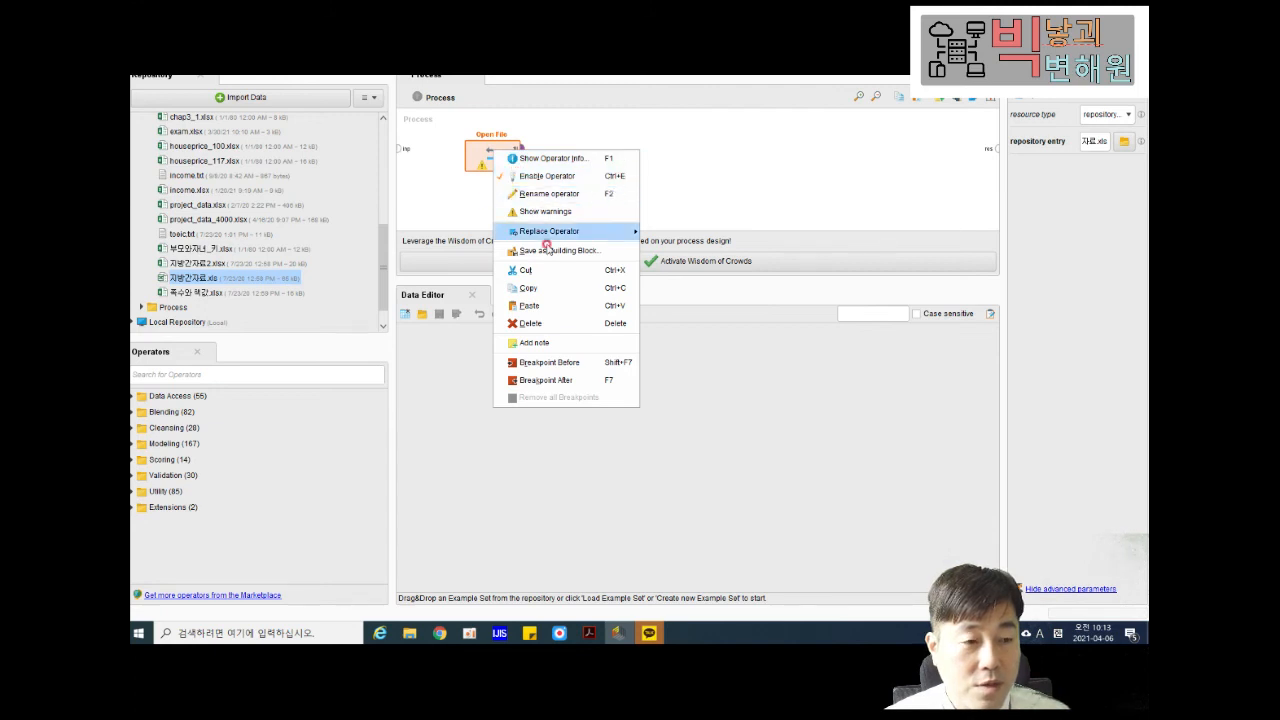
click(530, 323)
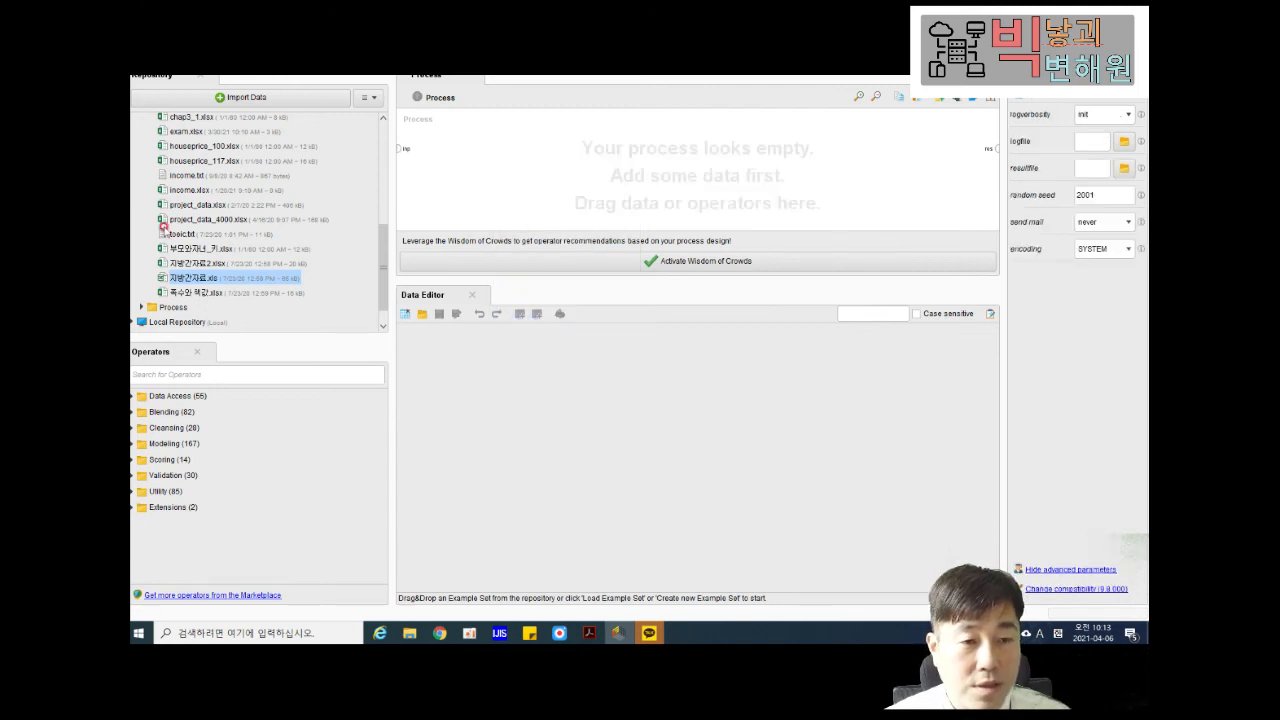
Search the operators for "ret" and add a Retrieve operator to the process.
click(212, 374)
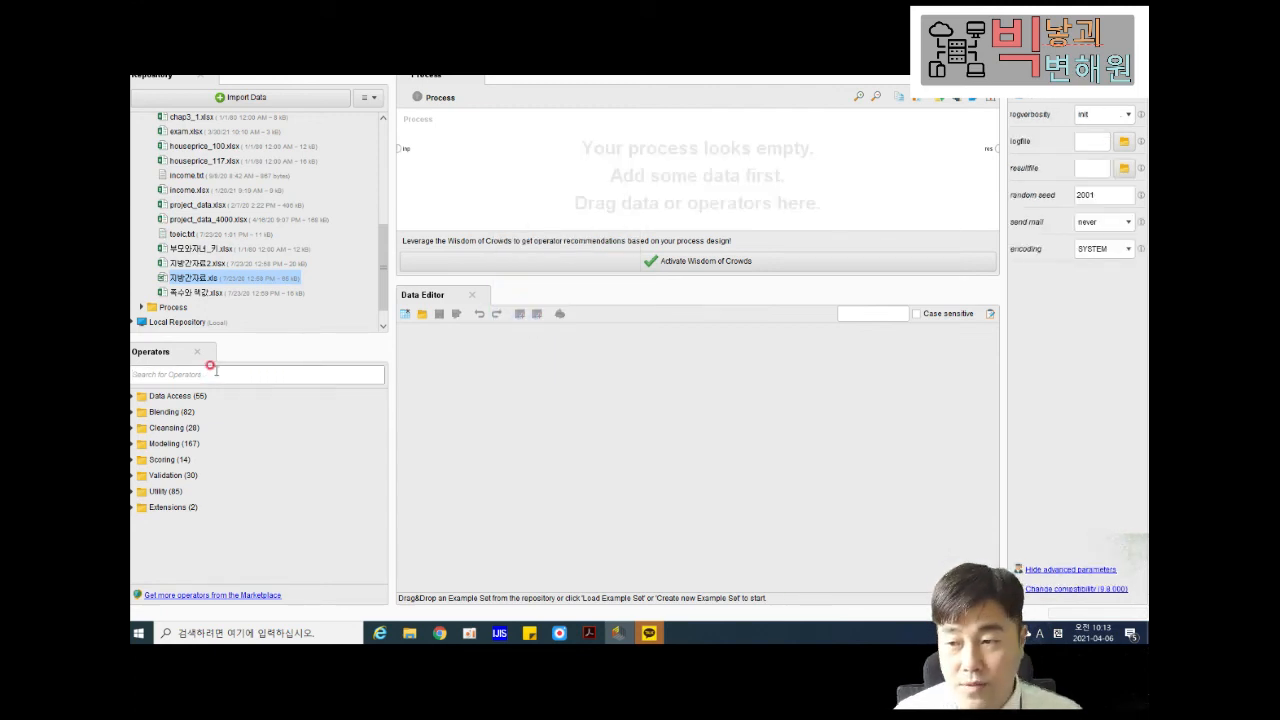
text(ret)
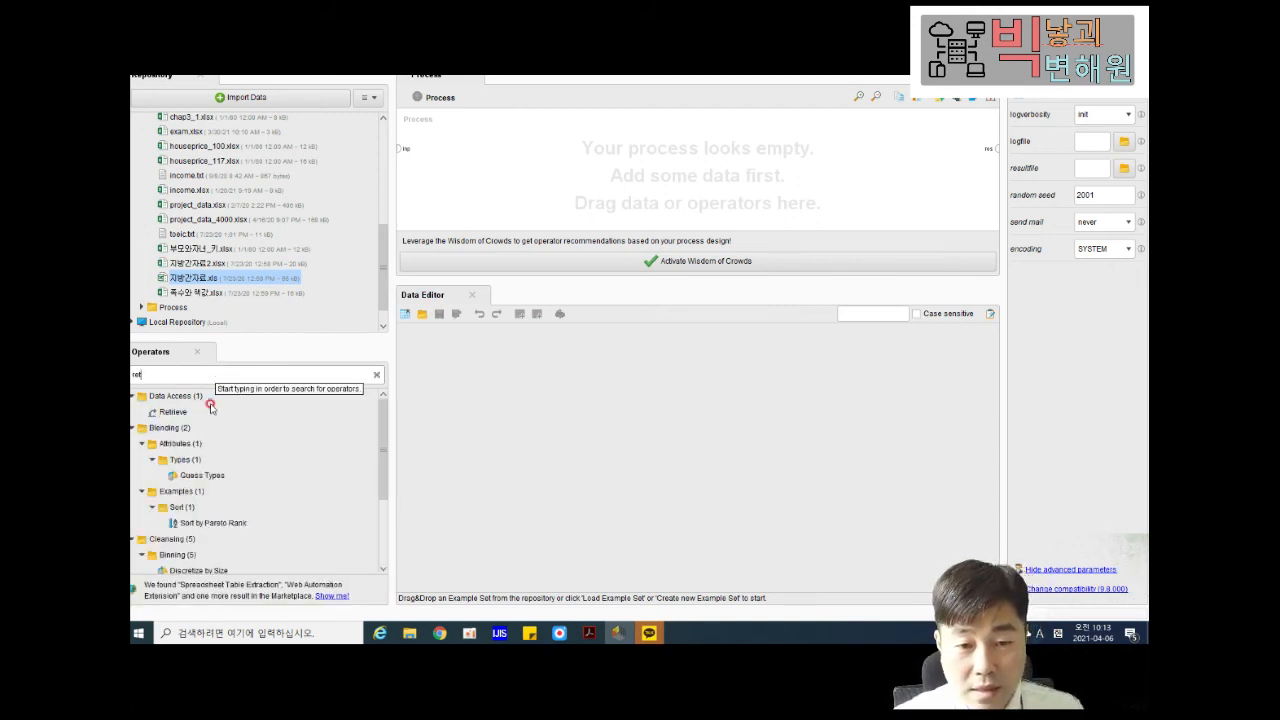
click(178, 413)
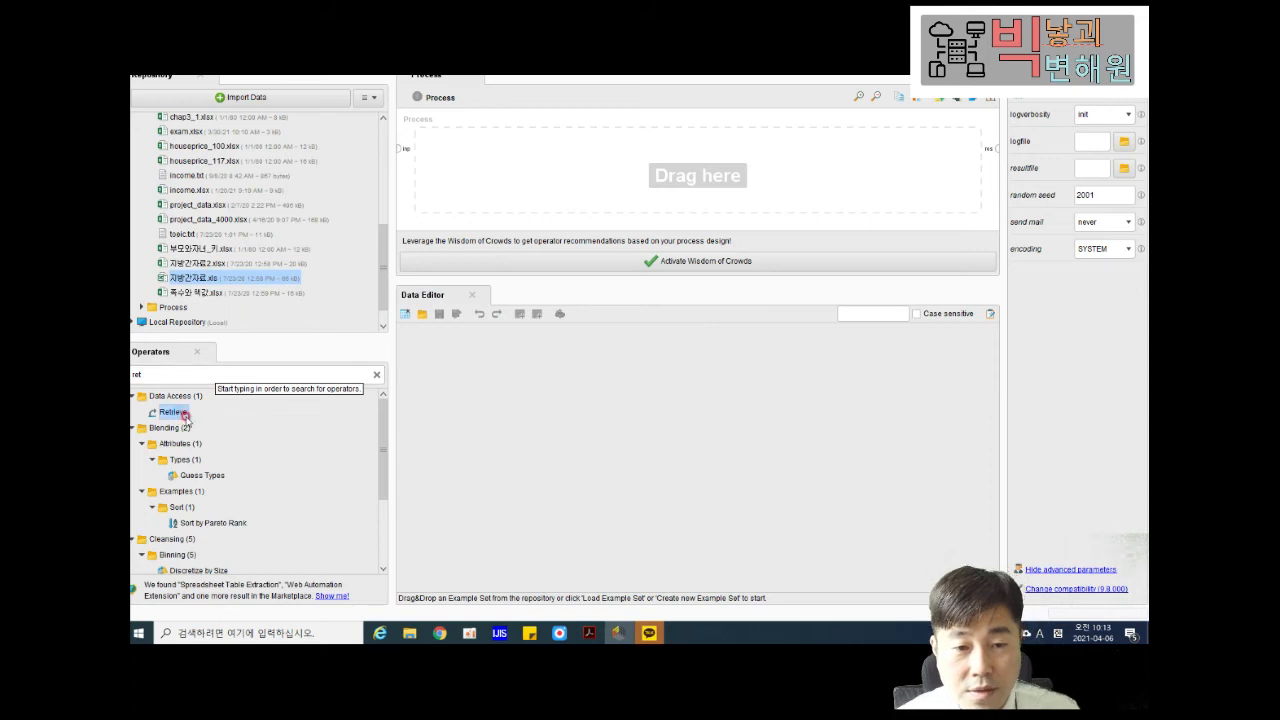
drag(178, 413, 474, 163)
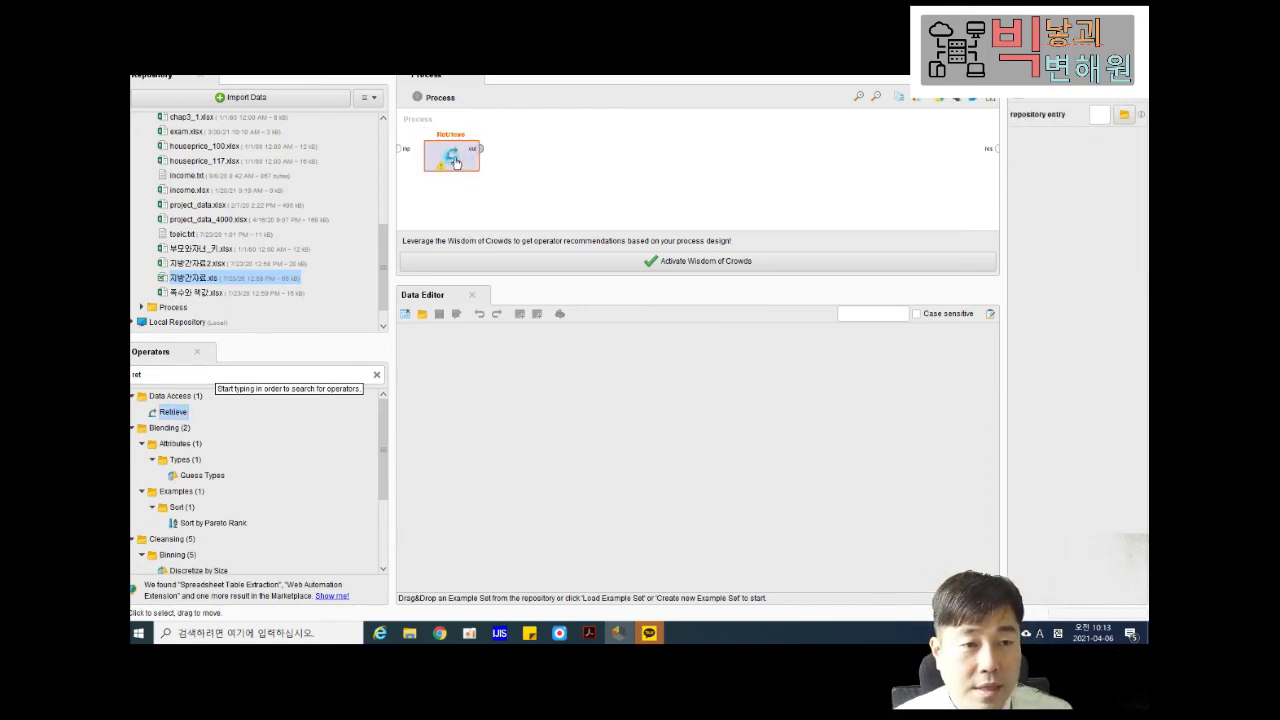
right_click(451, 157)
click(451, 157)
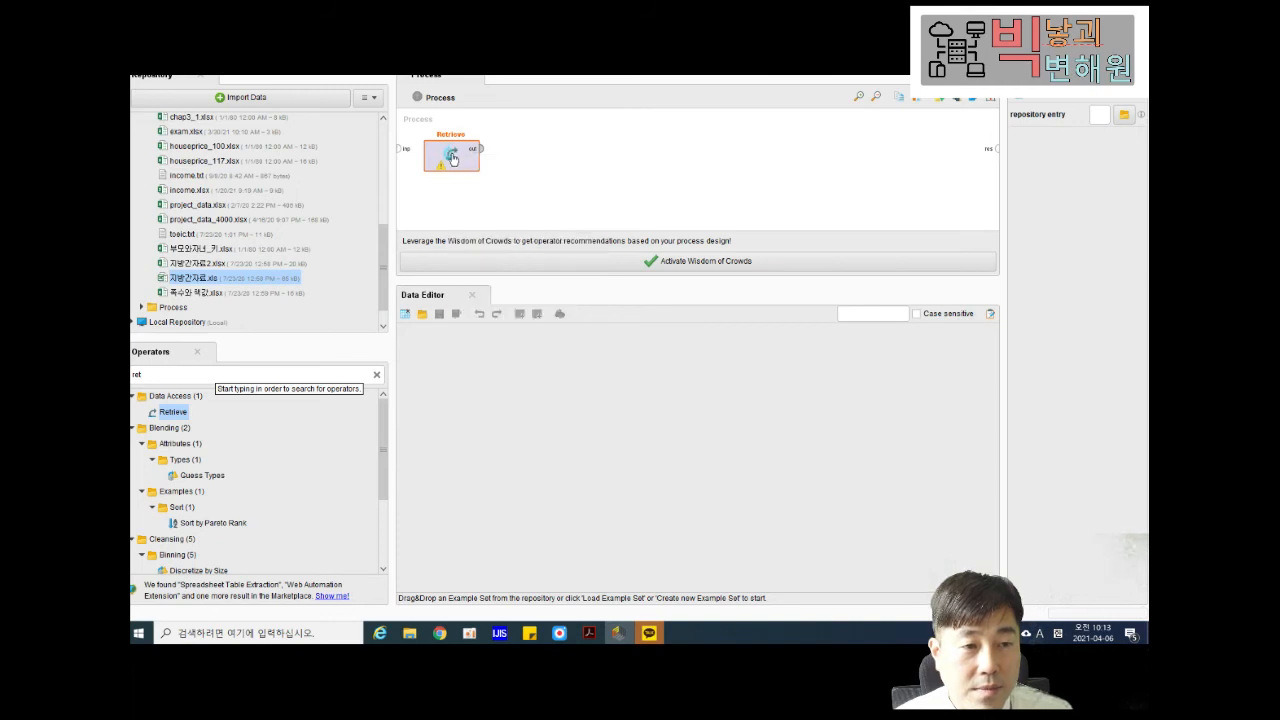
right_click(452, 156)
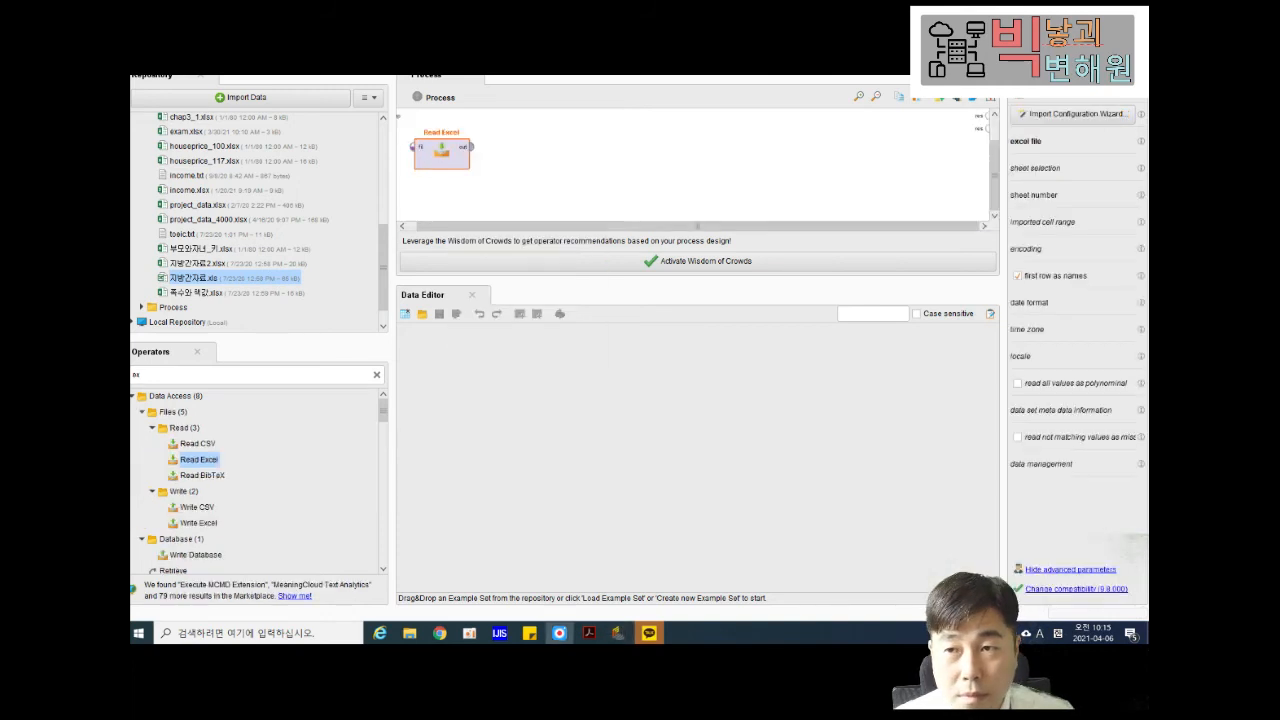
Search the operators for "corr" and place Correlation Matrix after Read Excel, connected to its output.
drag(198, 459, 252, 408)
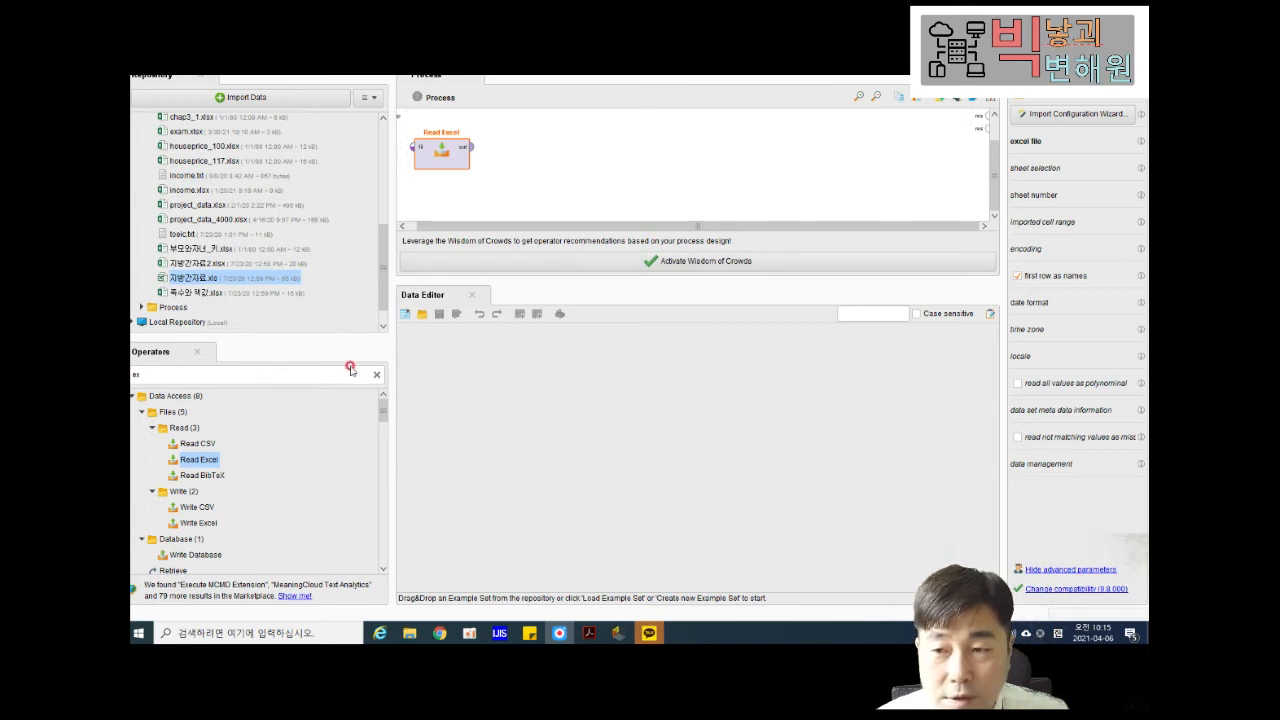
double_click(142, 377)
text(corr)
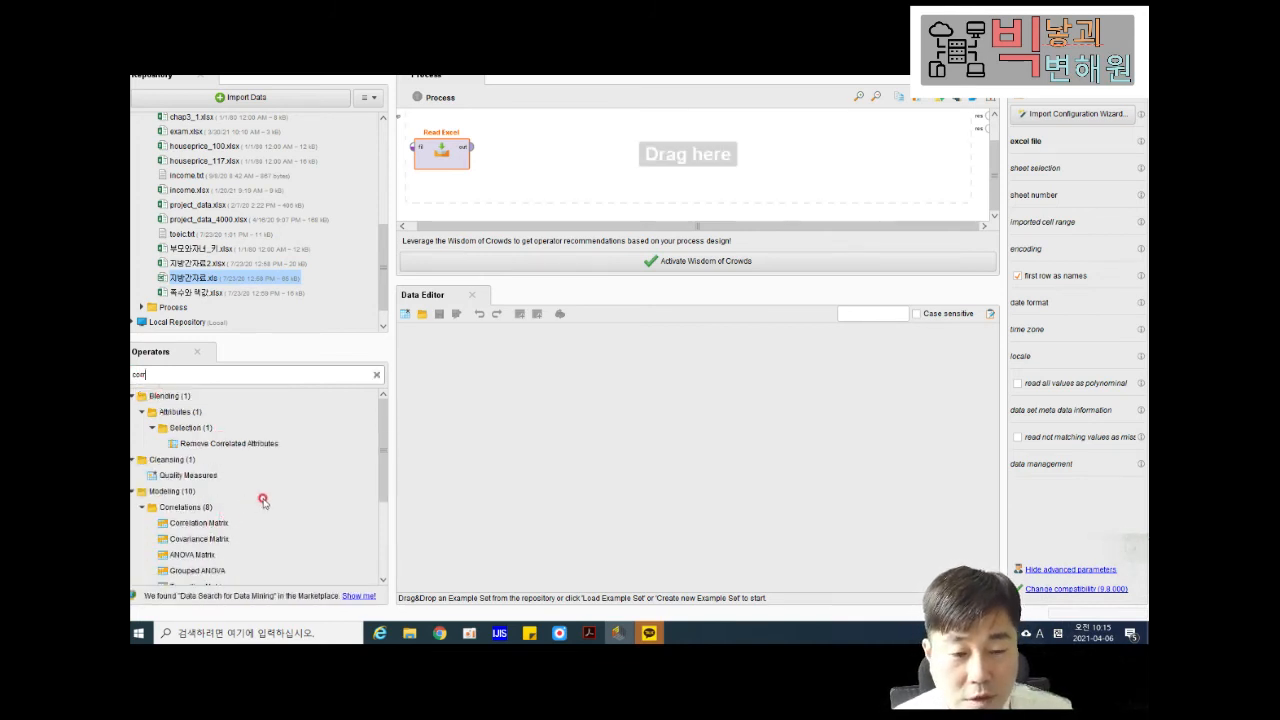
scroll(353, 490, down, 4)
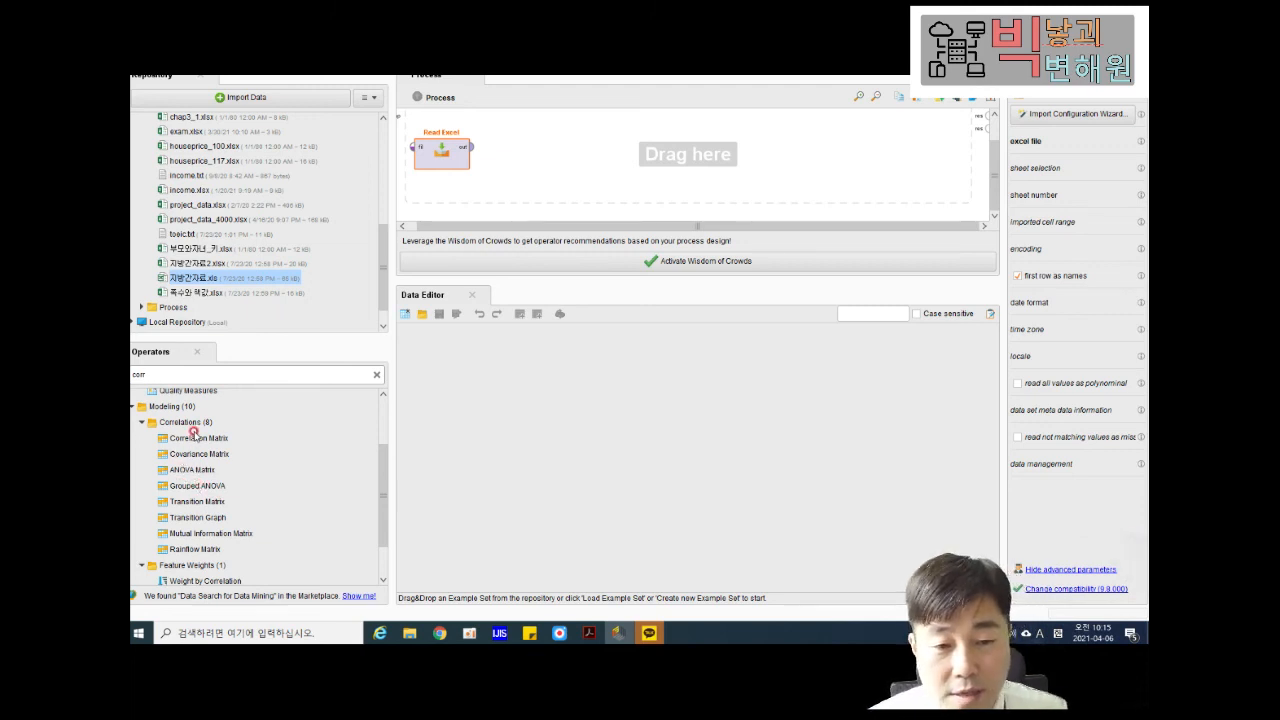
mouse_move(305, 287)
mouse_down()
mouse_move(288, 370)
mouse_move(210, 408)
mouse_move(192, 450)
mouse_move(226, 440)
mouse_move(508, 230)
mouse_move(562, 170)
mouse_move(471, 147)
mouse_up()
click(522, 191)
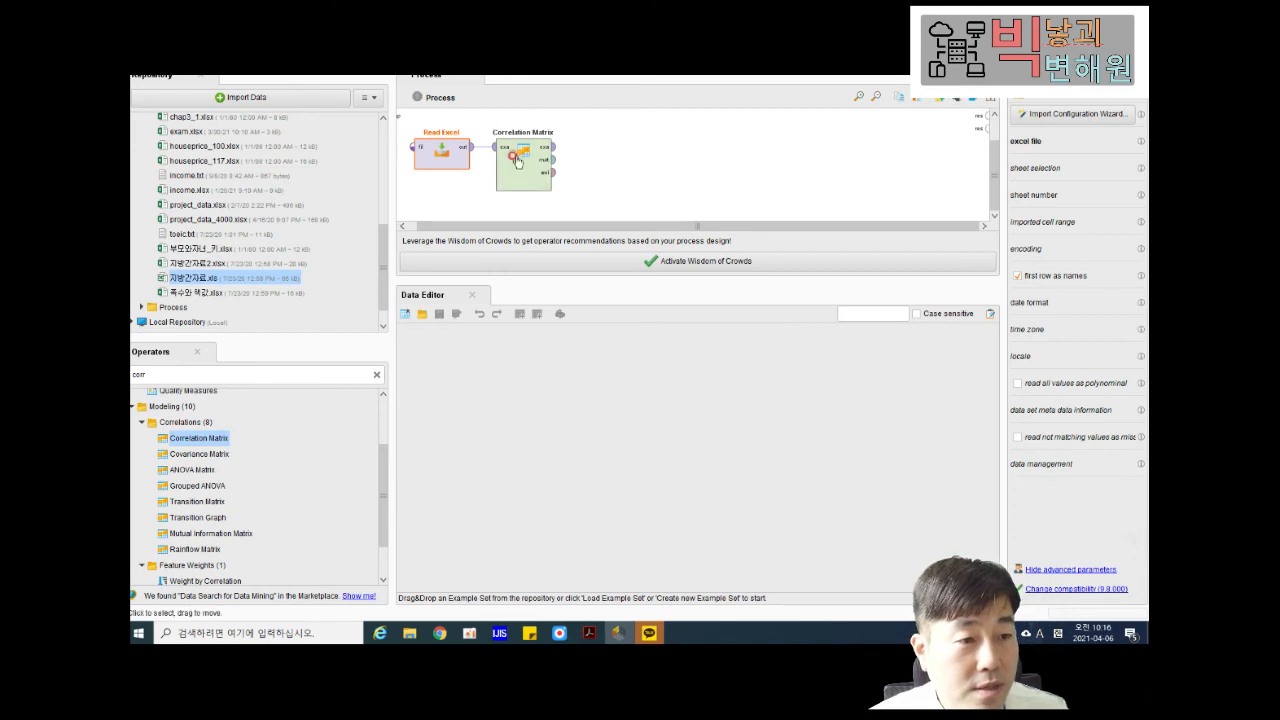
Set the Correlation Matrix attribute filter type to value_type and its value type to numeric.
click(506, 178)
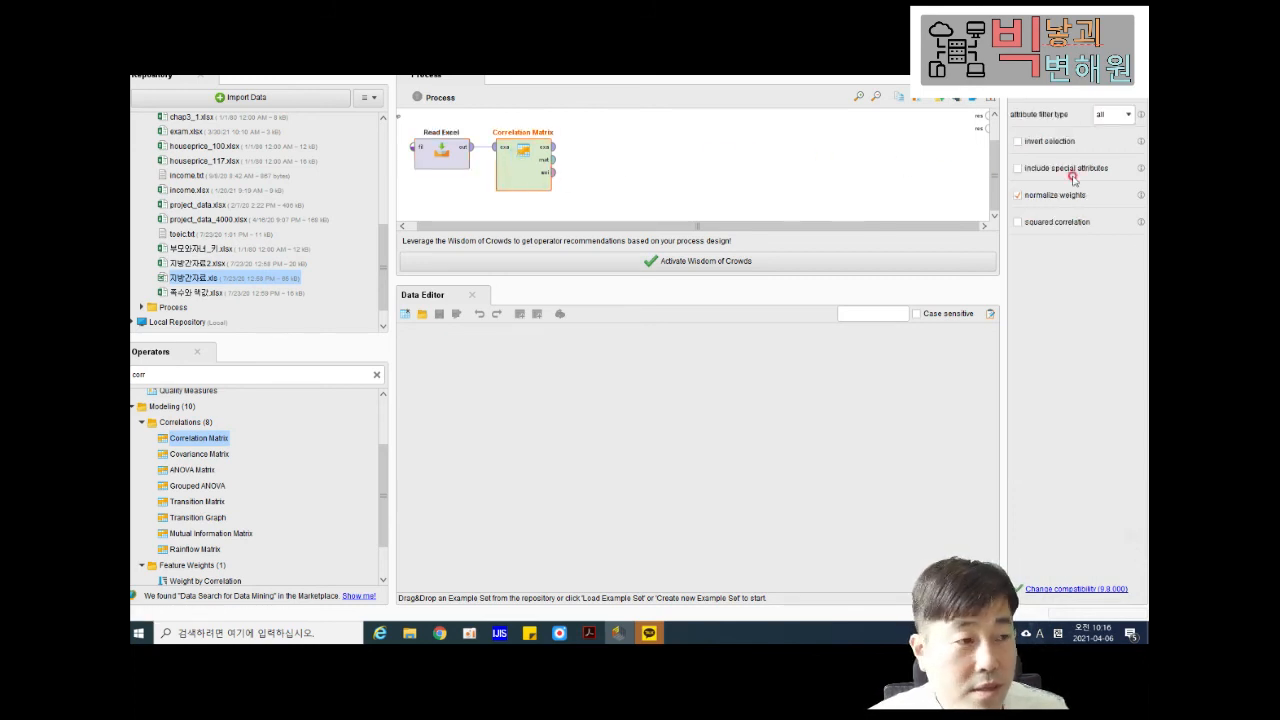
click(1128, 115)
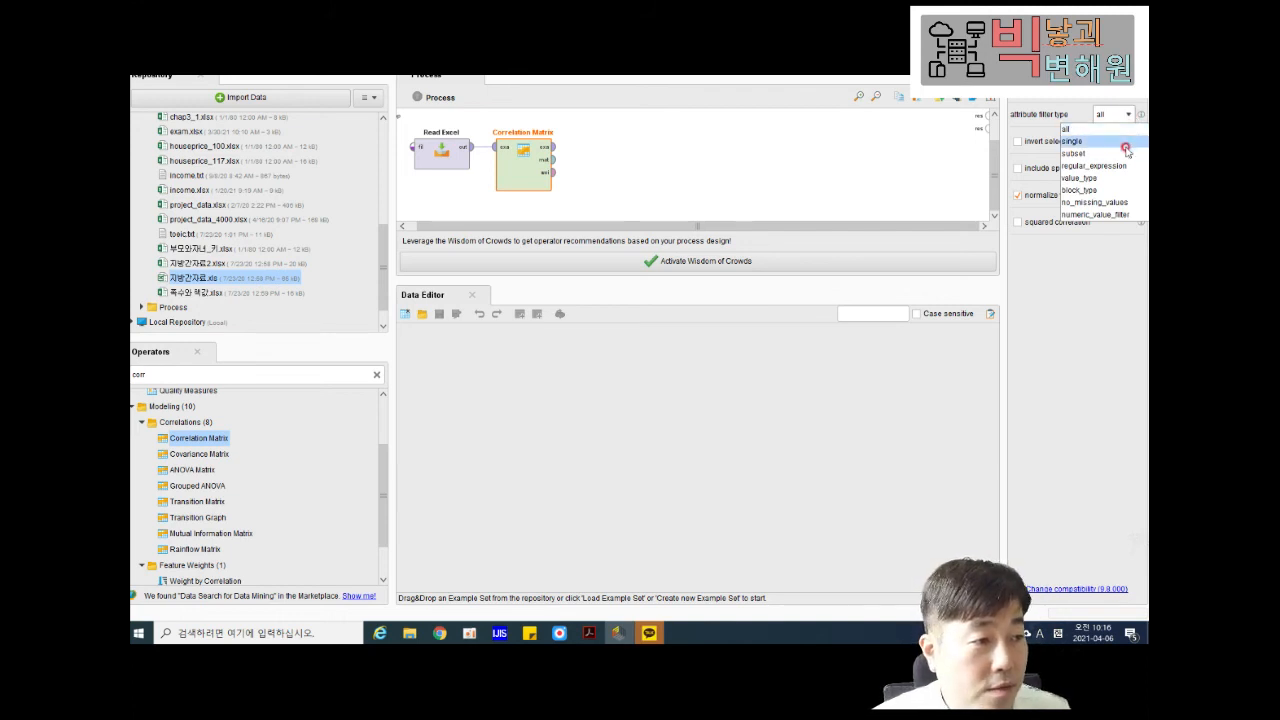
click(1098, 178)
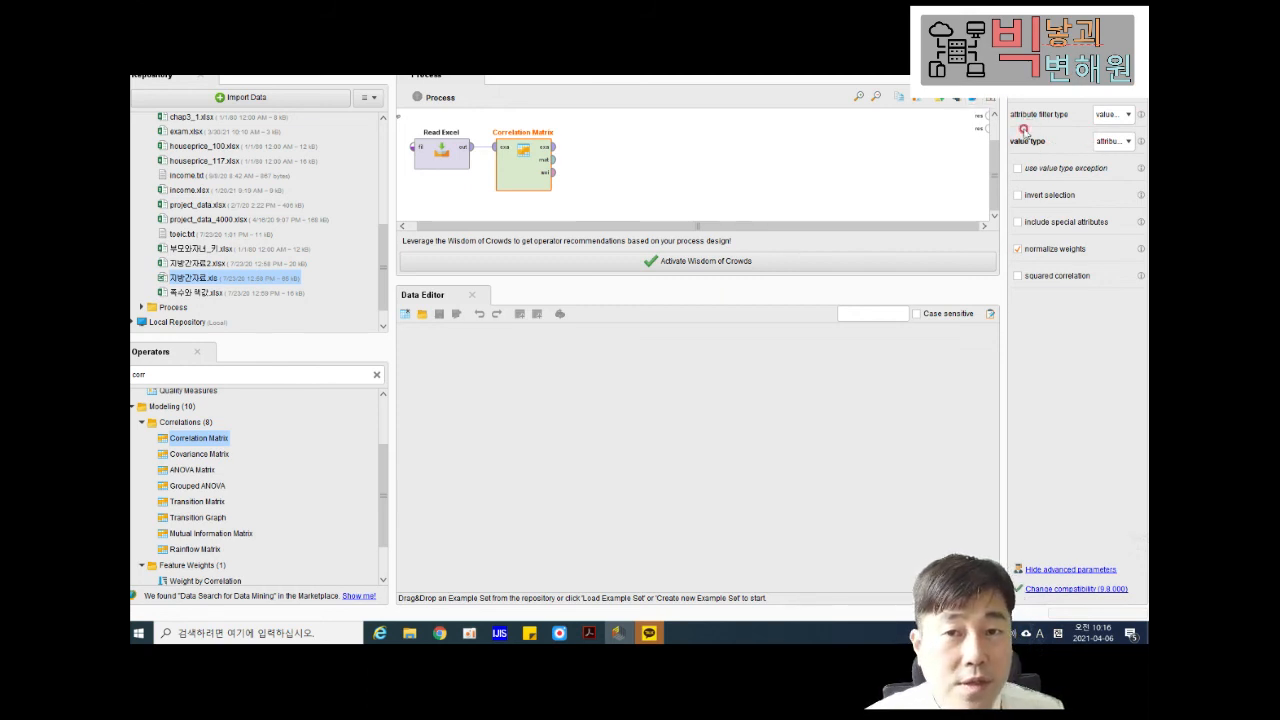
click(1105, 141)
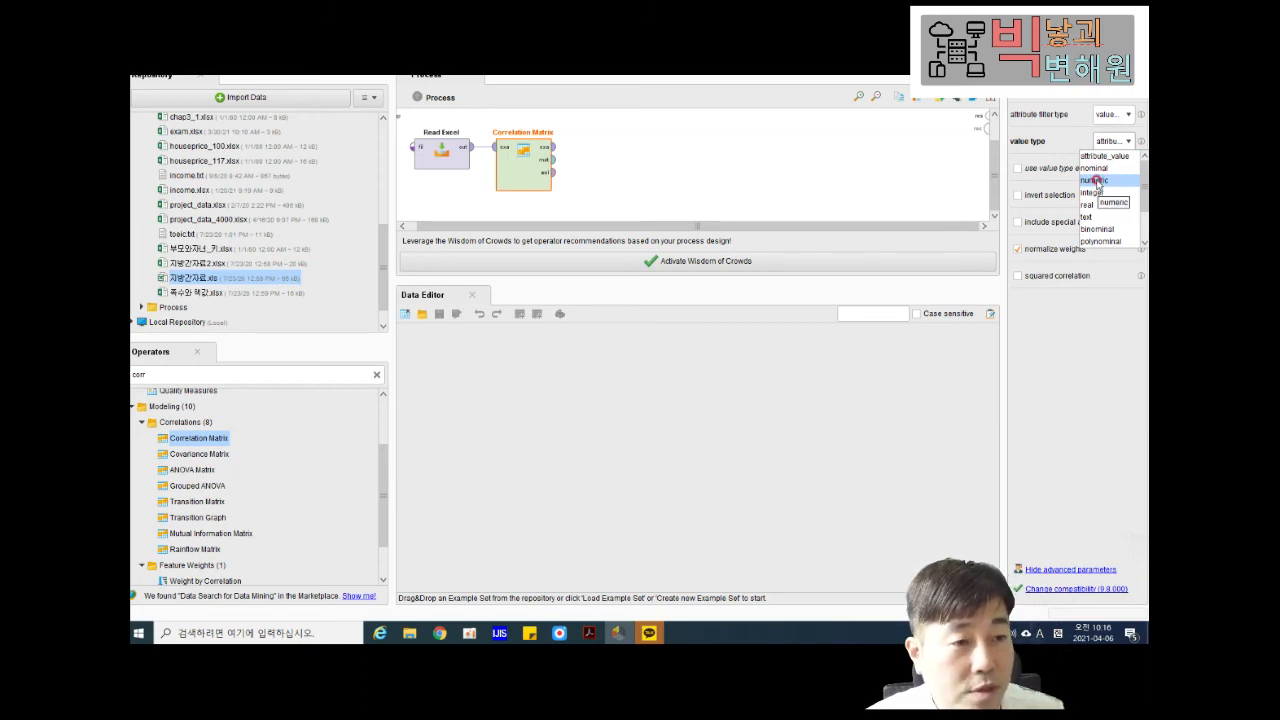
click(1097, 181)
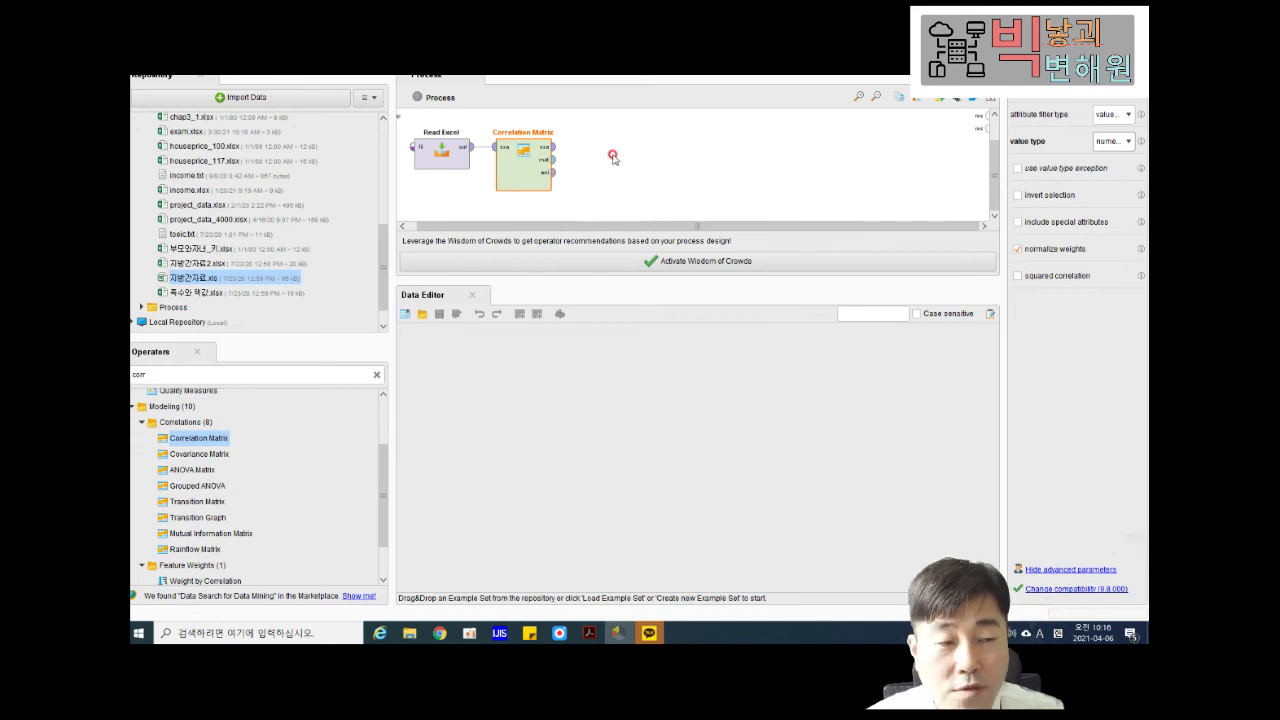
Connect the exa and mat outputs of Correlation Matrix to the first two result ports of the process.
click(553, 147)
drag(602, 147, 988, 114)
click(553, 147)
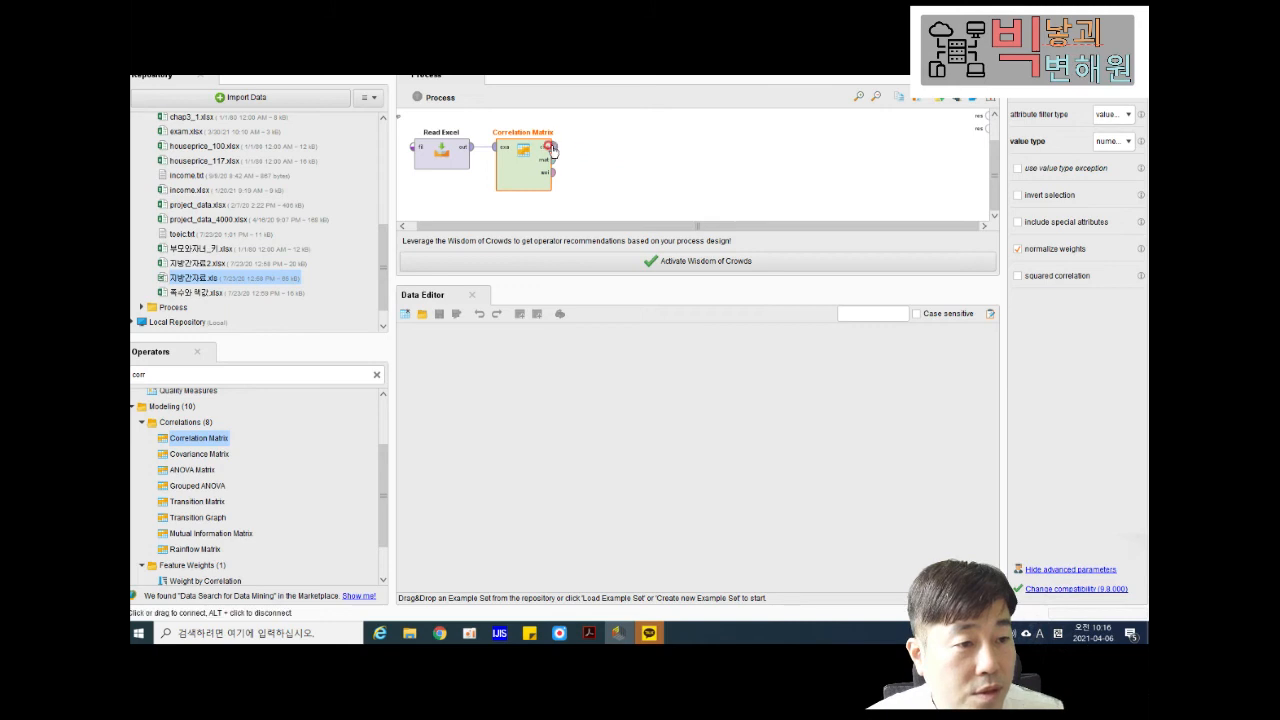
click(991, 118)
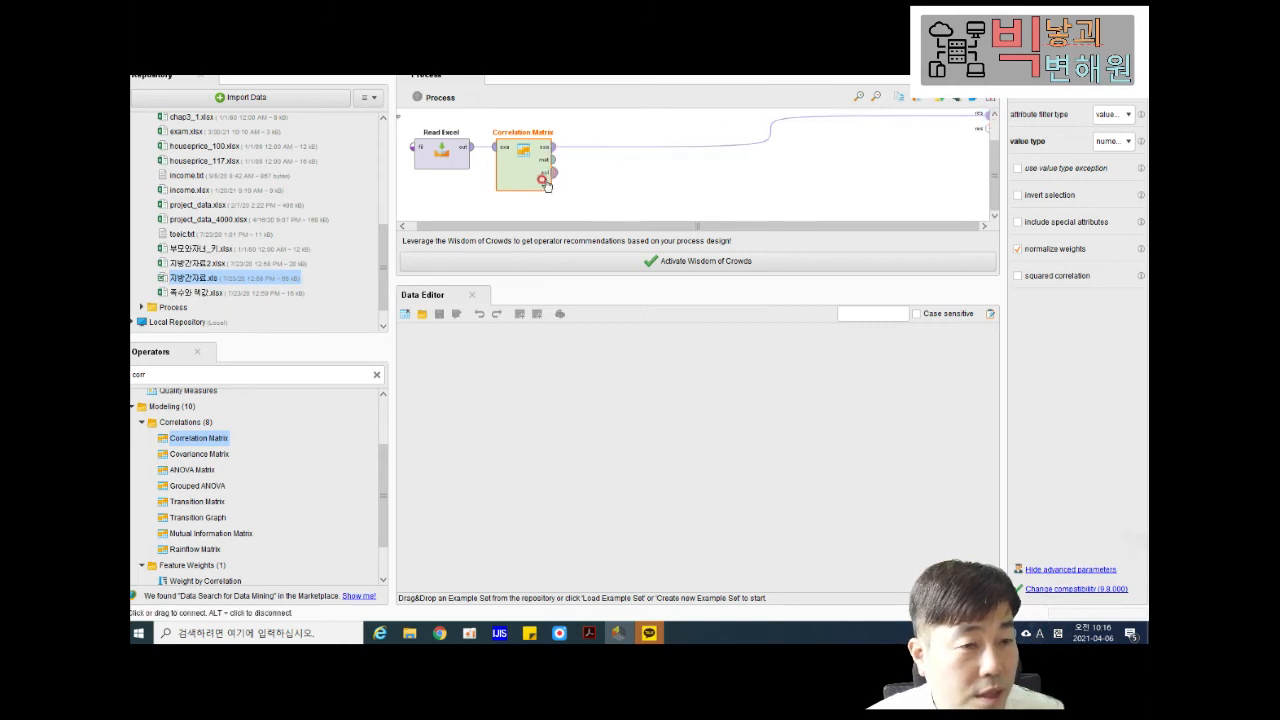
click(553, 159)
click(986, 127)
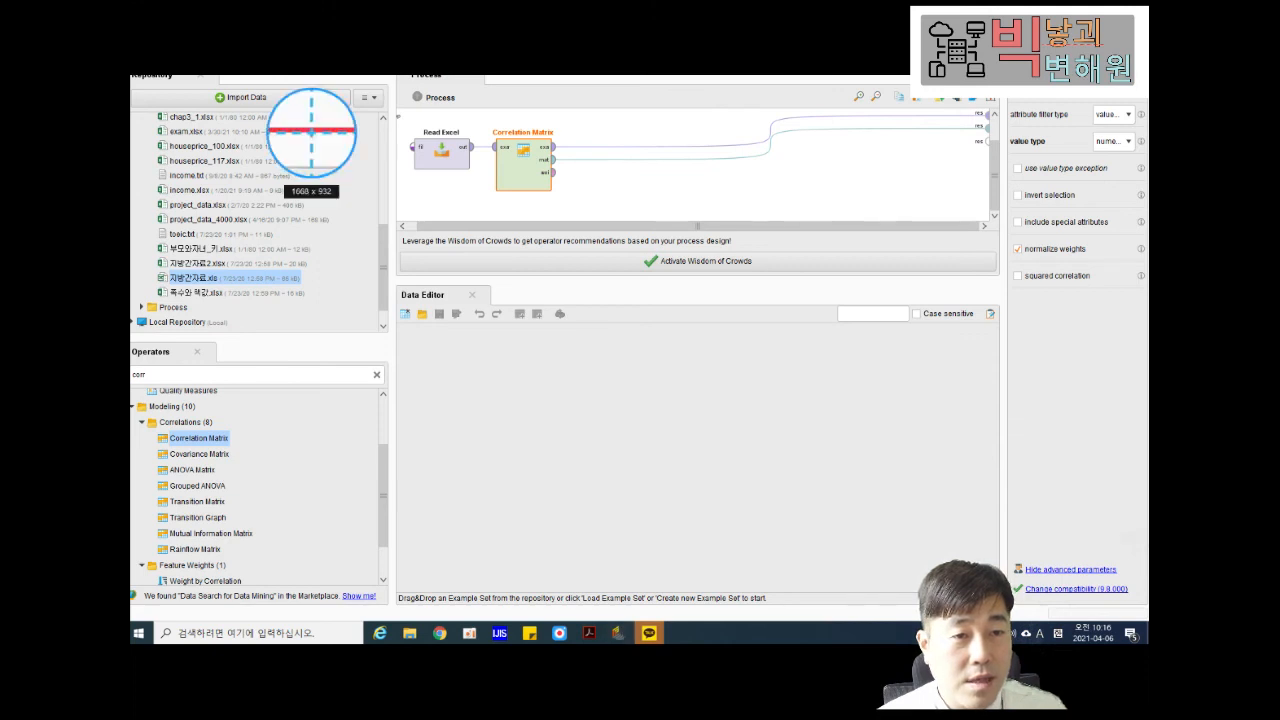
Run the process and show the resulting correlation matrix as a Matrix Visualization heatmap.
click(257, 66)
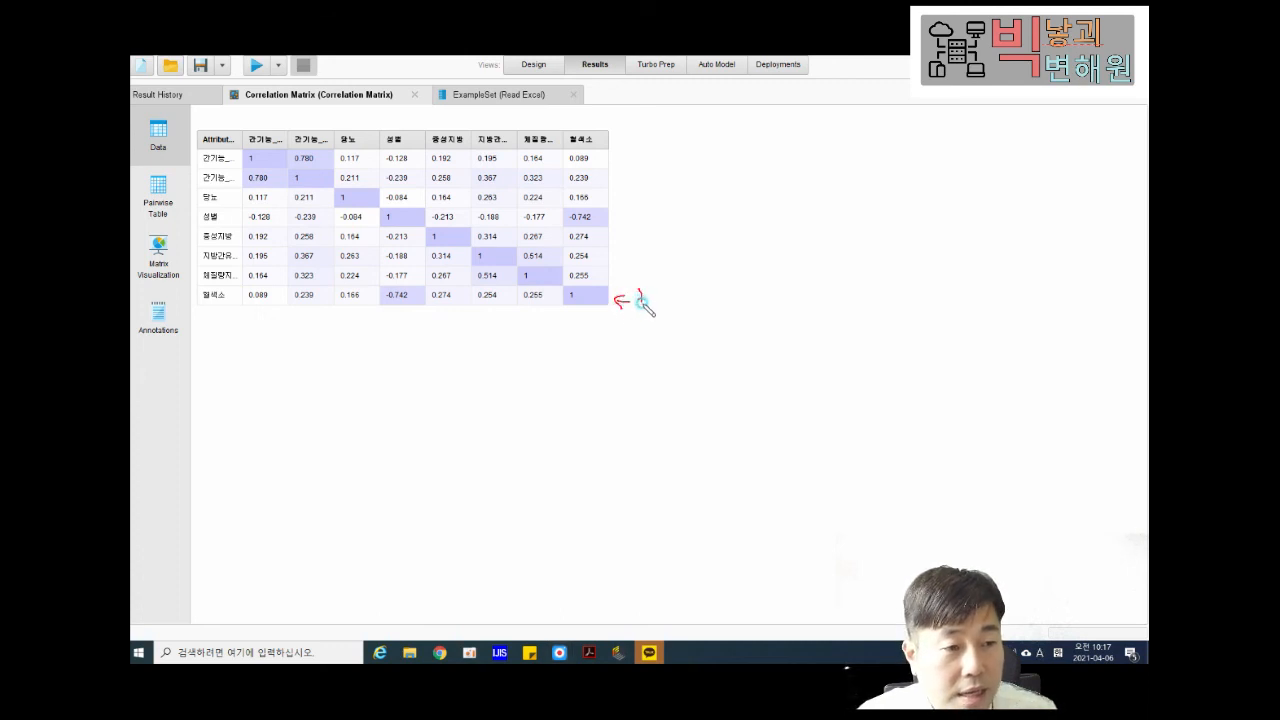
mouse_move(652, 310)
mouse_down()
mouse_move(666, 280)
mouse_move(691, 280)
mouse_move(674, 266)
mouse_move(710, 262)
mouse_up()
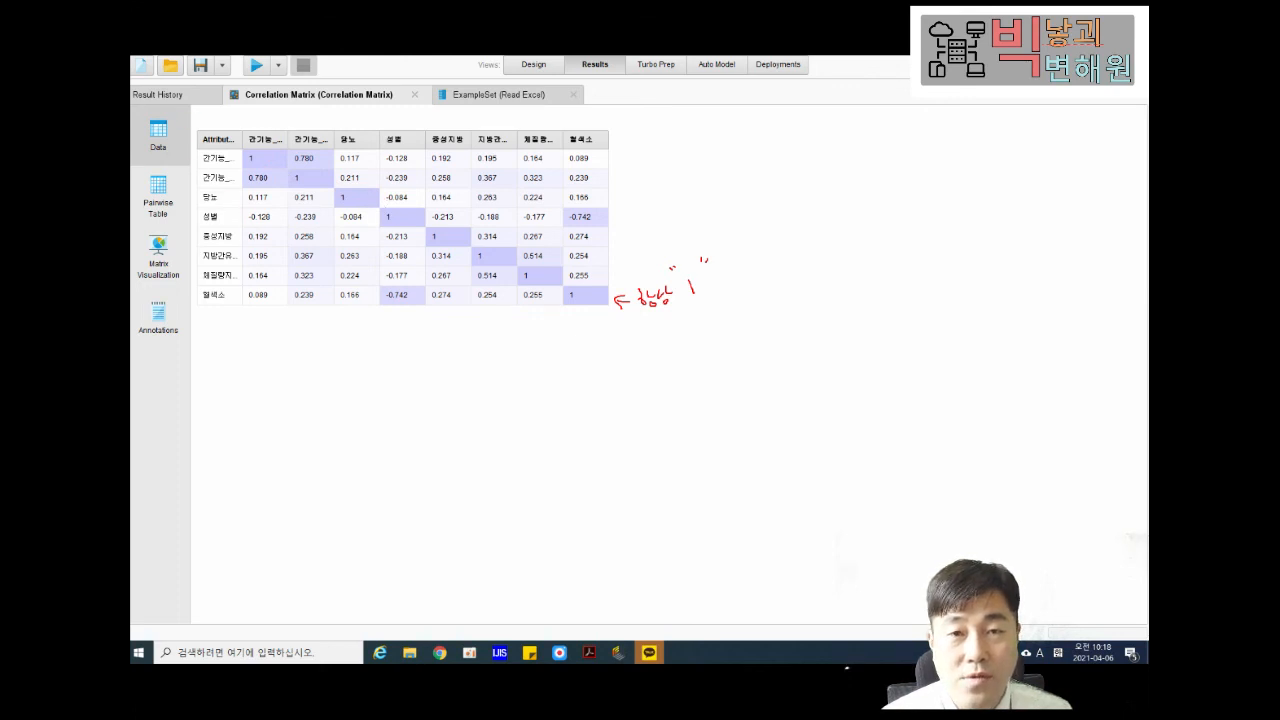
click(135, 200)
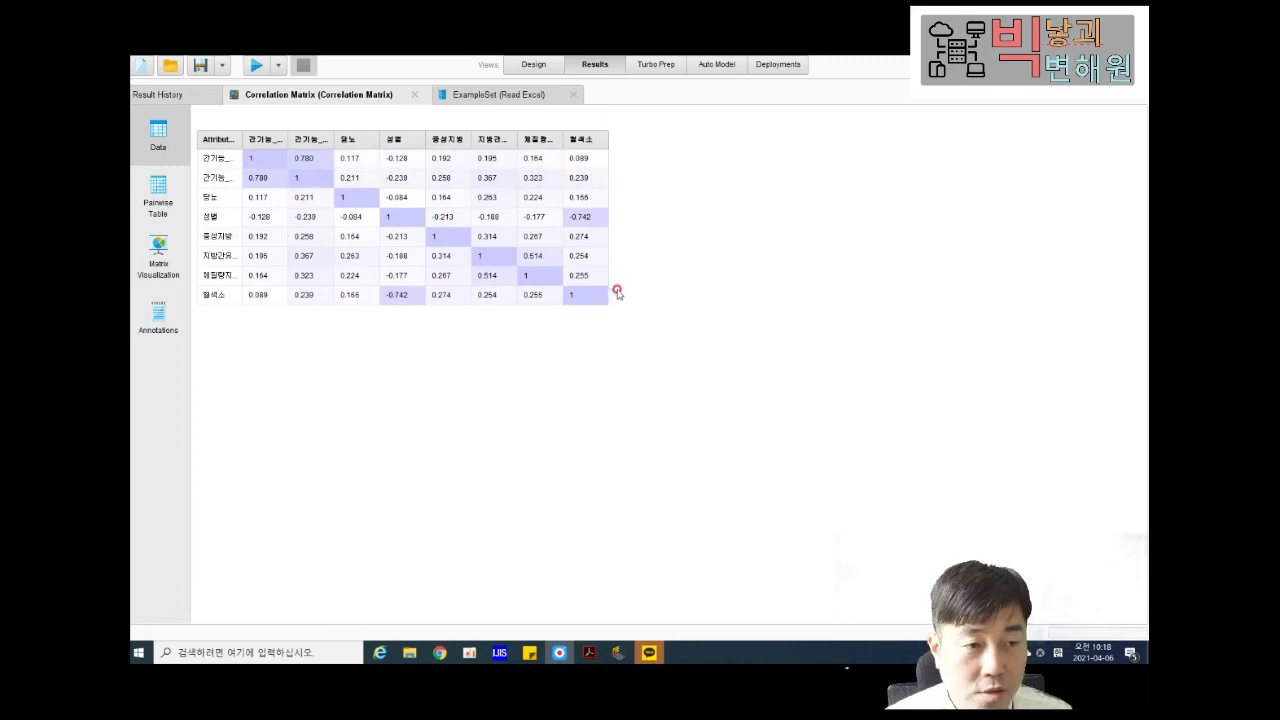
click(160, 258)
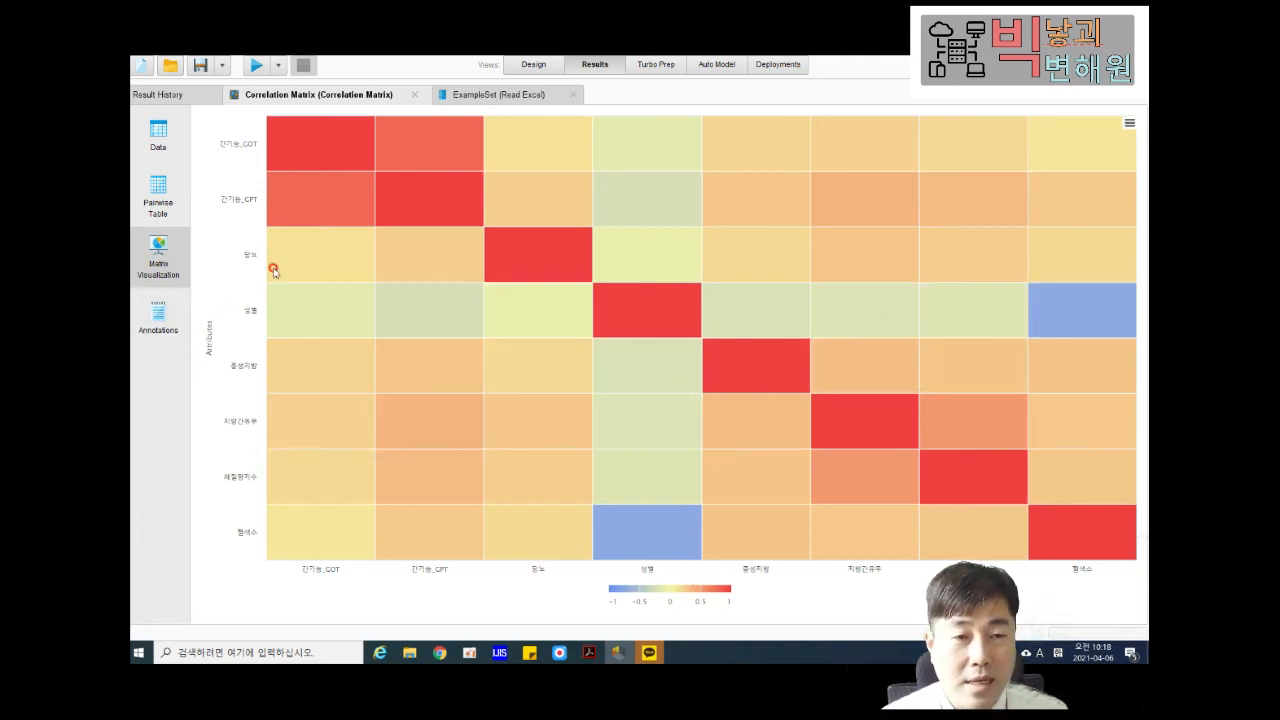
Return to the process design and annotate the exa output of Correlation Matrix with the handwritten note 입력데이터 출력.
click(535, 66)
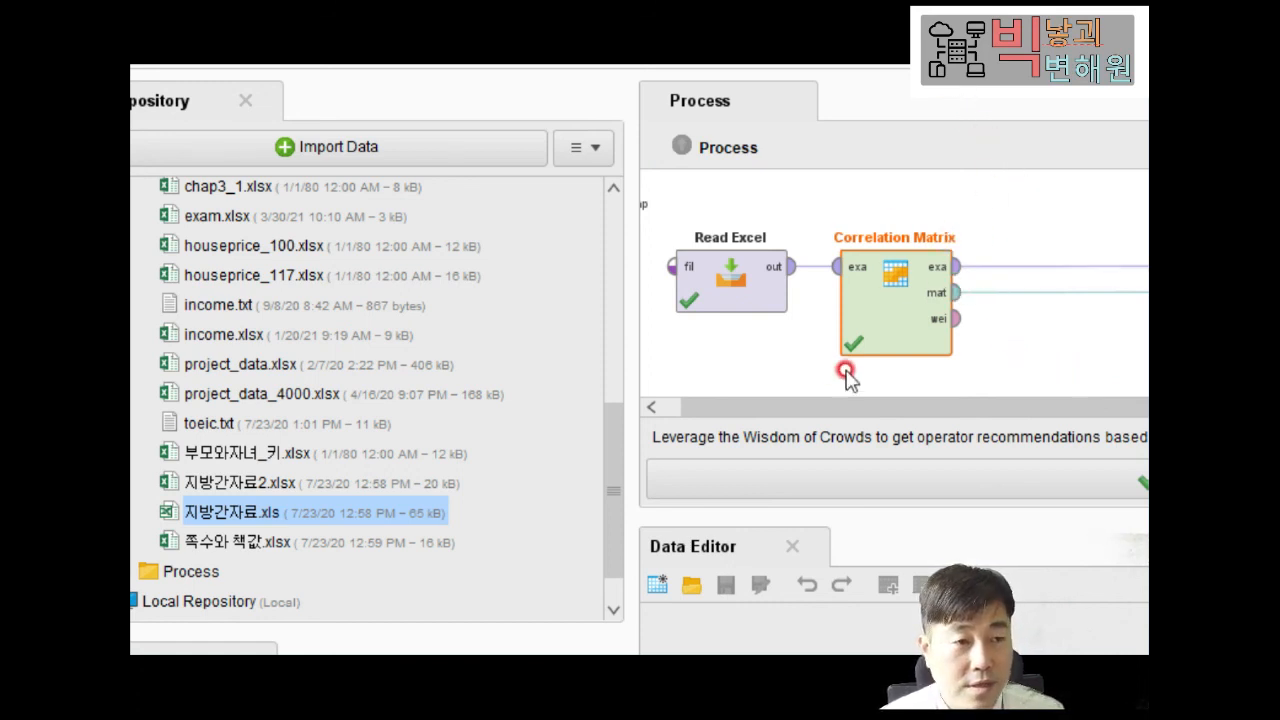
click(980, 225)
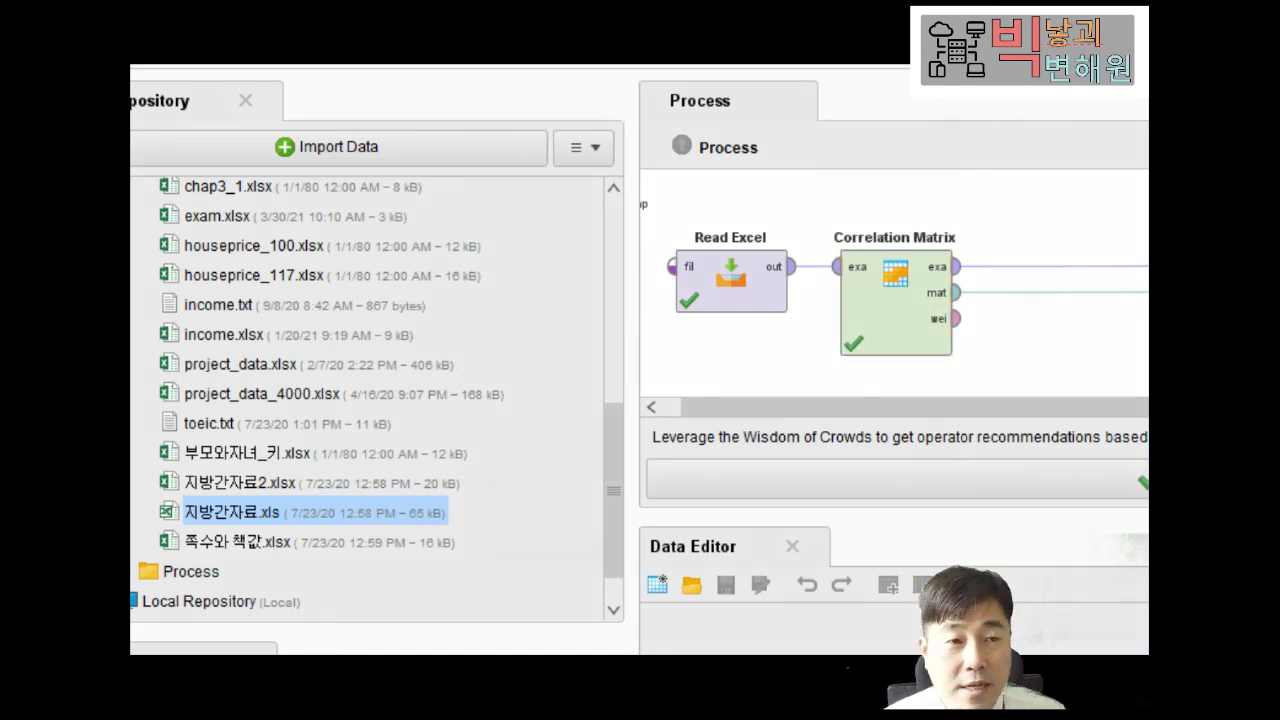
drag(977, 199, 980, 218)
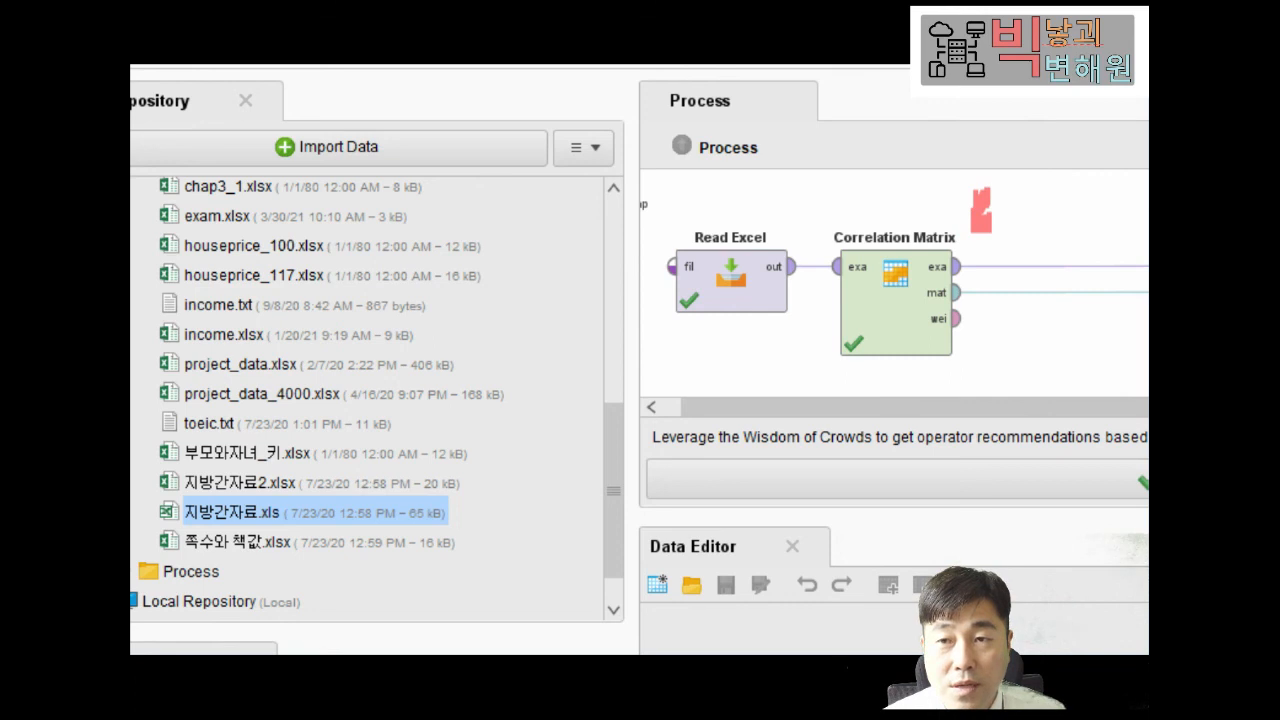
mouse_move(983, 210)
mouse_down()
mouse_move(974, 240)
mouse_move(1017, 203)
mouse_up()
drag(1028, 183, 1027, 209)
mouse_move(1029, 181)
mouse_down()
mouse_move(1105, 152)
mouse_move(1122, 160)
mouse_move(1110, 200)
mouse_move(1130, 178)
mouse_move(1134, 194)
mouse_up()
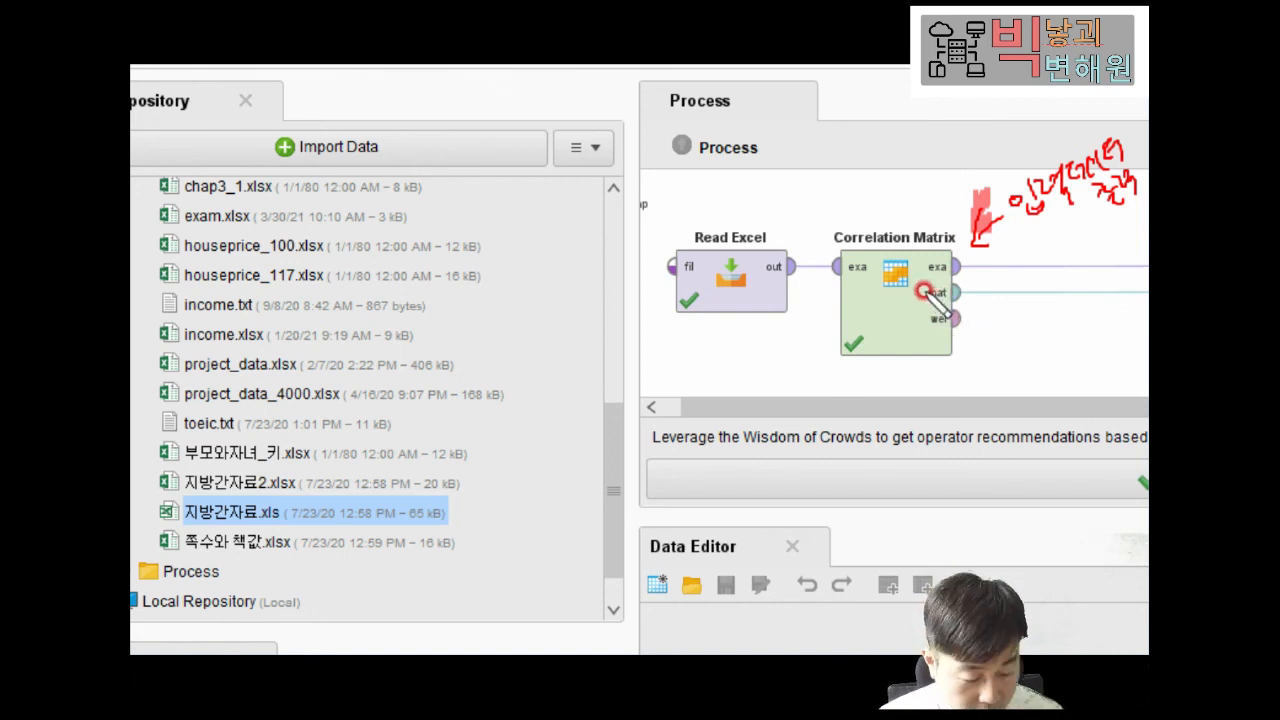
Bracket the mat output of Correlation Matrix and handwrite the note 상관계수 행렬 출력 beside it.
mouse_move(926, 295)
mouse_down()
mouse_move(910, 362)
mouse_move(931, 373)
mouse_move(926, 390)
mouse_move(952, 373)
mouse_up()
drag(933, 387, 936, 389)
drag(950, 373, 957, 381)
drag(964, 366, 967, 382)
mouse_move(970, 377)
mouse_down()
mouse_move(983, 386)
mouse_move(1002, 359)
mouse_up()
drag(1003, 348, 1004, 372)
mouse_move(1010, 345)
mouse_down()
mouse_move(1012, 369)
mouse_move(1015, 355)
mouse_up()
drag(1017, 360, 1034, 357)
drag(1043, 297, 1049, 306)
mouse_move(1046, 320)
mouse_down()
mouse_move(1080, 350)
mouse_move(1120, 337)
mouse_move(1092, 340)
mouse_move(1082, 364)
mouse_move(1100, 380)
mouse_move(1130, 360)
mouse_move(1136, 372)
mouse_up()
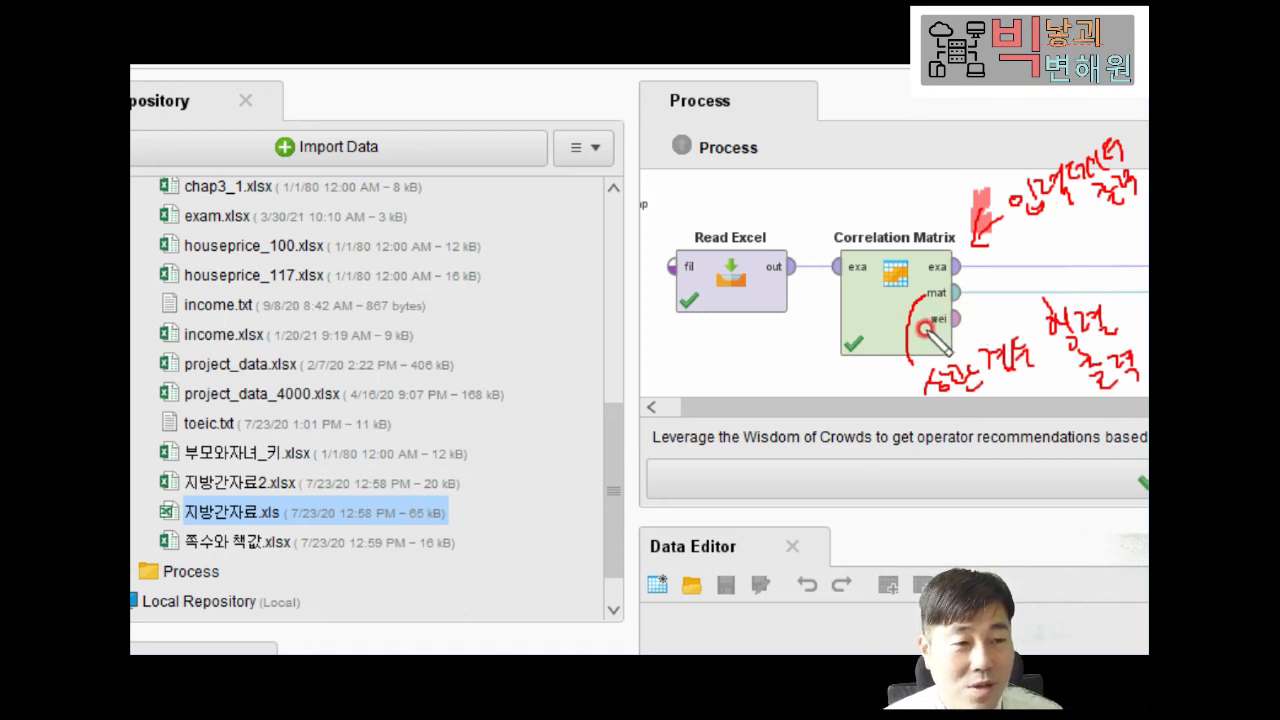
Mark the wei output of Correlation Matrix with the handwritten note 변수의 중요도 and leave the annotation view.
mouse_move(931, 327)
mouse_down()
mouse_move(737, 382)
mouse_move(694, 378)
mouse_move(731, 420)
mouse_move(842, 381)
mouse_move(858, 397)
mouse_up()
drag(651, 380, 665, 383)
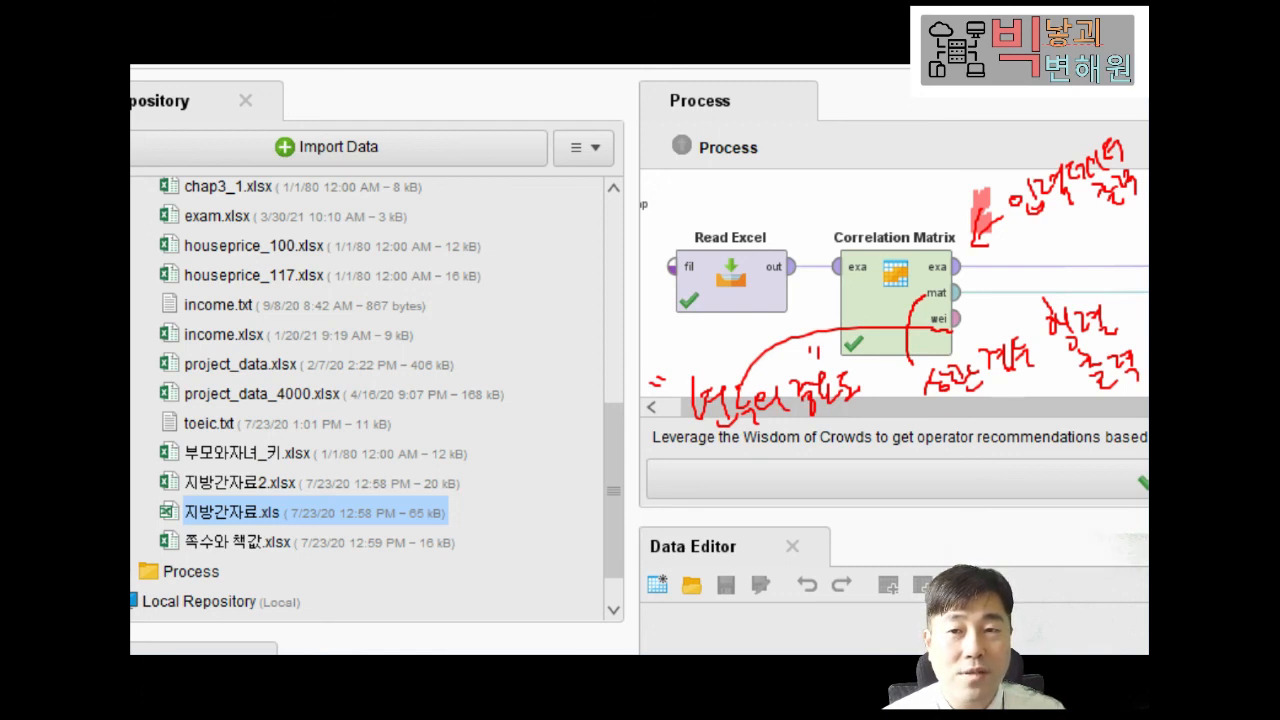
key(Escape)
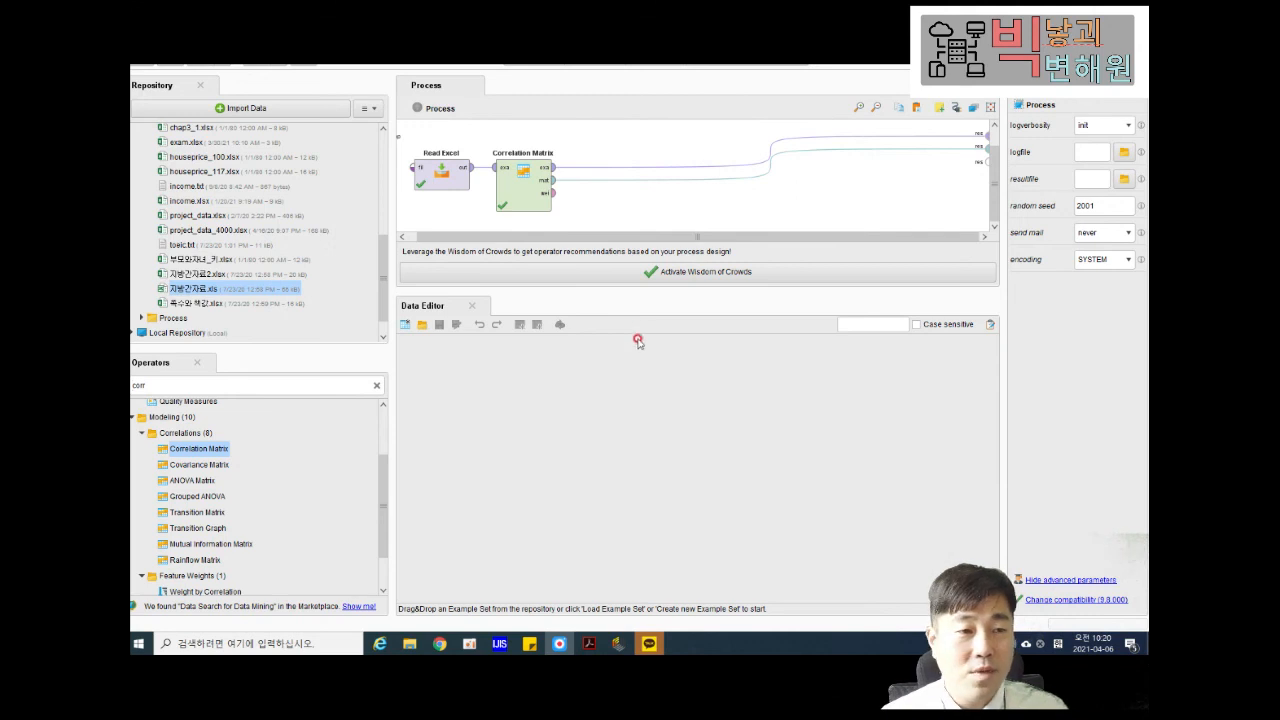
Connect the wei output of Correlation Matrix to the third result port and run the process.
drag(553, 195, 991, 162)
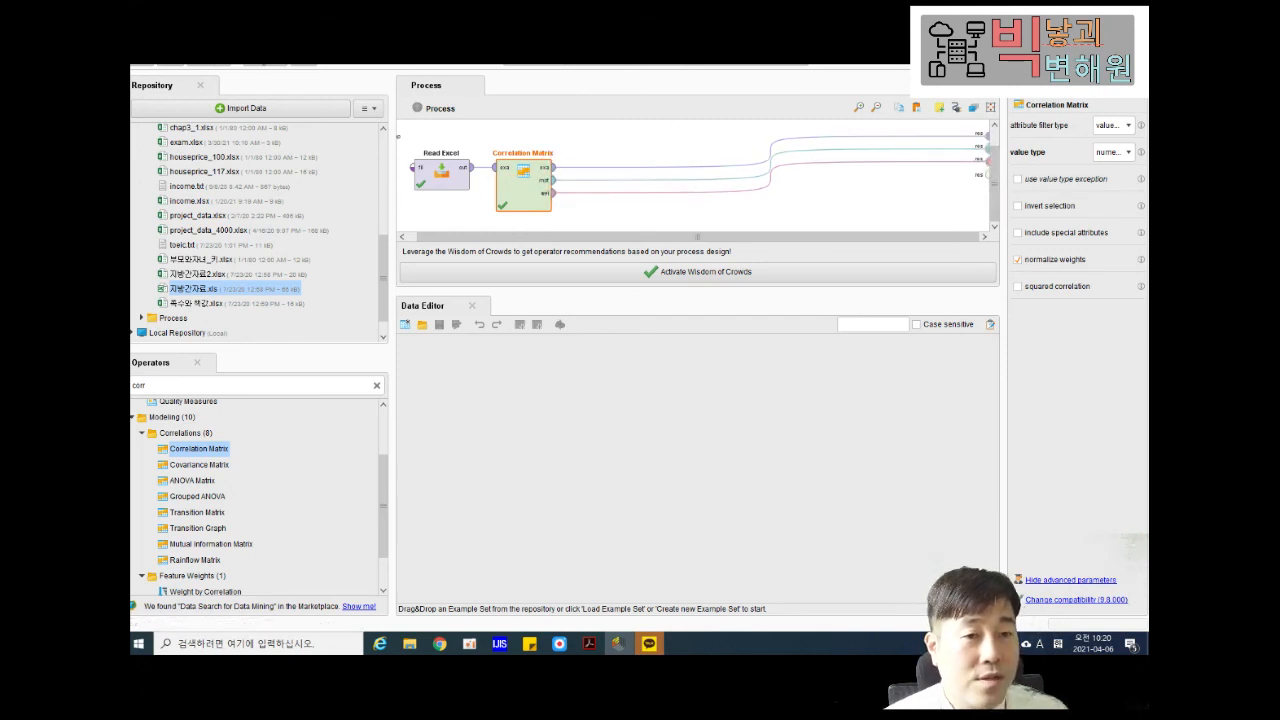
click(260, 62)
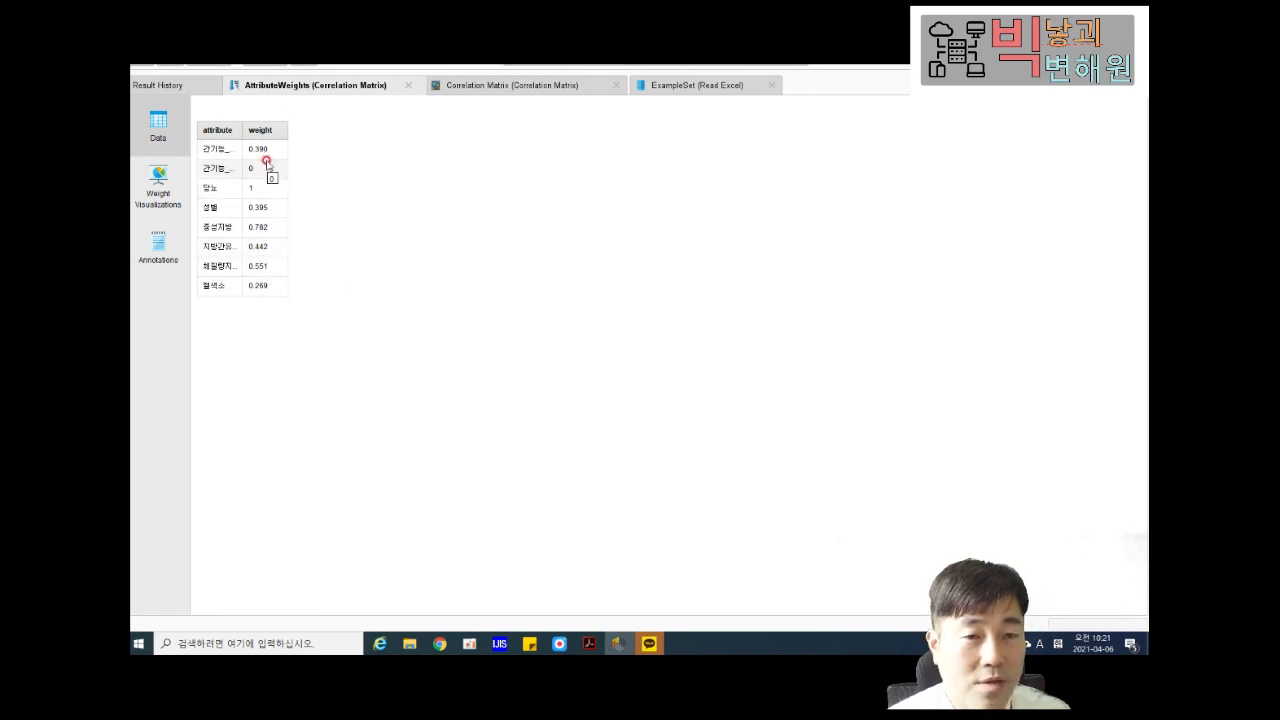
Review the Correlation Matrix and ExampleSet results and show the AttributeWeights result as a Weight Visualizations chart.
click(545, 86)
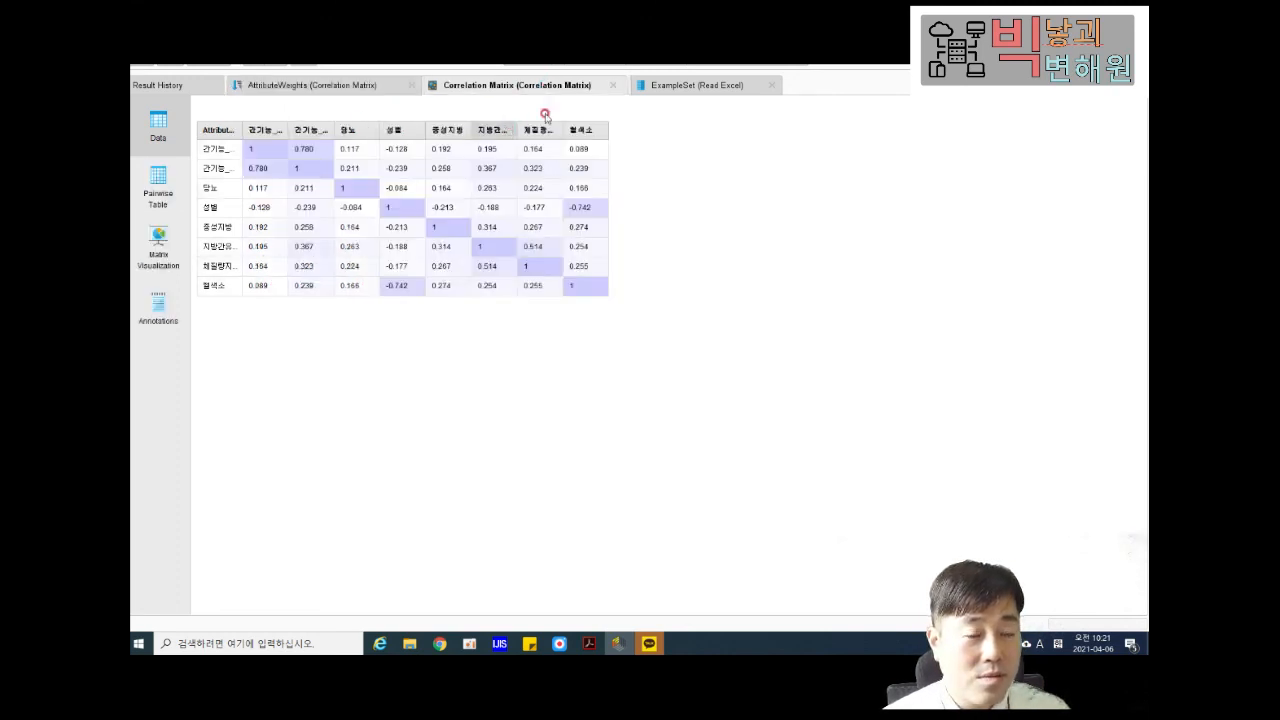
click(689, 88)
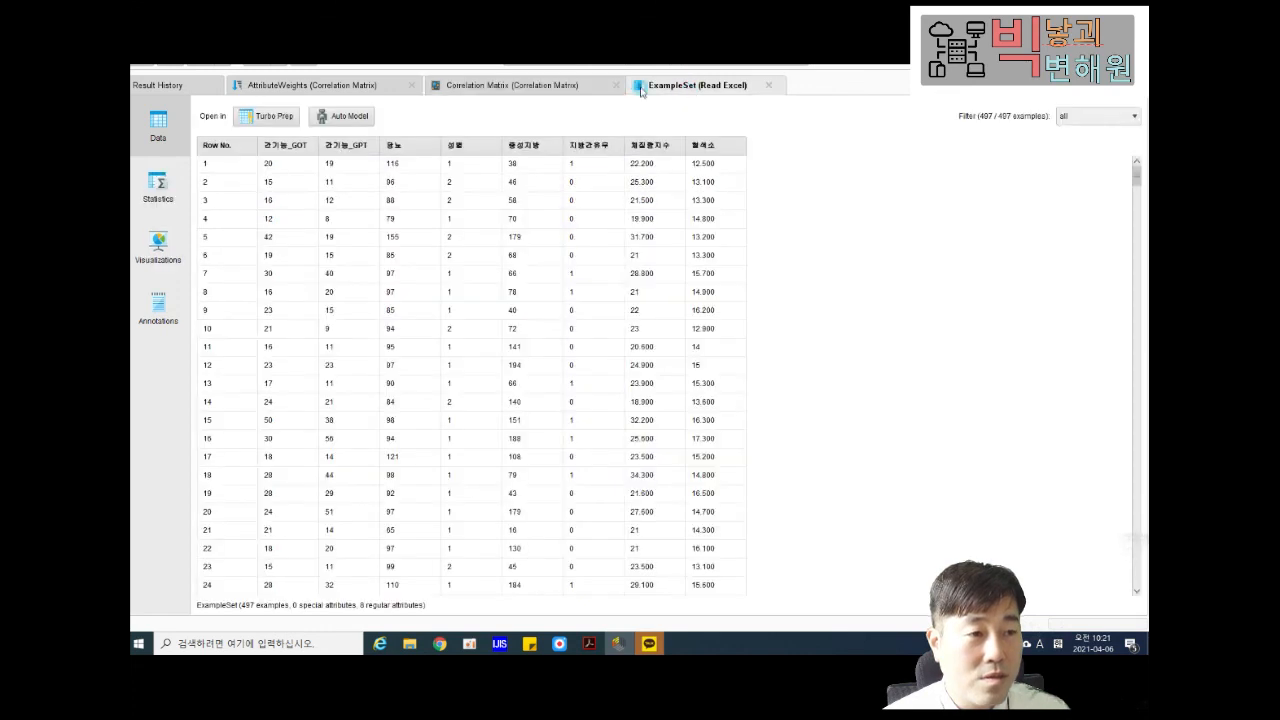
click(519, 80)
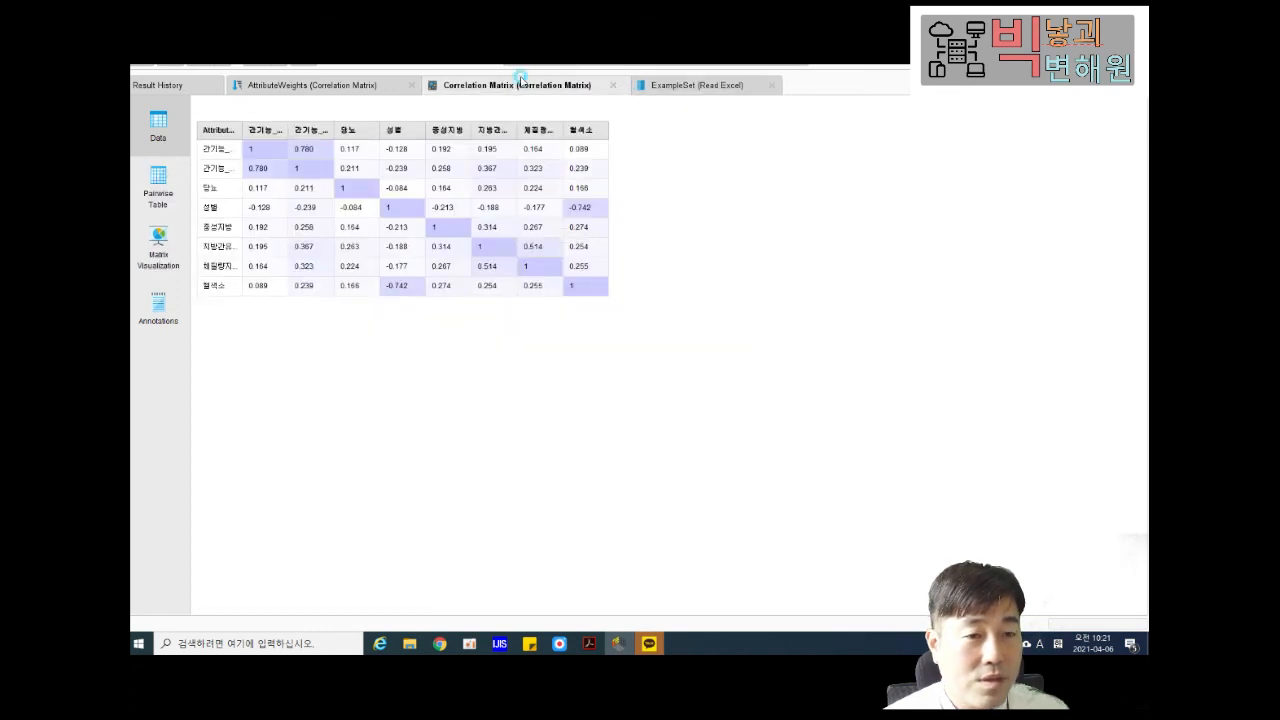
click(160, 245)
click(331, 87)
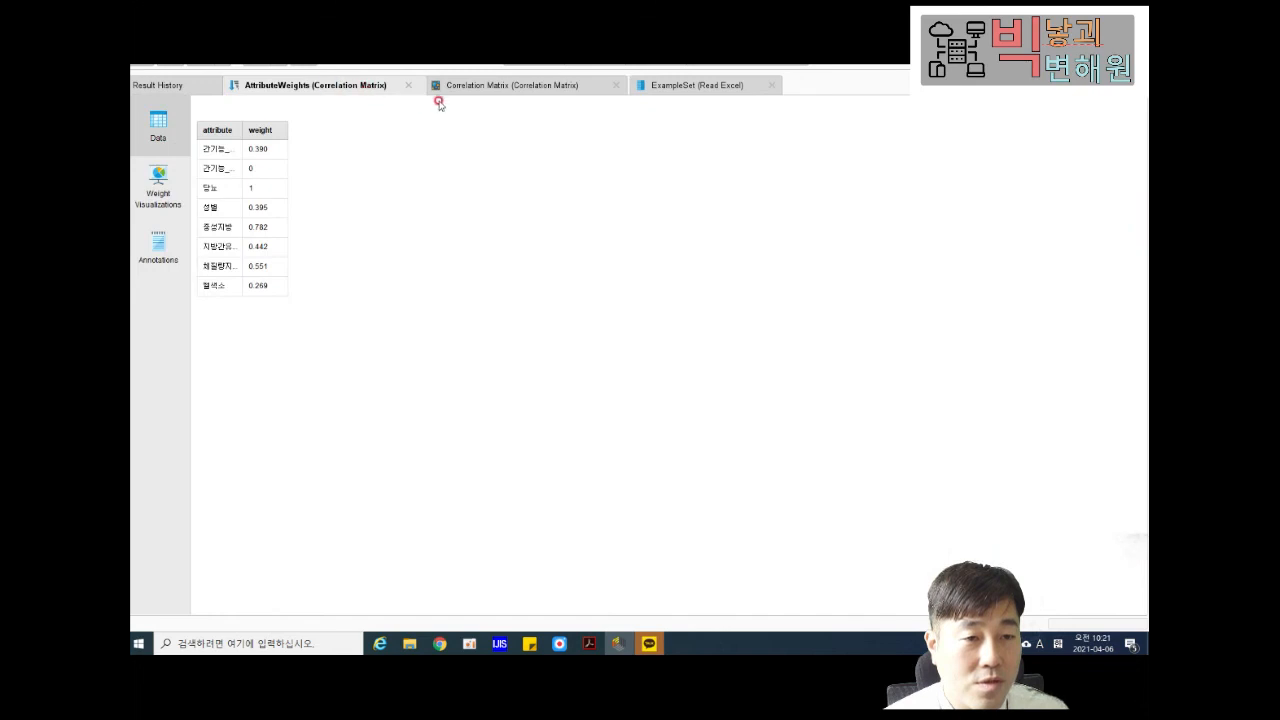
click(158, 185)
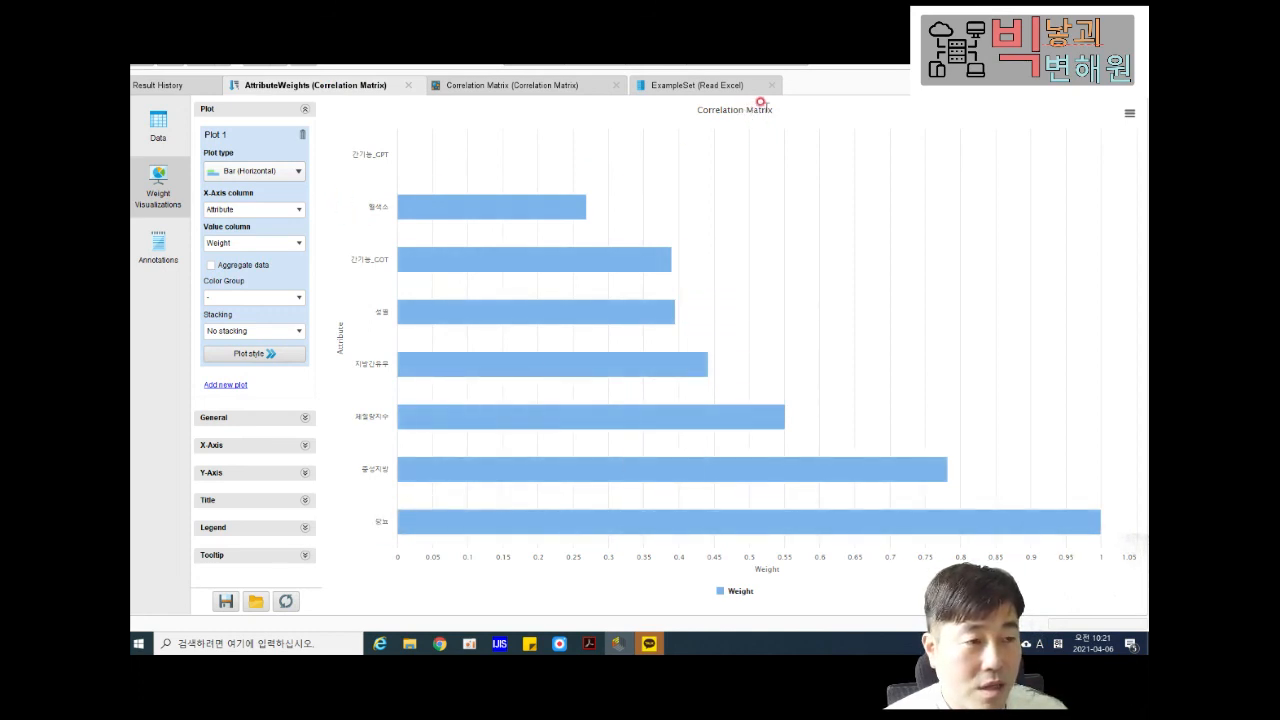
Try the Bar (Column) plot type on the attribute weights chart and return to Bar (Horizontal).
click(266, 176)
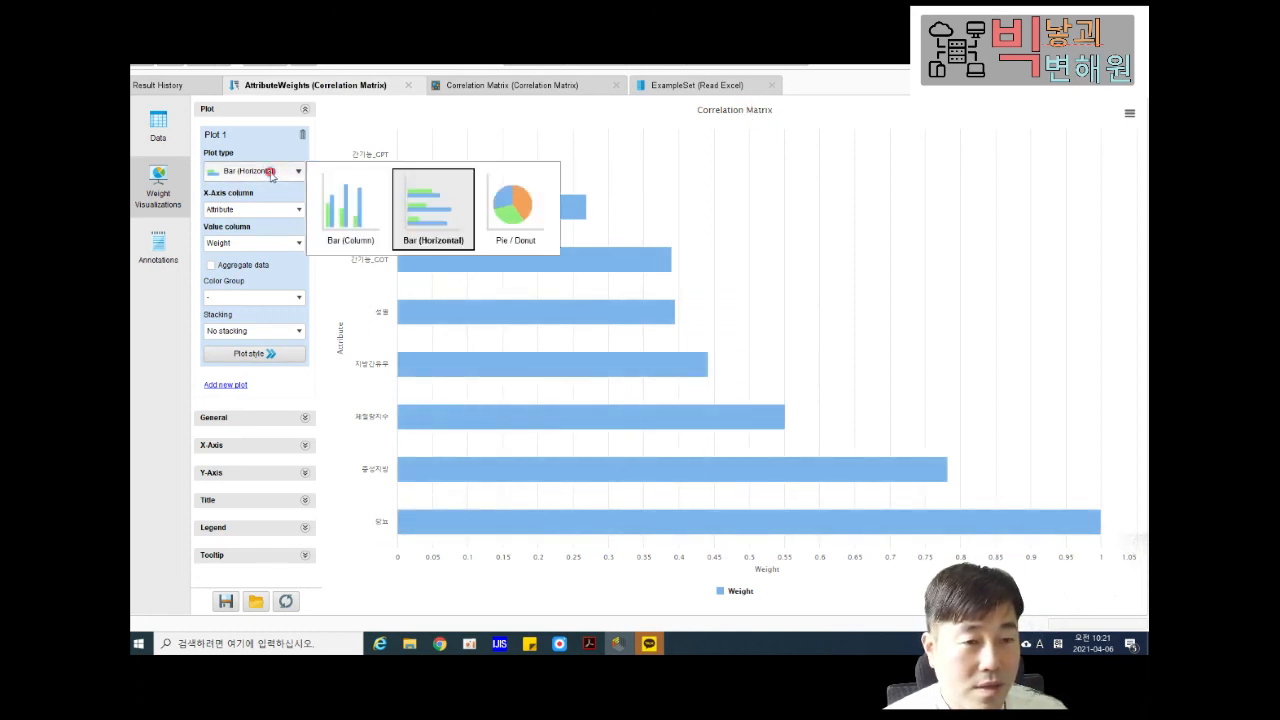
click(338, 210)
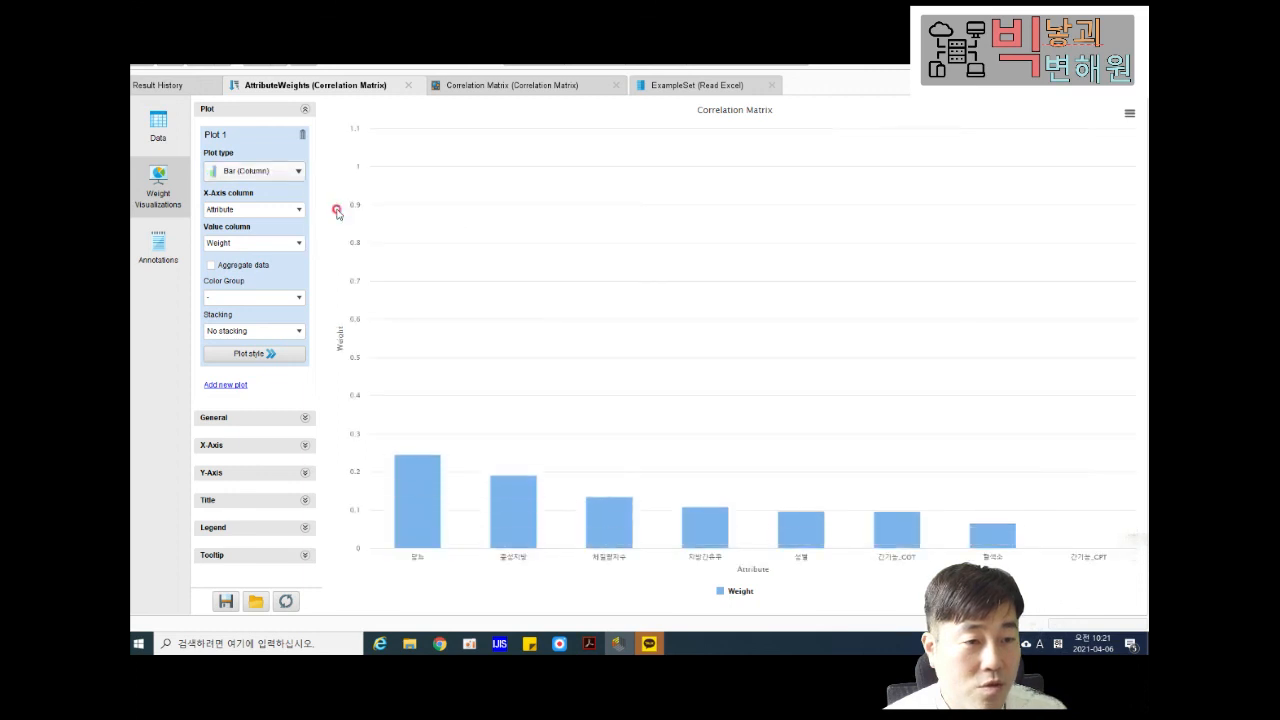
click(259, 175)
click(468, 243)
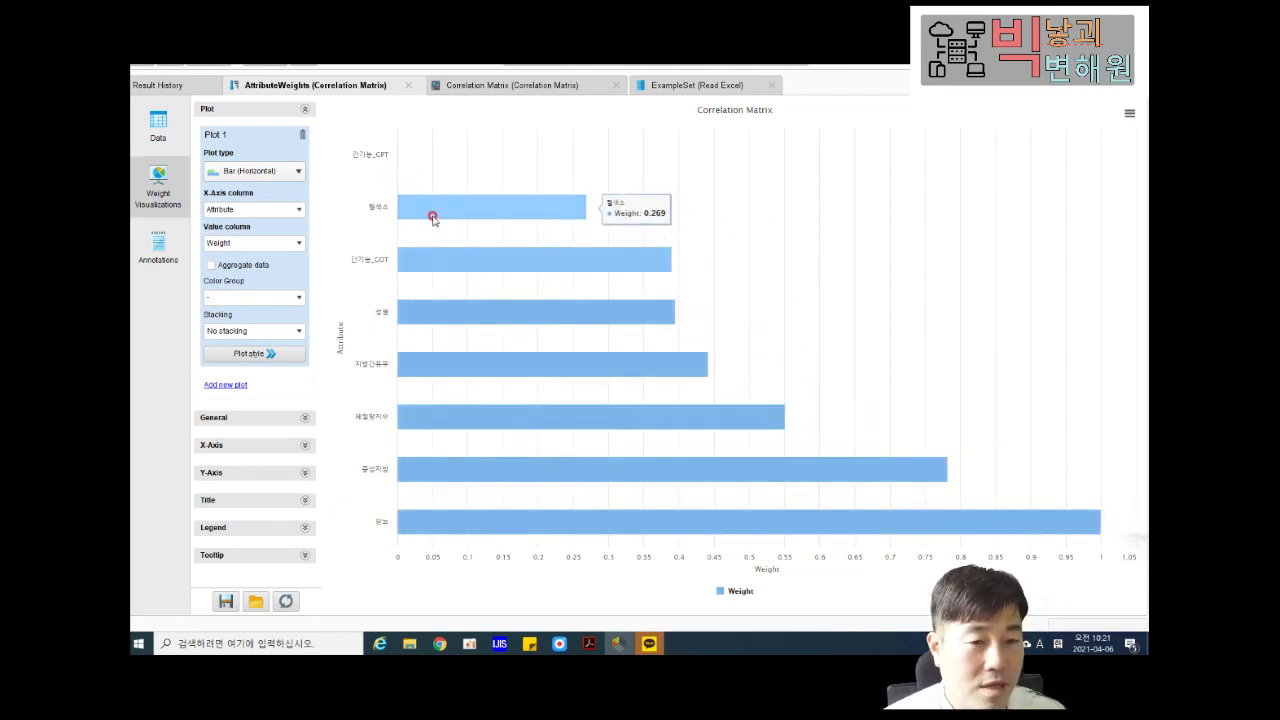
Try Weight as the color group of the attribute weights chart and reset the color group to none.
click(300, 297)
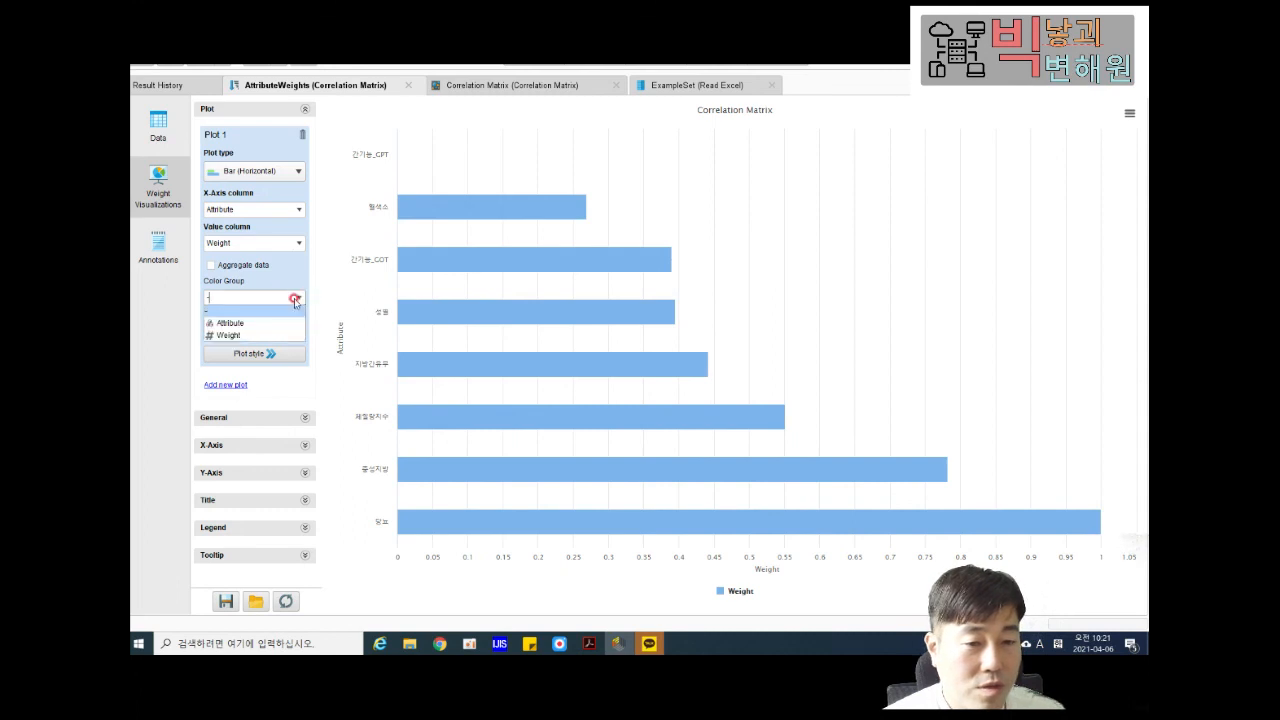
click(236, 335)
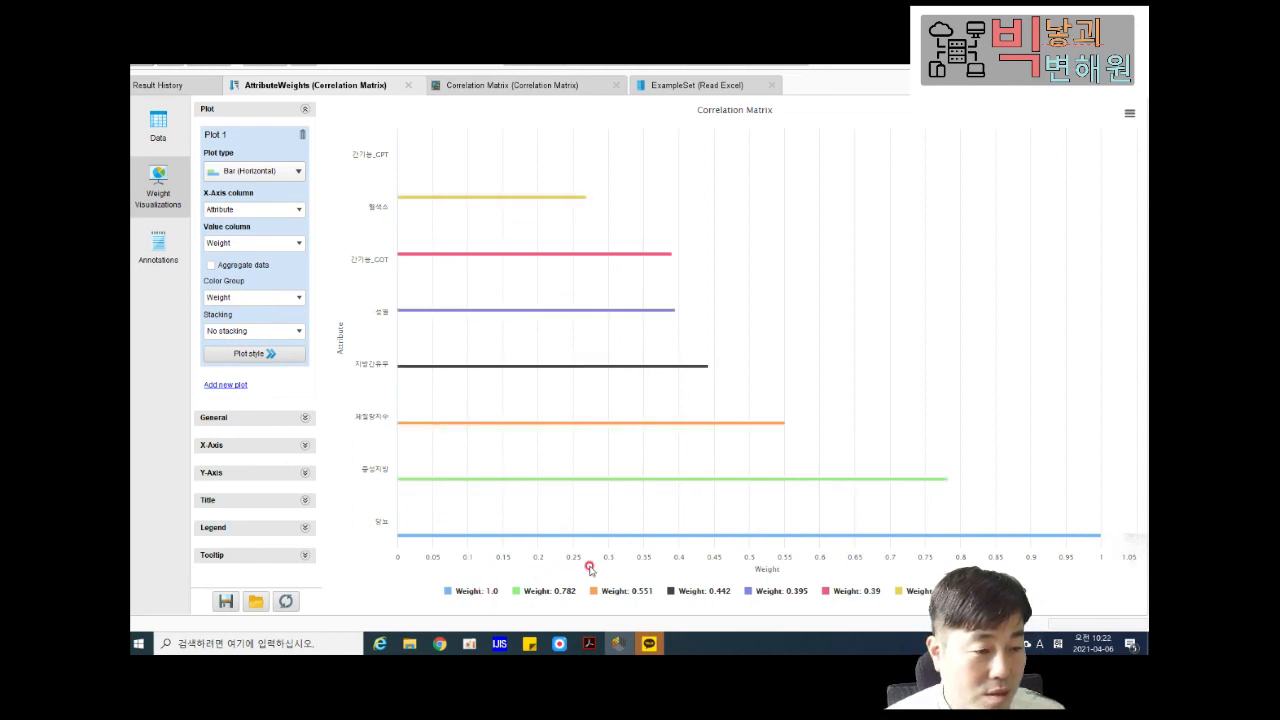
click(262, 297)
click(236, 317)
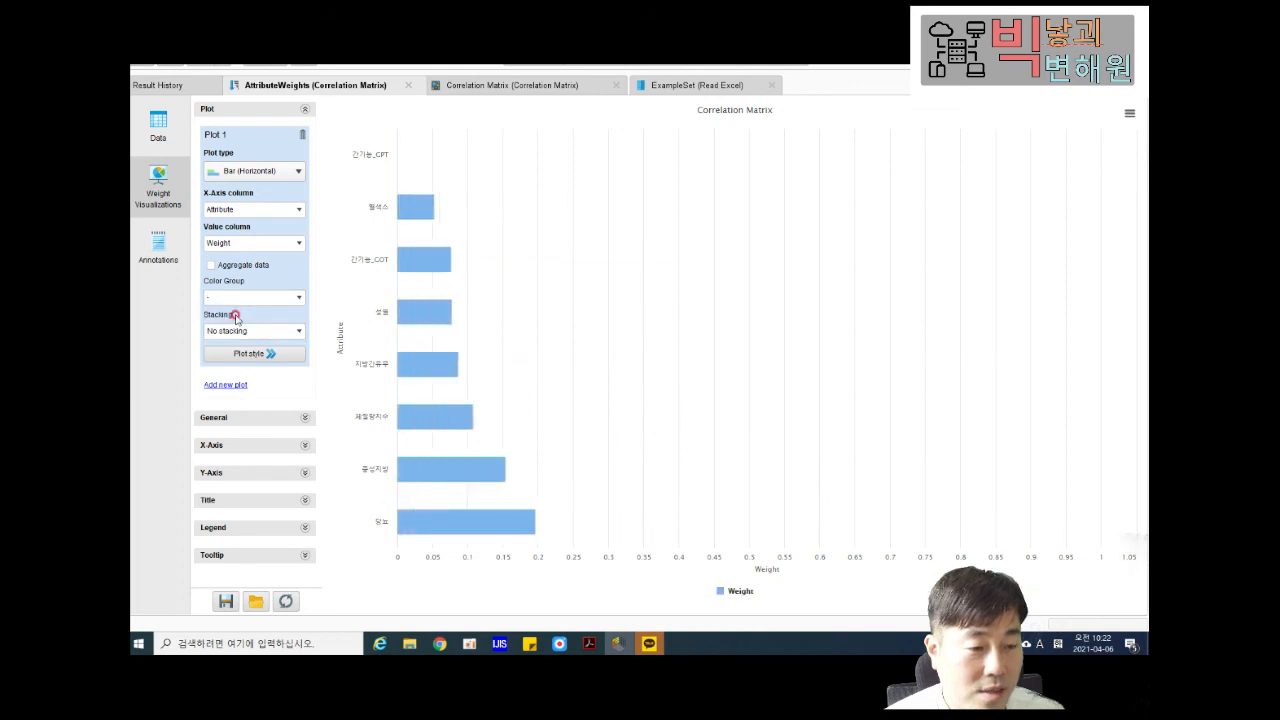
Try the Stack values and Stack to 100% options on the attribute weights chart and return to No stacking.
click(249, 331)
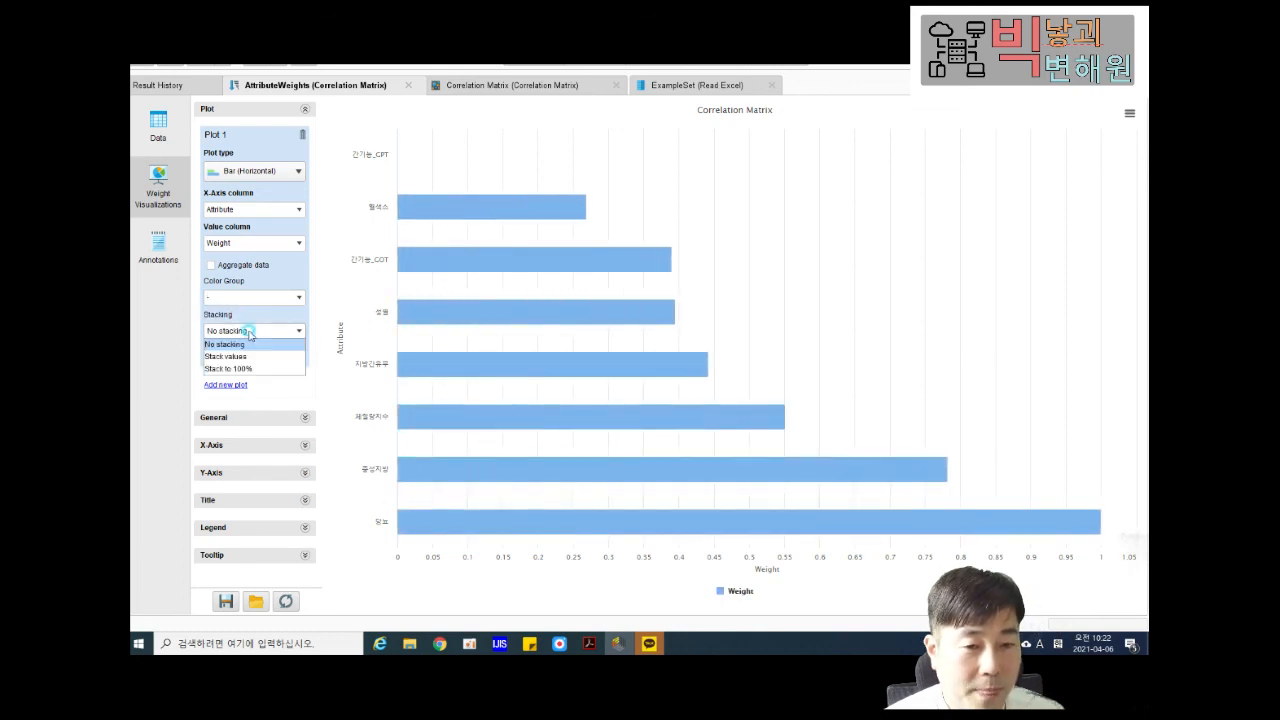
click(240, 357)
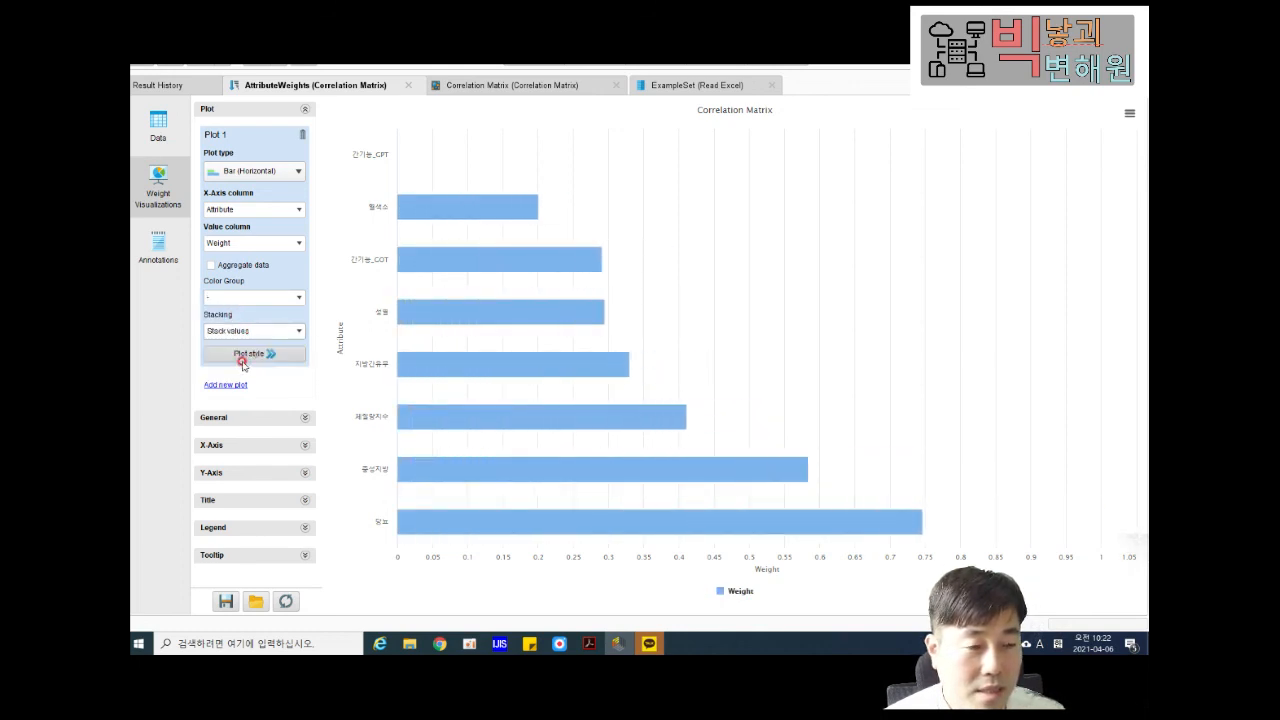
click(267, 334)
click(243, 369)
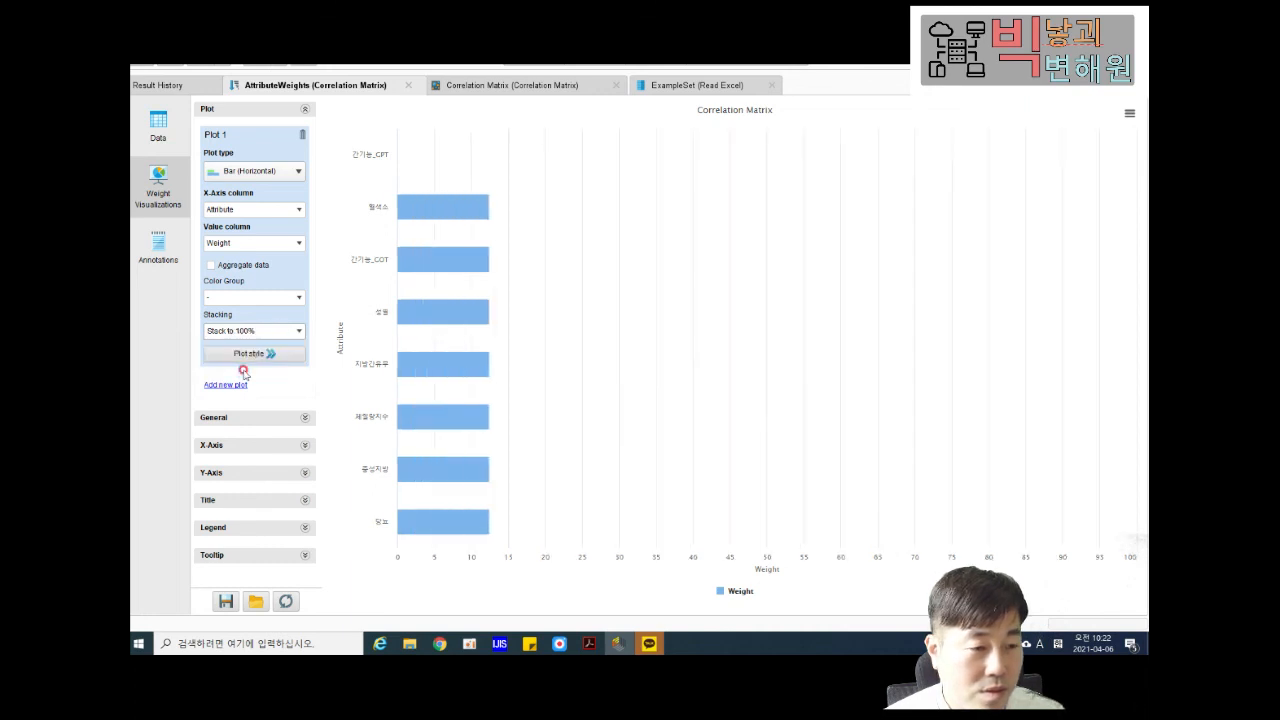
click(251, 331)
click(244, 354)
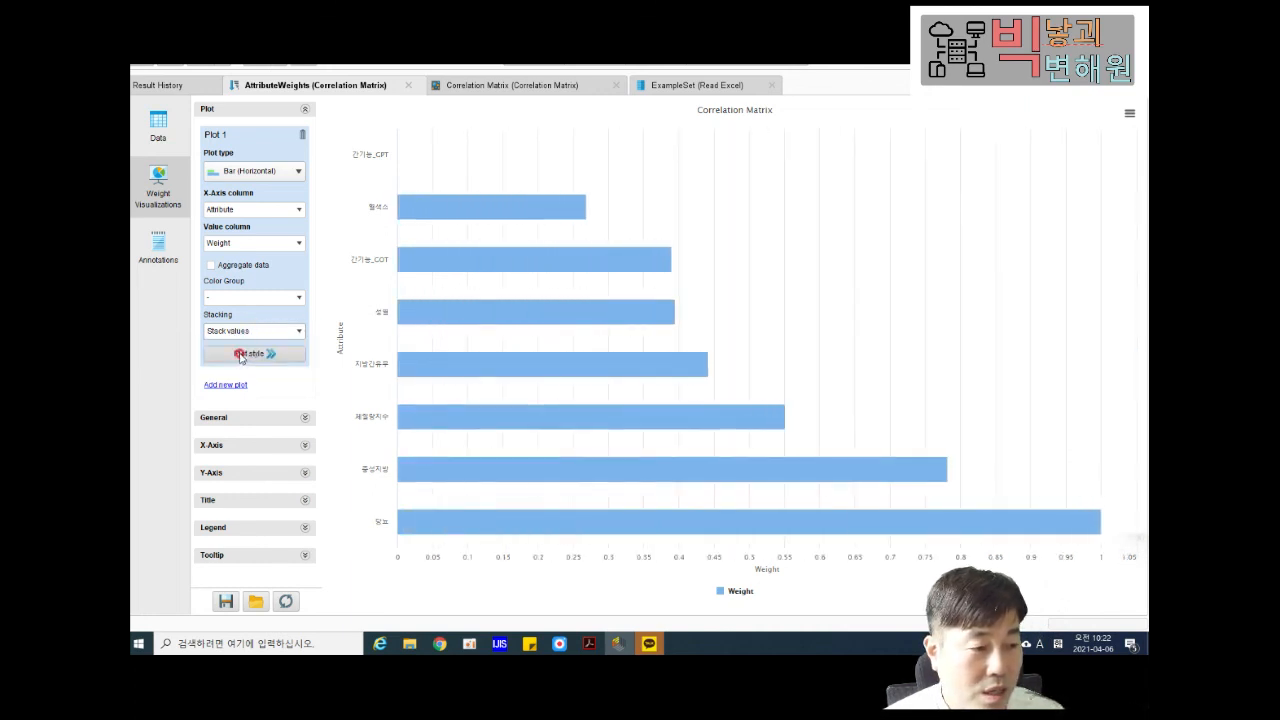
click(265, 331)
click(246, 341)
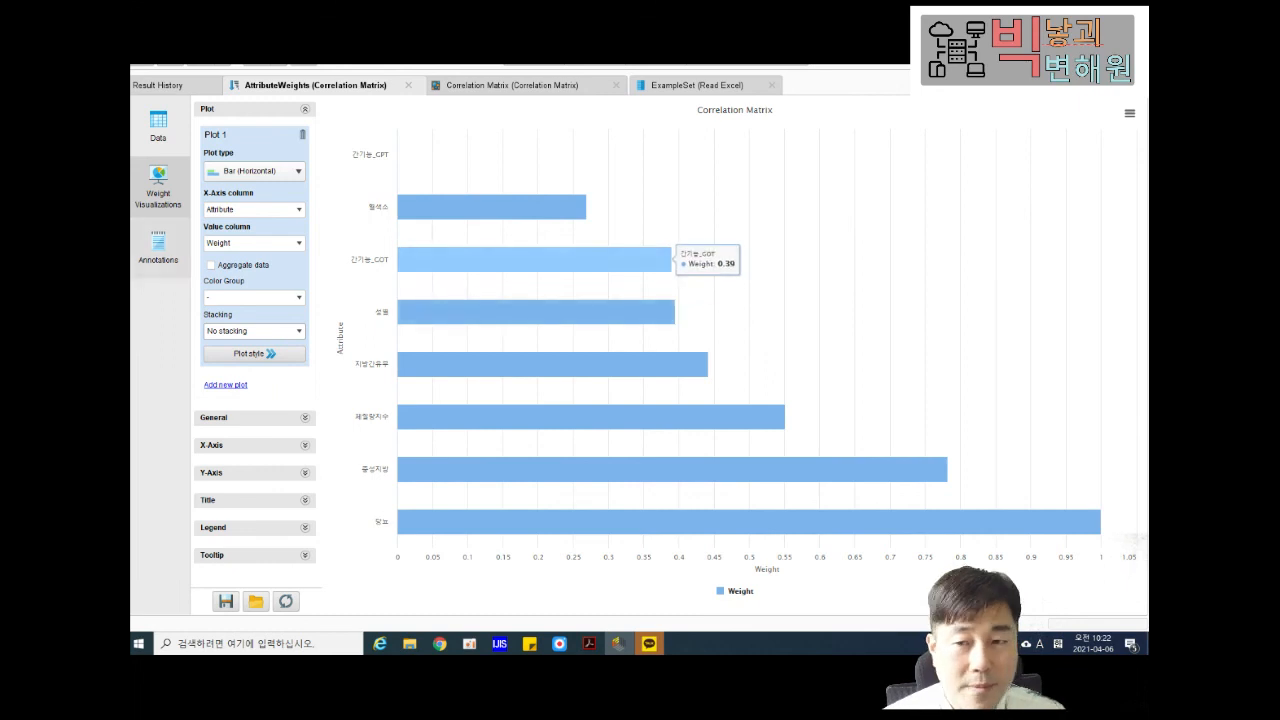
mouse_move(536, 206)
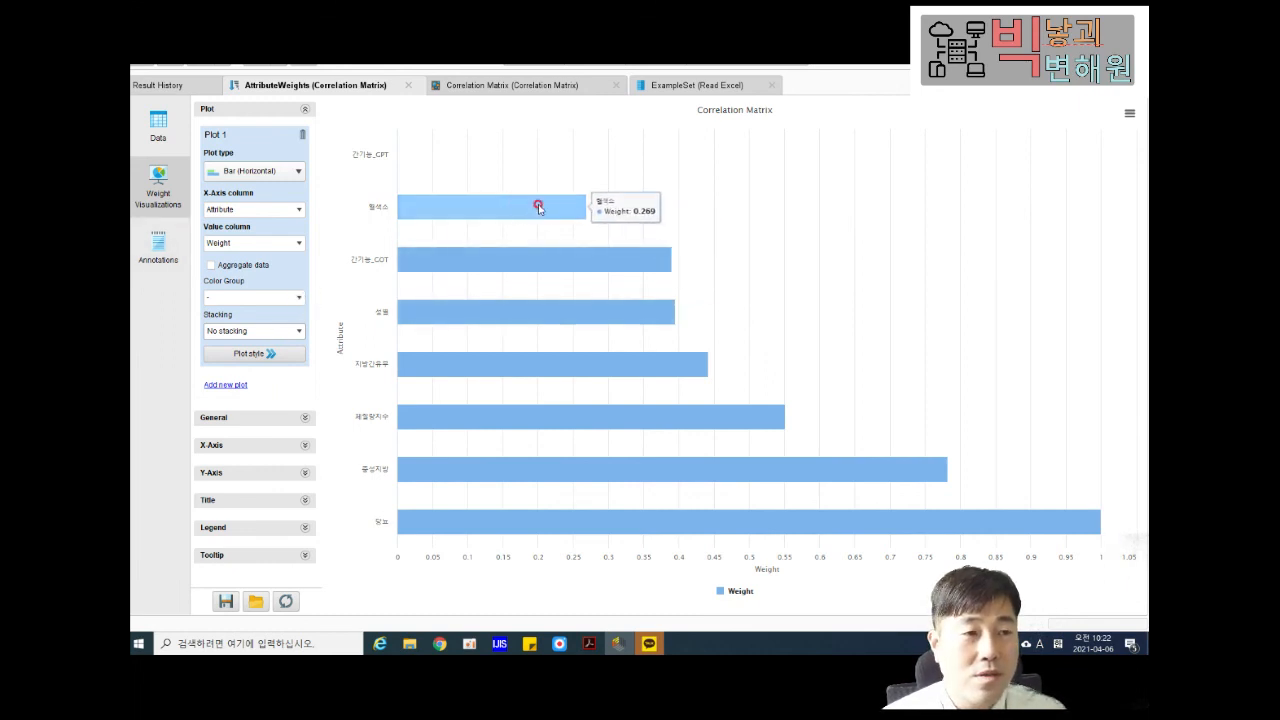